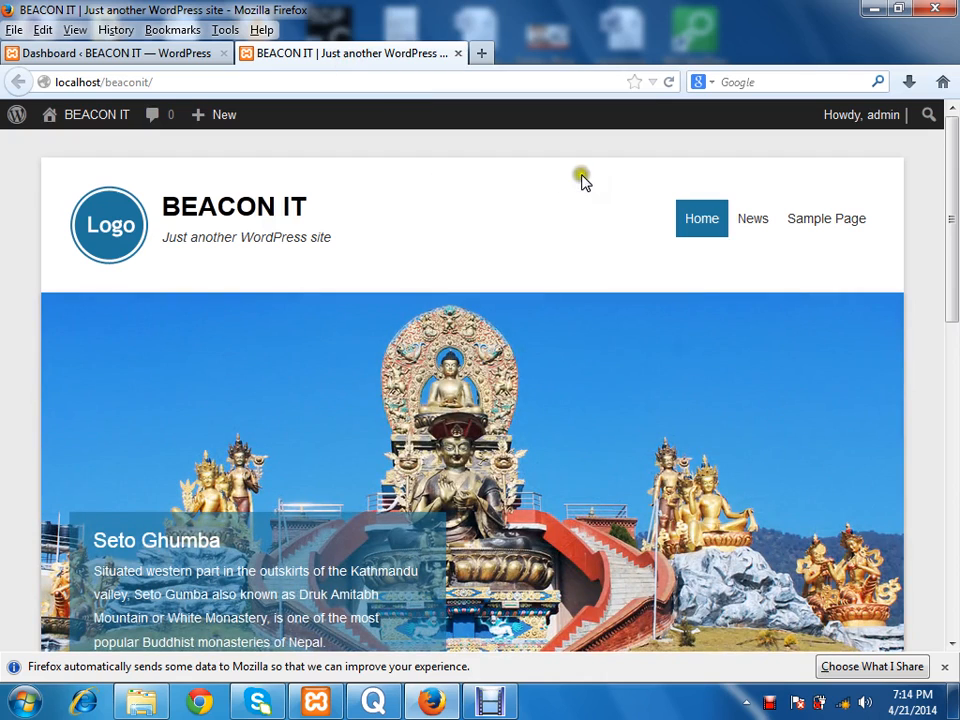
# Step: Activate the Twenty Twelve theme from the installed themes in the site's admin area
pyautogui.click(171, 56)
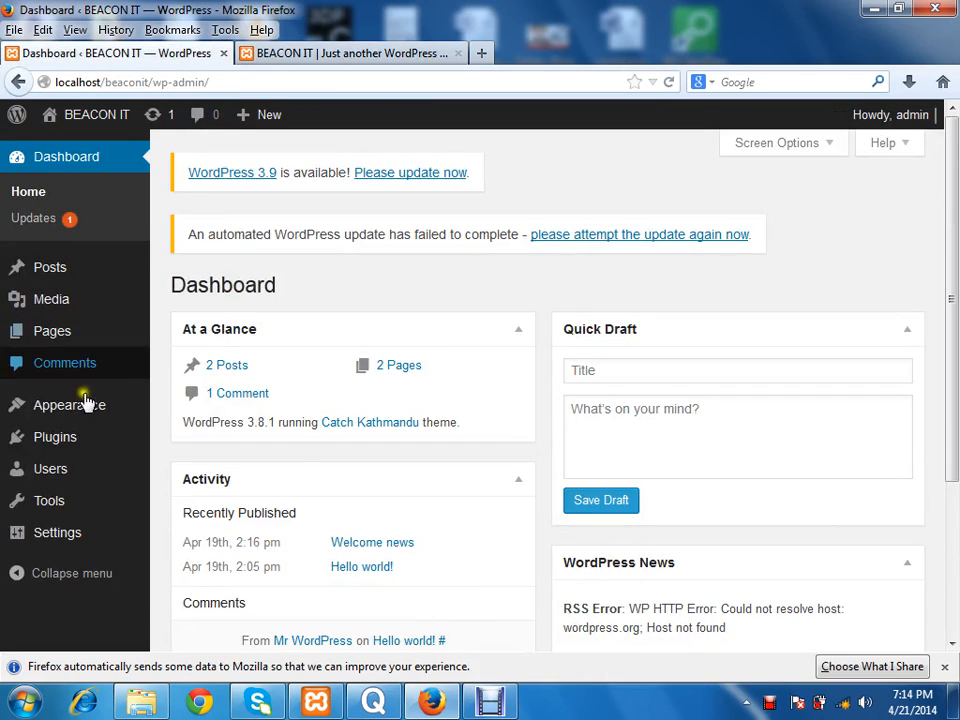
pyautogui.moveTo(122, 410)
pyautogui.click(218, 416)
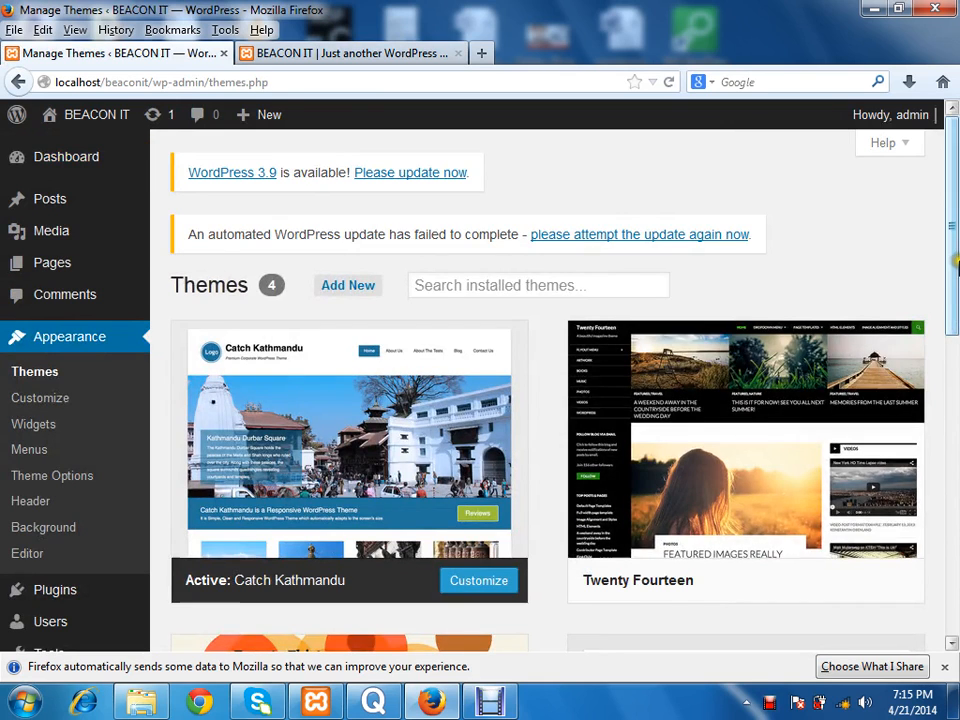
pyautogui.moveTo(954, 263); pyautogui.dragTo(956, 520)
pyautogui.moveTo(793, 300)
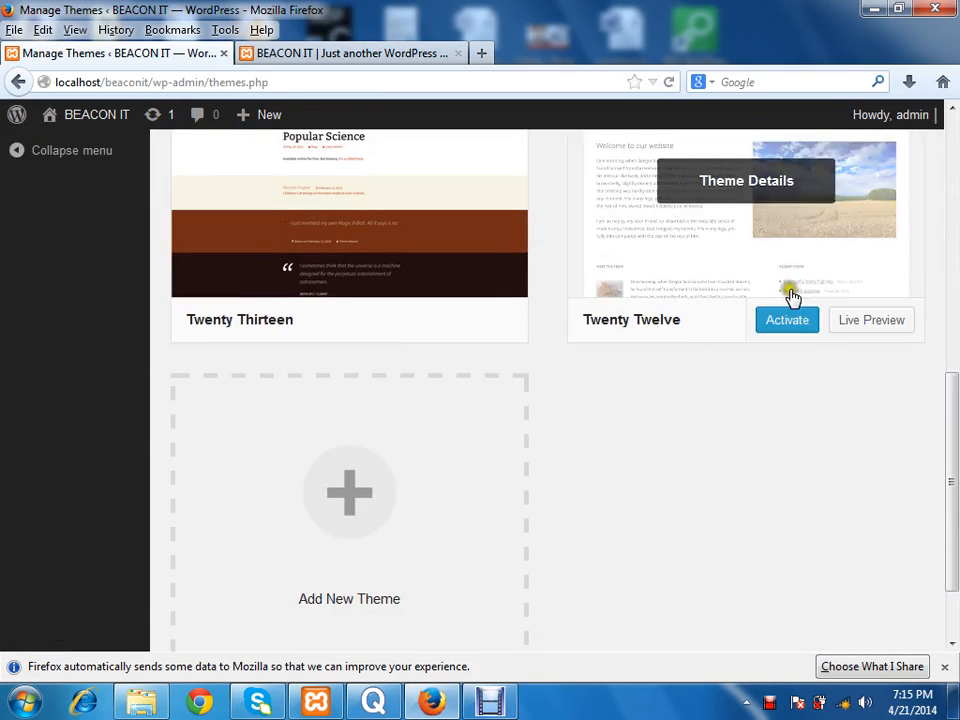
pyautogui.click(793, 341)
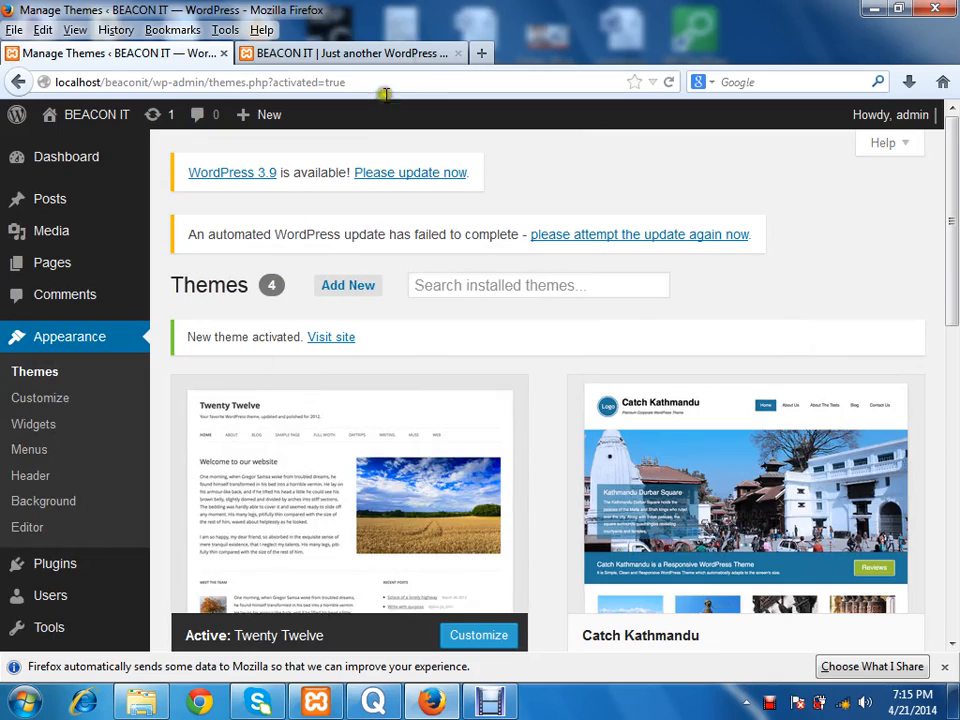
# Step: Reload the site's front page to check how it looks with the Twenty Twelve theme
pyautogui.click(380, 55)
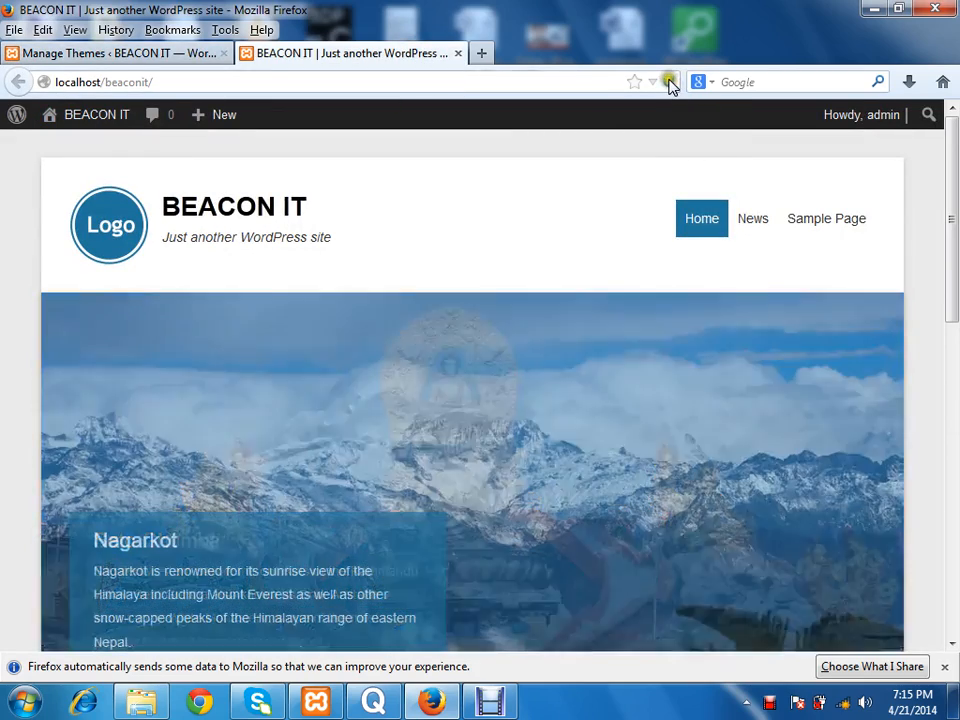
pyautogui.click(670, 84)
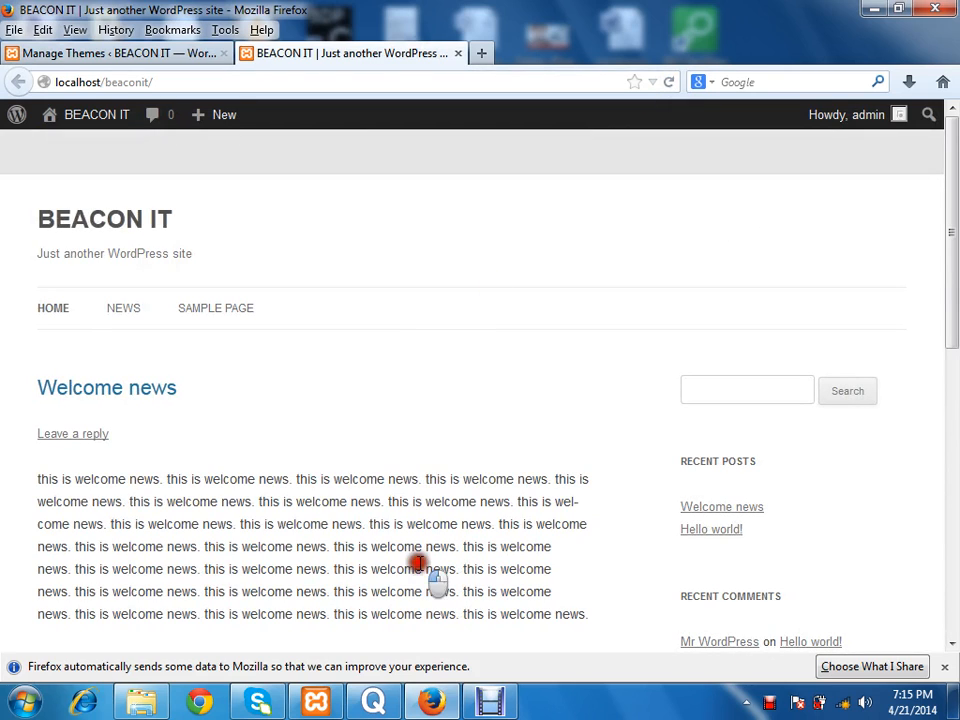
pyautogui.click(150, 55)
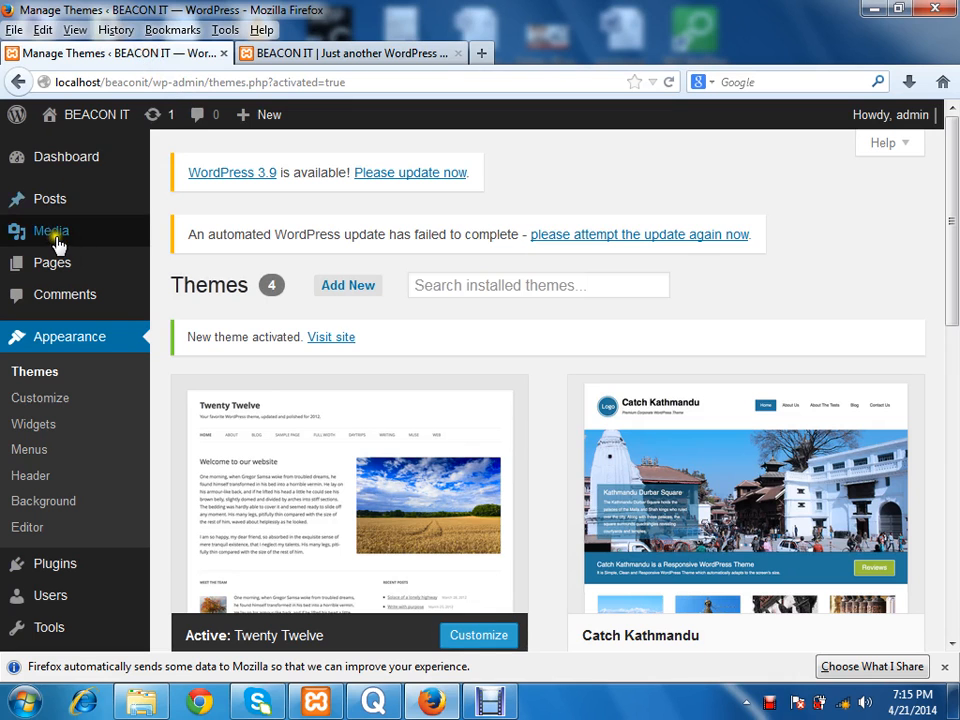
pyautogui.click(393, 57)
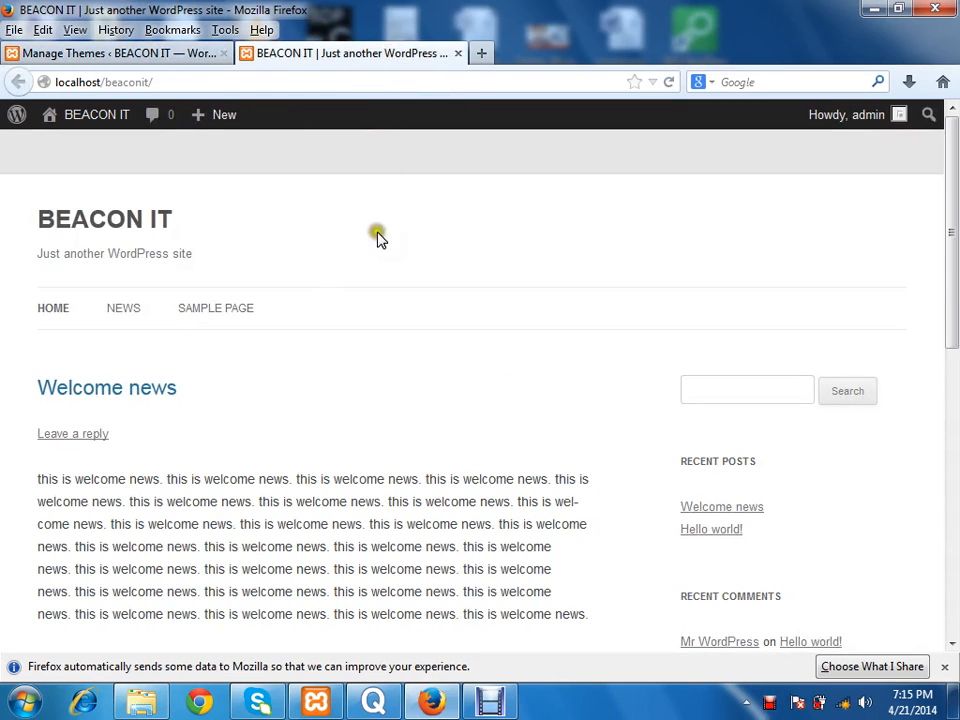
# Step: Start a new post in the admin area and title it "First post"
pyautogui.click(145, 56)
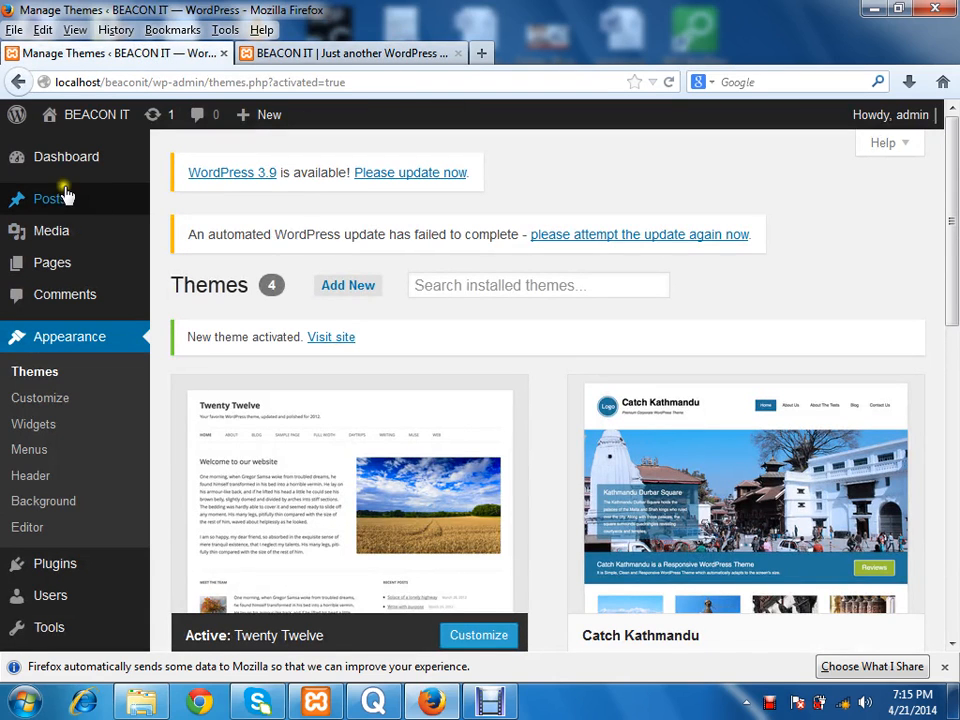
pyautogui.moveTo(94, 210)
pyautogui.click(194, 233)
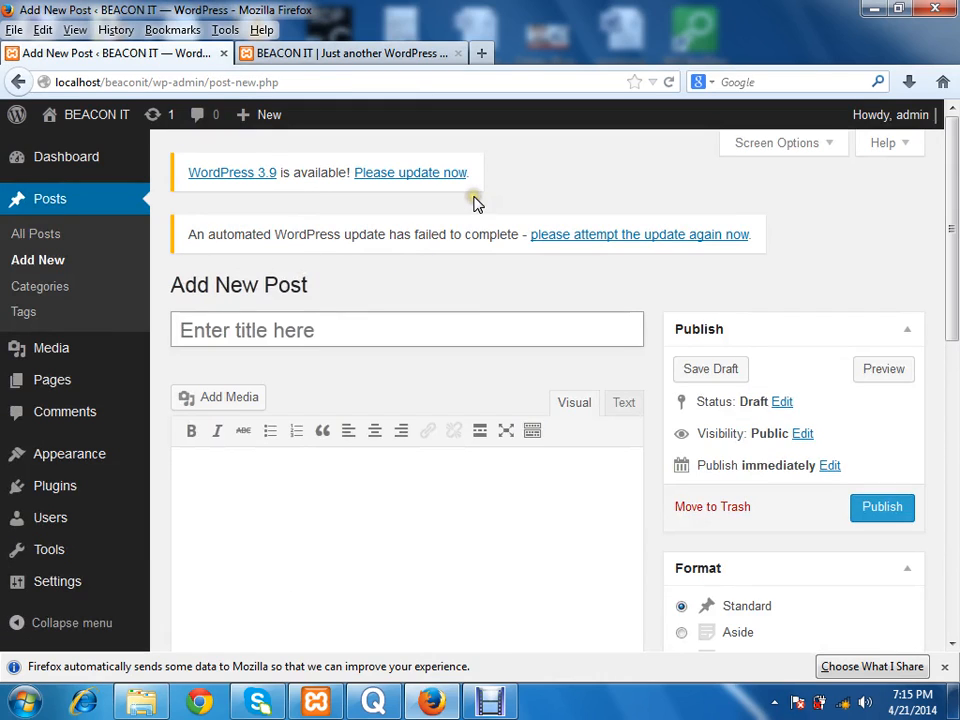
pyautogui.click(338, 315)
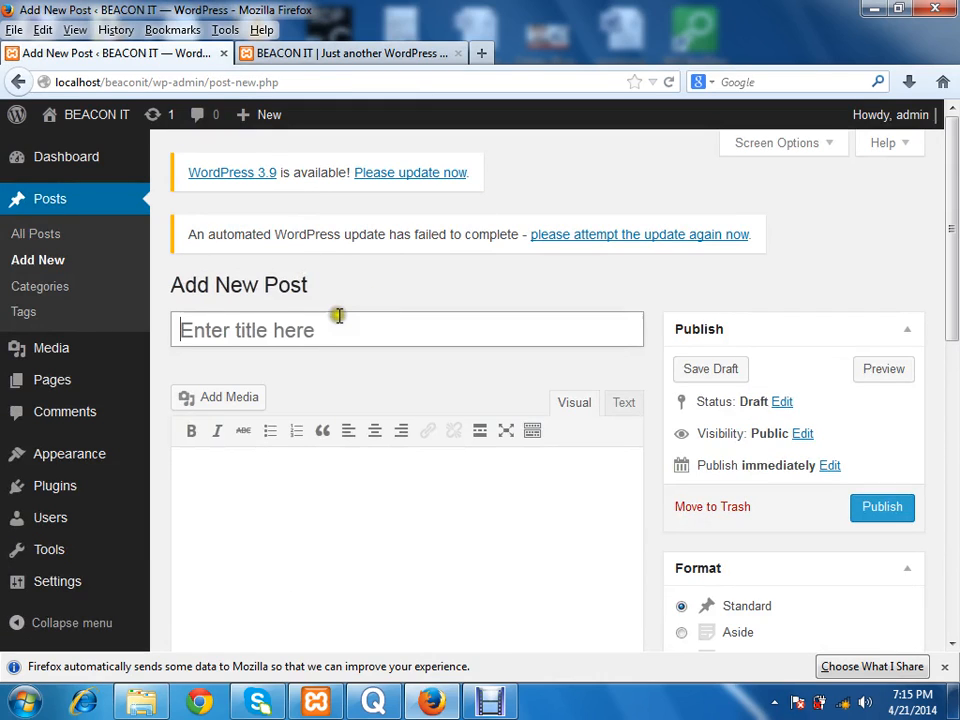
pyautogui.click(318, 335)
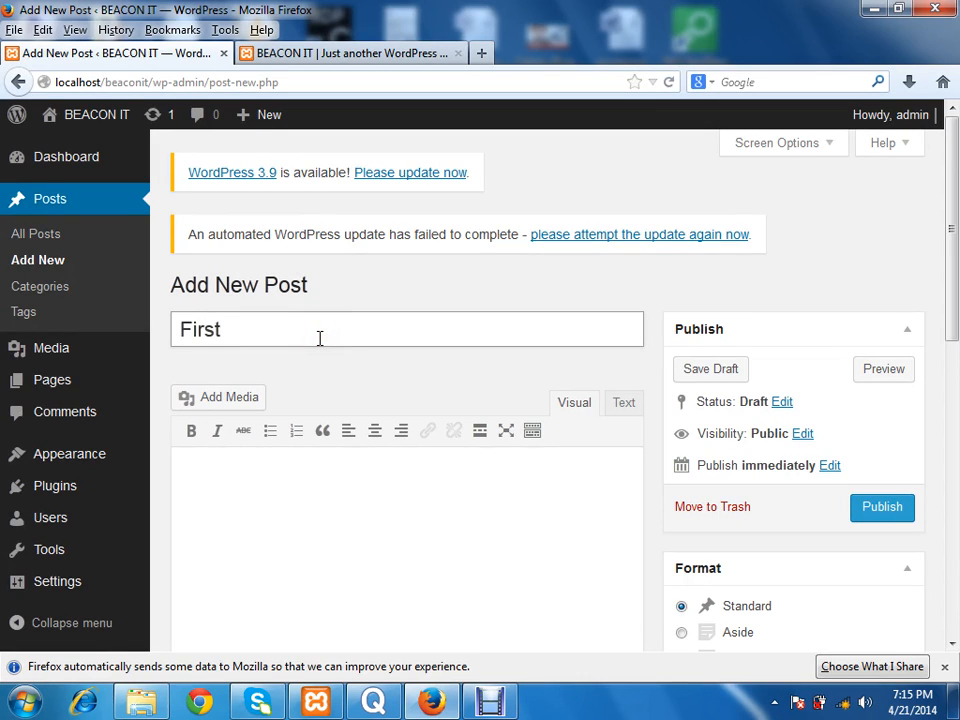
# Step: Fill the post body with repeated copies of "hi, this is first post for me." and publish the post
pyautogui.click(321, 492)
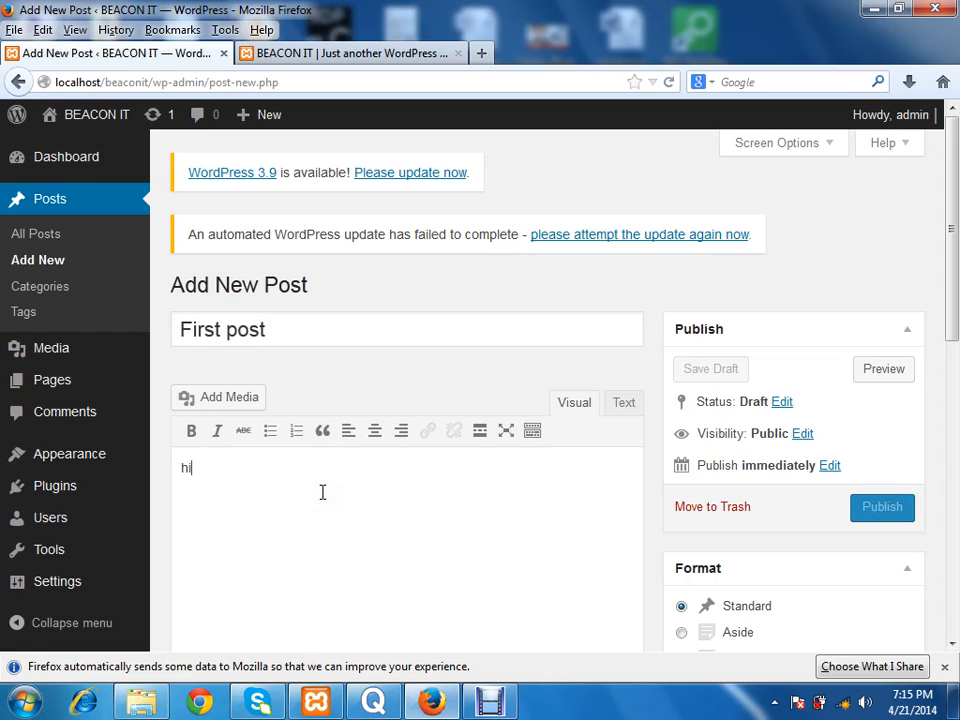
pyautogui.write('hi, th')
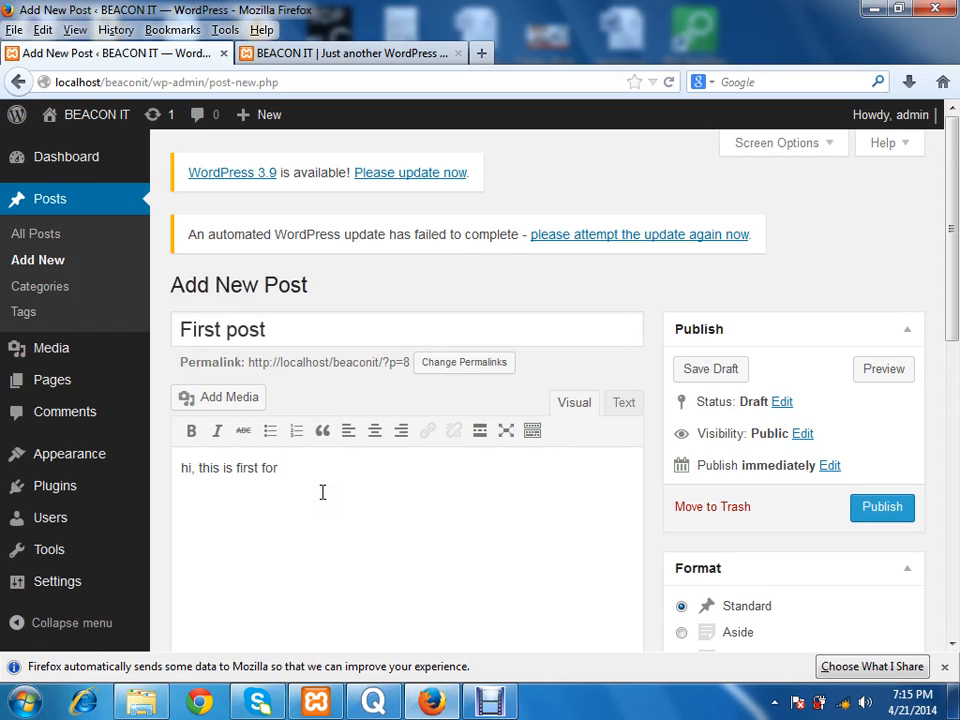
pyautogui.write('is is first poist')
pyautogui.hotkey('ctrl', 'a')
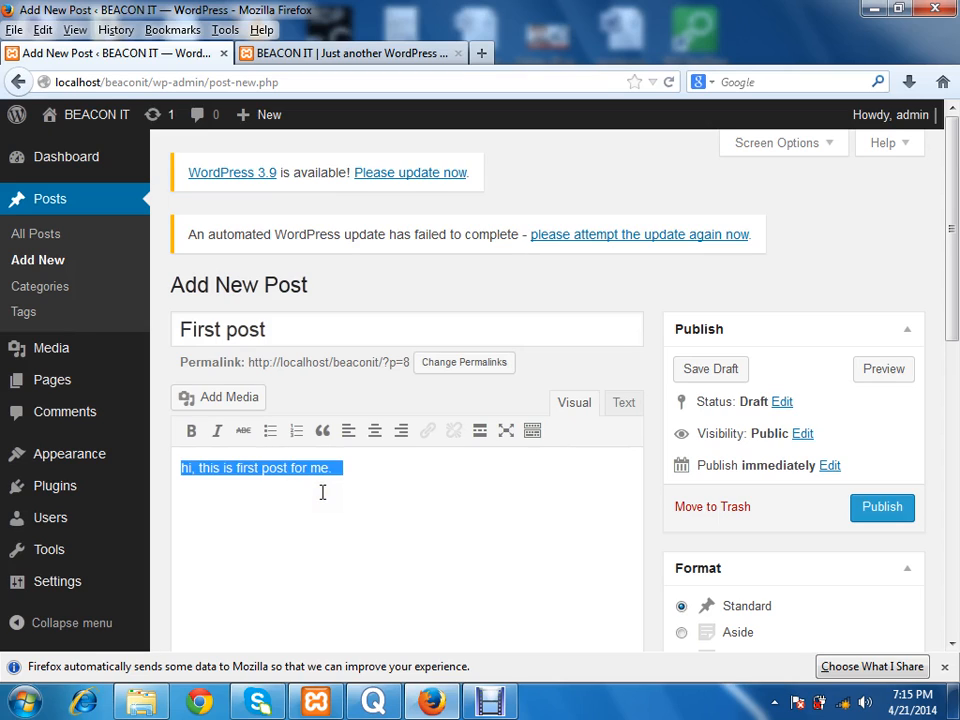
pyautogui.hotkey('ctrl', 'v')
pyautogui.hotkey('ctrl', 'v')
pyautogui.hotkey('ctrl', 'v')
pyautogui.hotkey('ctrl', 'v')
pyautogui.hotkey('ctrl', 'v')
pyautogui.hotkey('ctrl', 'v')
pyautogui.hotkey('ctrl', 'v')
pyautogui.hotkey('ctrl', 'v')
pyautogui.hotkey('ctrl', 'v')
pyautogui.hotkey('ctrl', 'v')
pyautogui.hotkey('ctrl', 'v')
pyautogui.hotkey('ctrl', 'v')
pyautogui.hotkey('ctrl', 'v')
pyautogui.hotkey('ctrl', 'v')
pyautogui.hotkey('ctrl', 'v')
pyautogui.hotkey('ctrl', 'v')
pyautogui.hotkey('ctrl', 'v')
pyautogui.hotkey('ctrl', 'v')
pyautogui.hotkey('ctrl', 'v')
pyautogui.hotkey('ctrl', 'v')
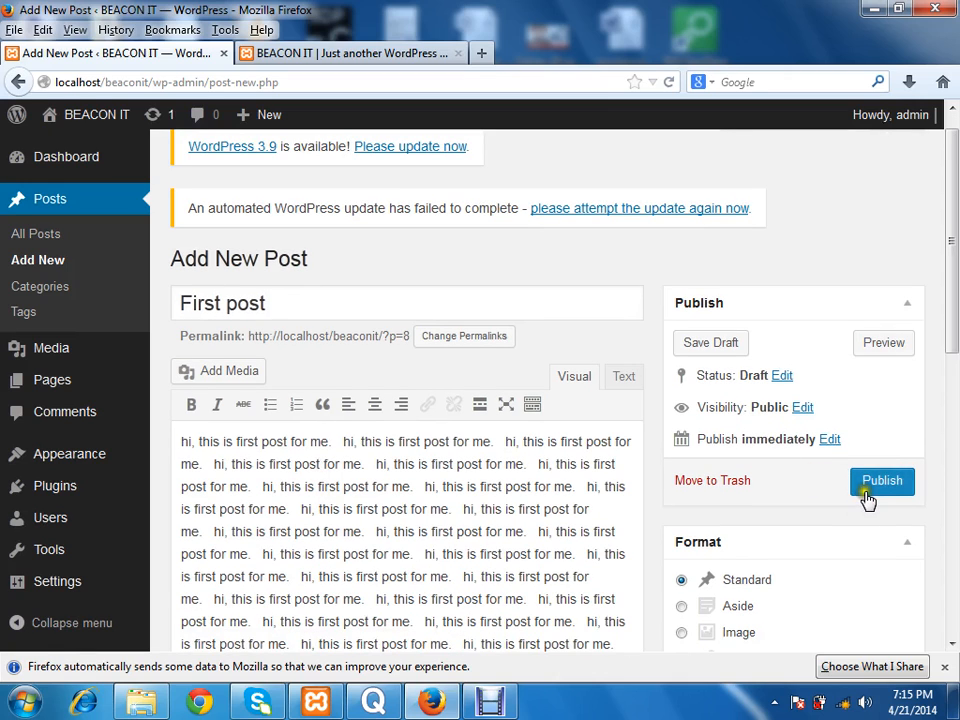
pyautogui.click(866, 489)
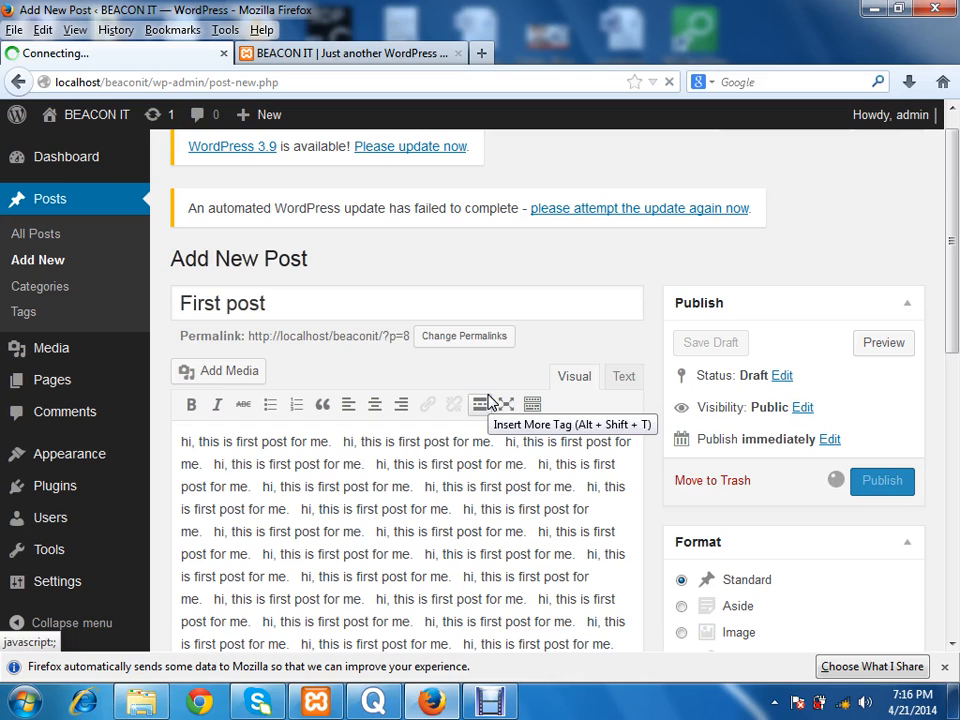
# Step: Reload the site's front page and look over the published "First post" entry
pyautogui.click(360, 53)
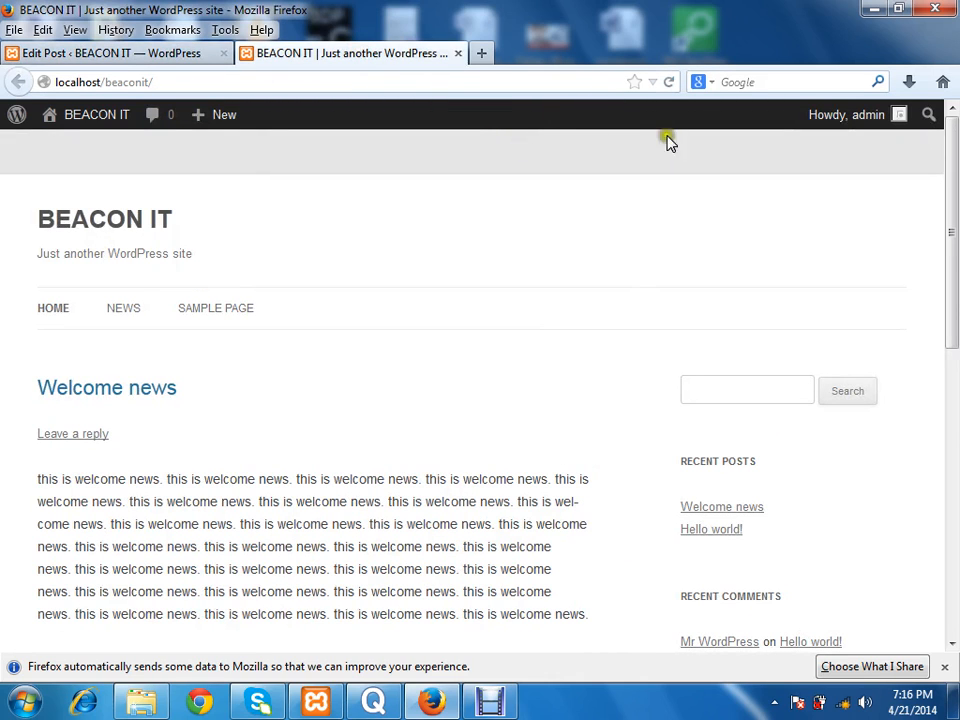
pyautogui.click(668, 82)
pyautogui.click(561, 242)
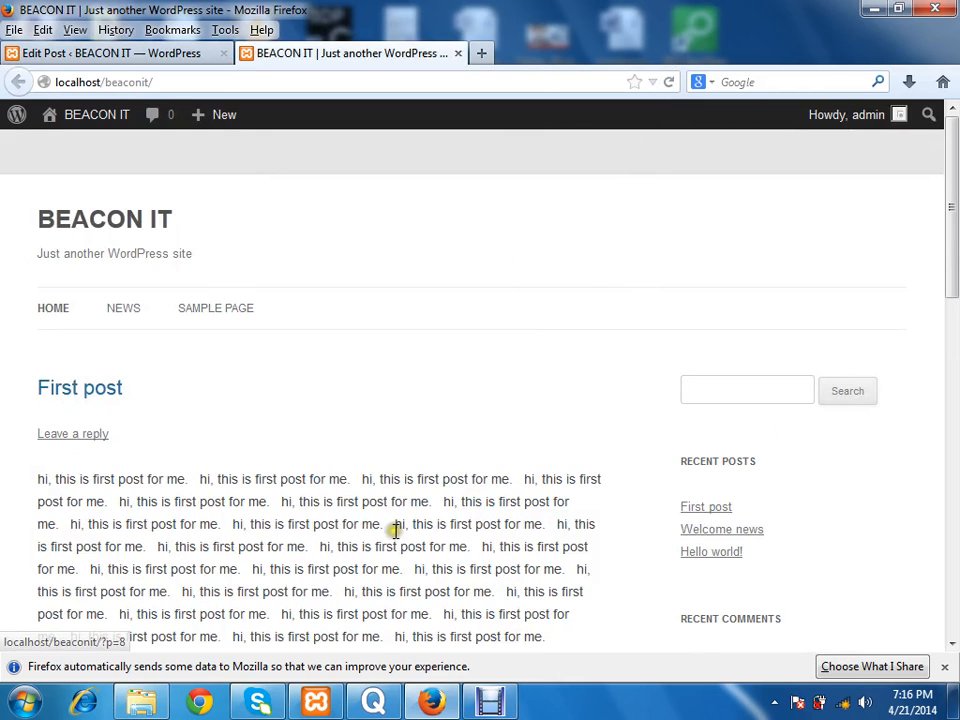
pyautogui.moveTo(948, 240)
pyautogui.mouseDown()
pyautogui.moveTo(950, 560)
pyautogui.moveTo(955, 244)
pyautogui.mouseUp()
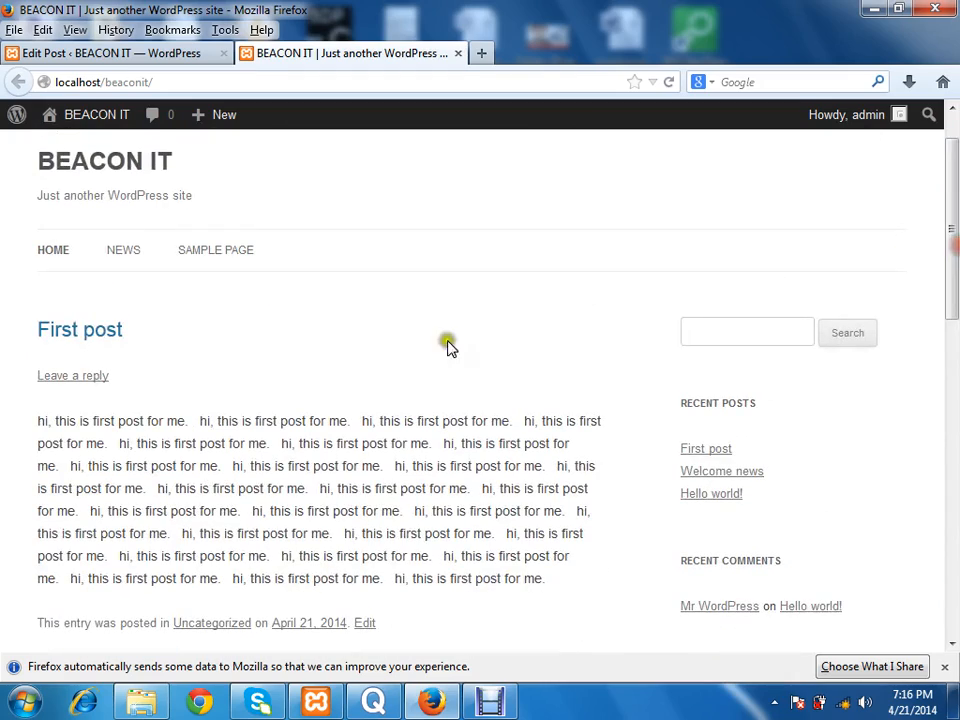
# Step: Open the "First post" entry on its own page and examine it down to the comment form
pyautogui.click(66, 336)
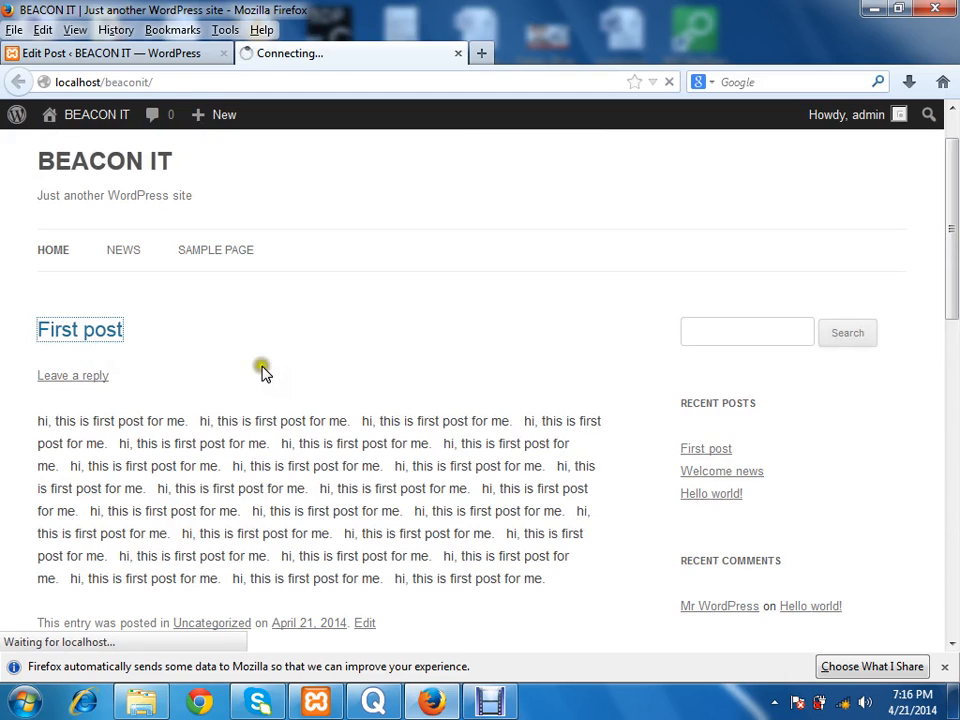
pyautogui.moveTo(222, 115)
pyautogui.moveTo(953, 290); pyautogui.dragTo(955, 548)
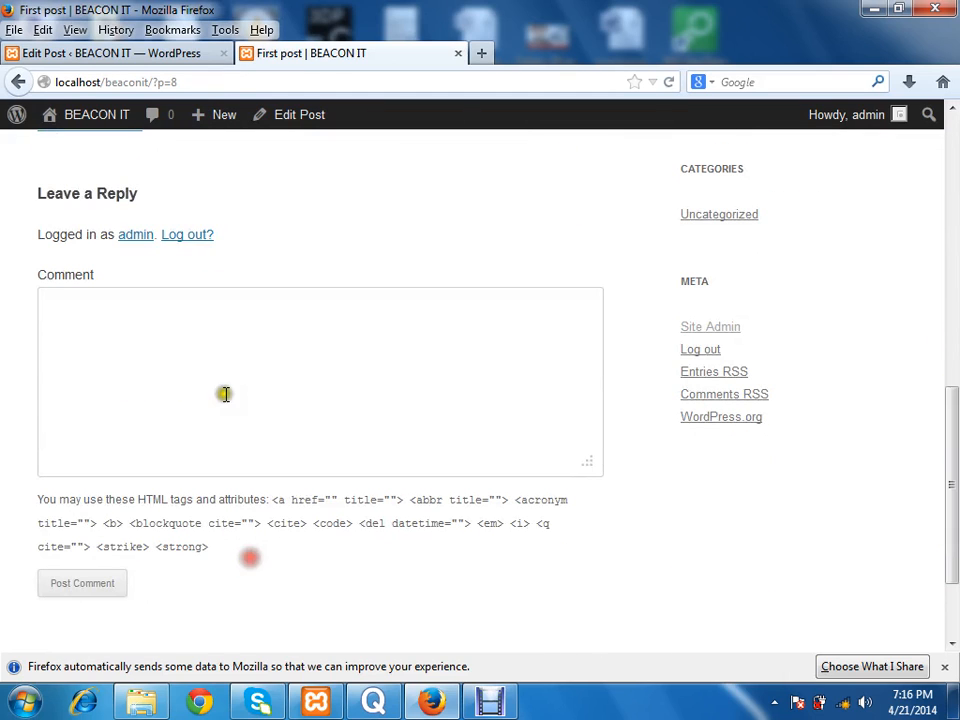
pyautogui.click(220, 360)
pyautogui.moveTo(955, 405); pyautogui.dragTo(954, 150)
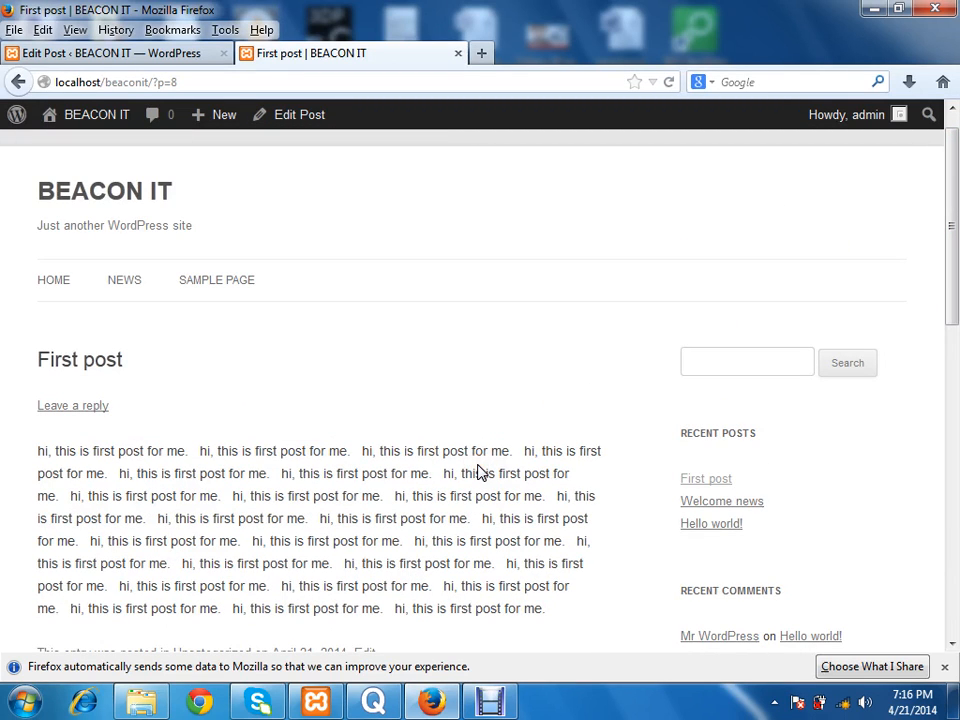
# Step: Return to the BEACON IT home page and review the post listing and navigation menu
pyautogui.click(92, 180)
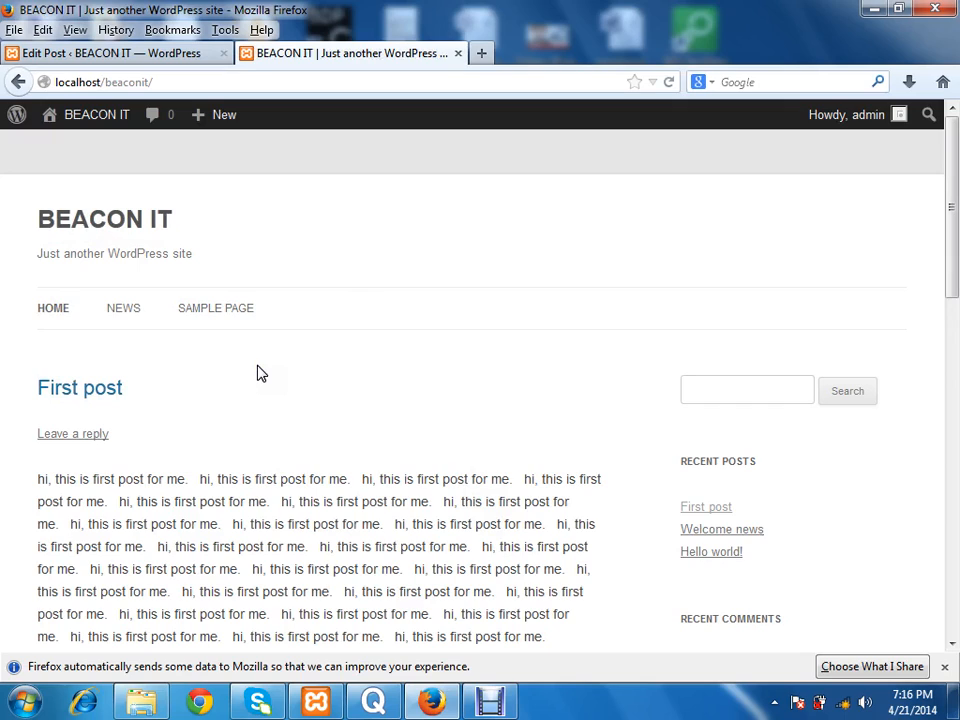
pyautogui.moveTo(953, 180)
pyautogui.mouseDown()
pyautogui.moveTo(957, 508)
pyautogui.moveTo(957, 203)
pyautogui.mouseUp()
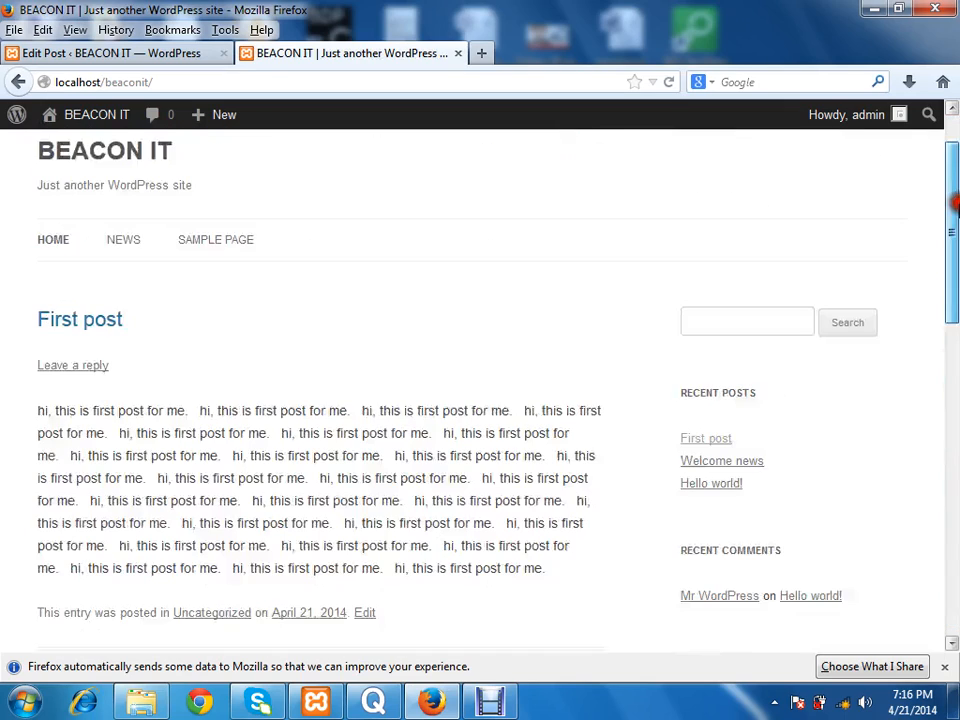
pyautogui.click(154, 55)
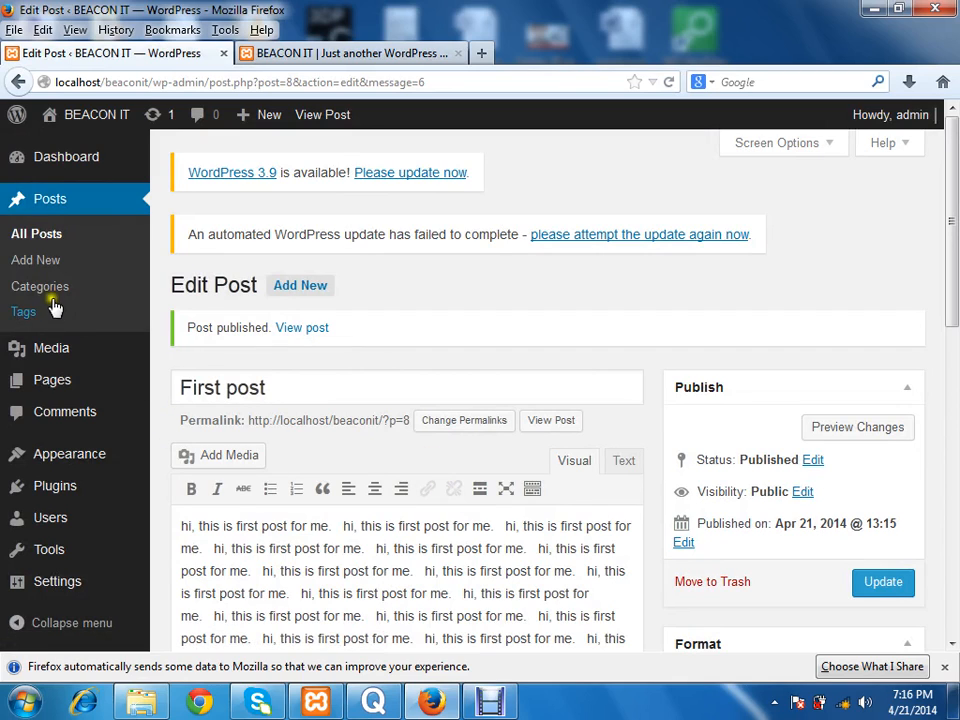
pyautogui.click(362, 52)
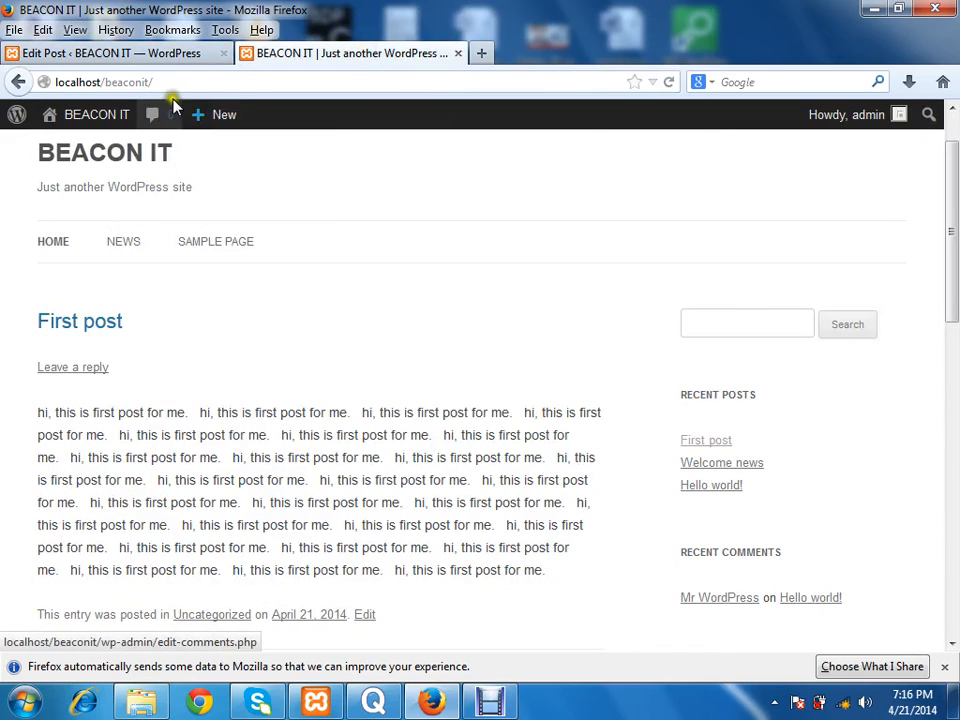
# Step: Start a new page in the admin area and title it "Courses"
pyautogui.click(140, 58)
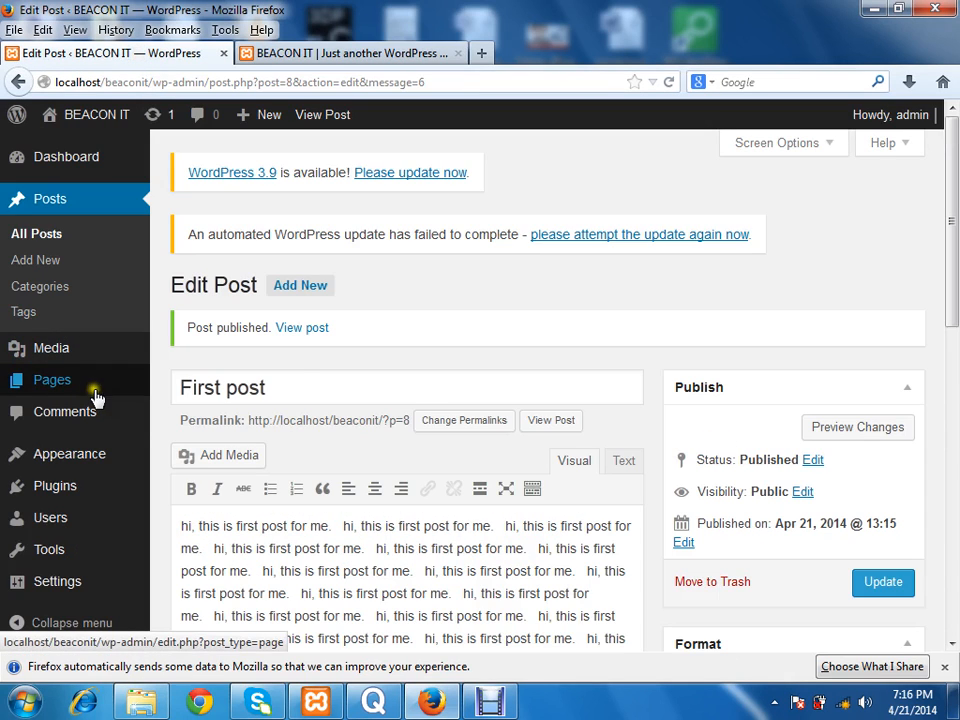
pyautogui.moveTo(64, 381)
pyautogui.click(189, 420)
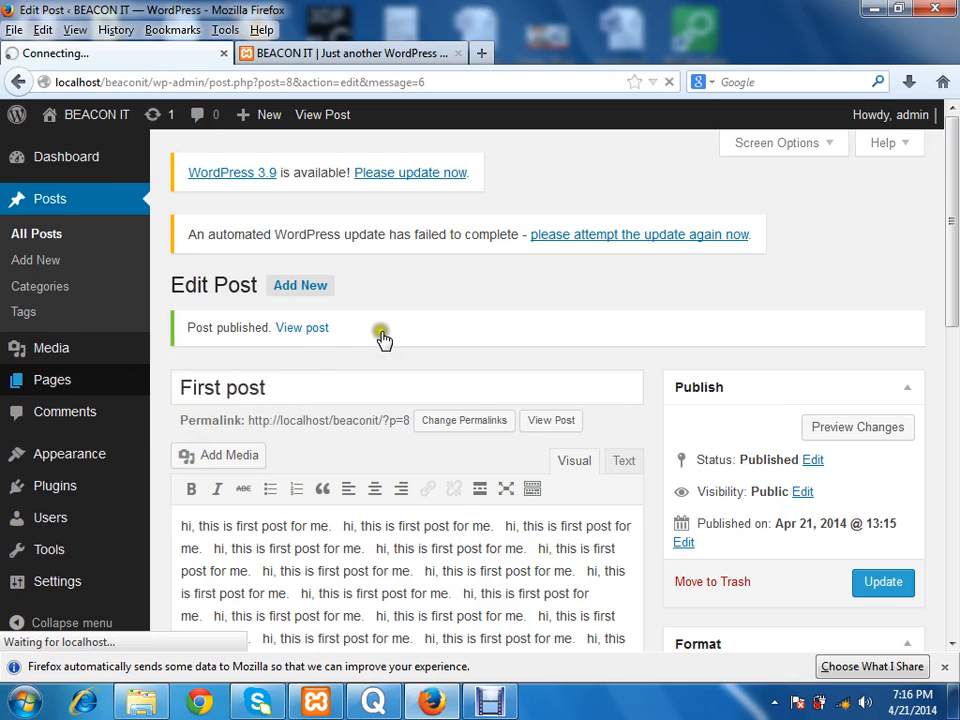
pyautogui.click(366, 58)
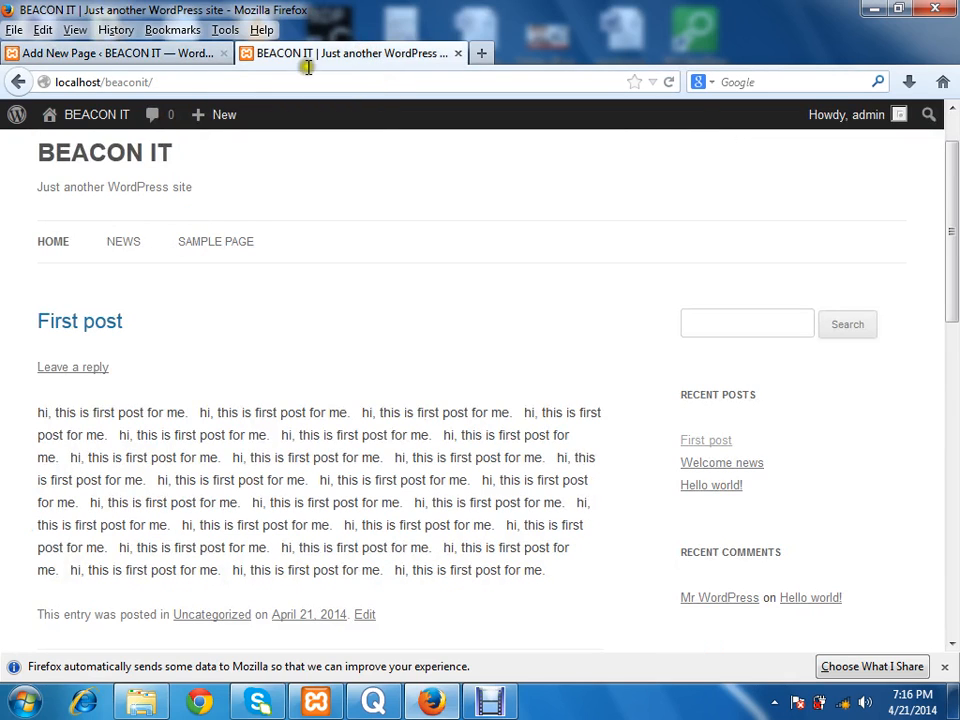
pyautogui.click(138, 62)
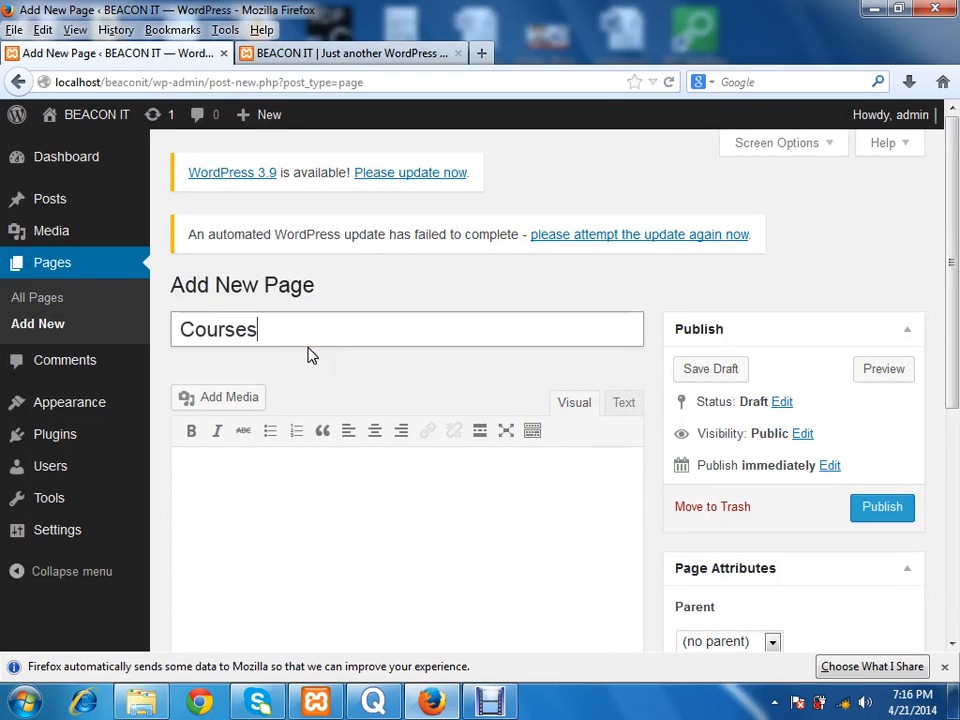
# Step: Fill the Courses page body with "sdf sh" and repeated copies of "hi, this is first post for me.", and publish the page
pyautogui.click(316, 497)
pyautogui.write('sdf shhi, this is first post for me.')
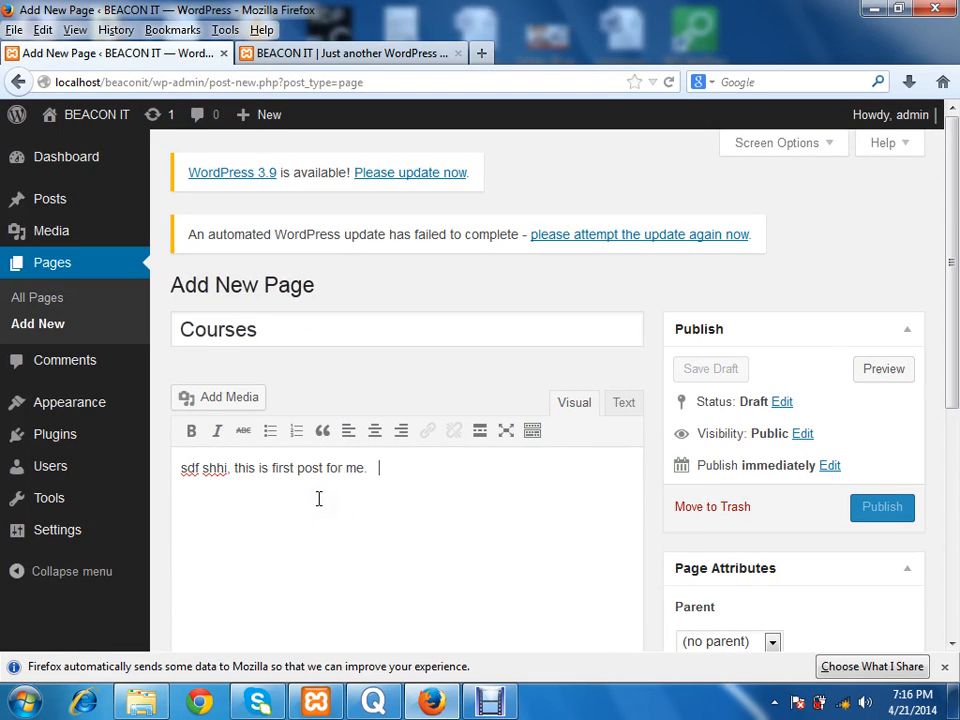
pyautogui.hotkey('ctrl', 'v')
pyautogui.hotkey('ctrl', 'v')
pyautogui.hotkey('ctrl', 'v')
pyautogui.hotkey('ctrl', 'v')
pyautogui.hotkey('ctrl', 'v')
pyautogui.hotkey('ctrl', 'v')
pyautogui.hotkey('ctrl', 'v')
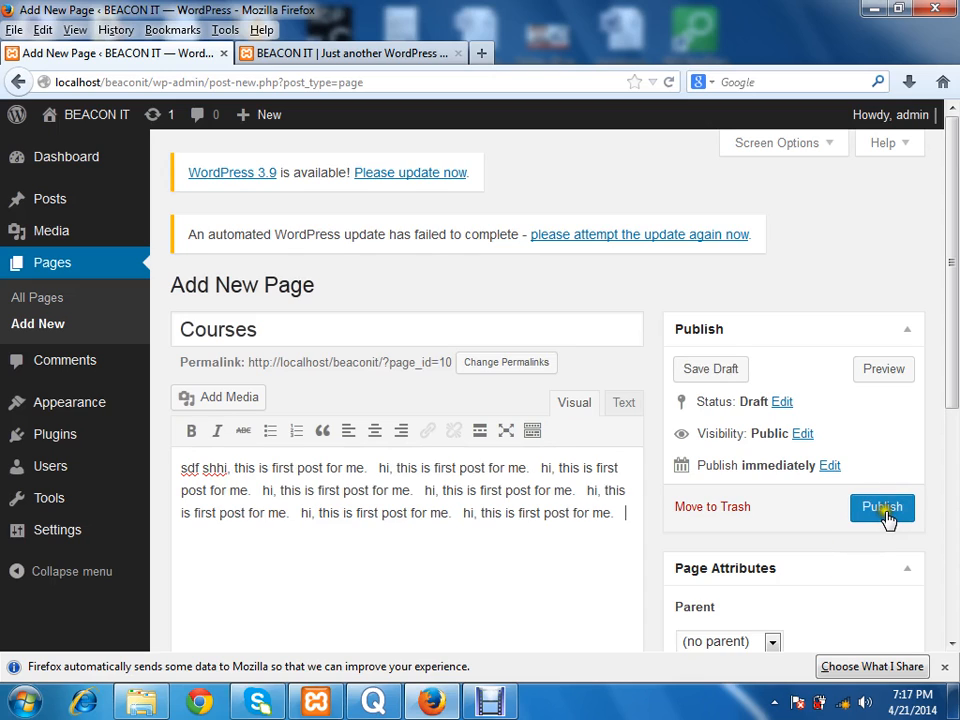
pyautogui.click(884, 512)
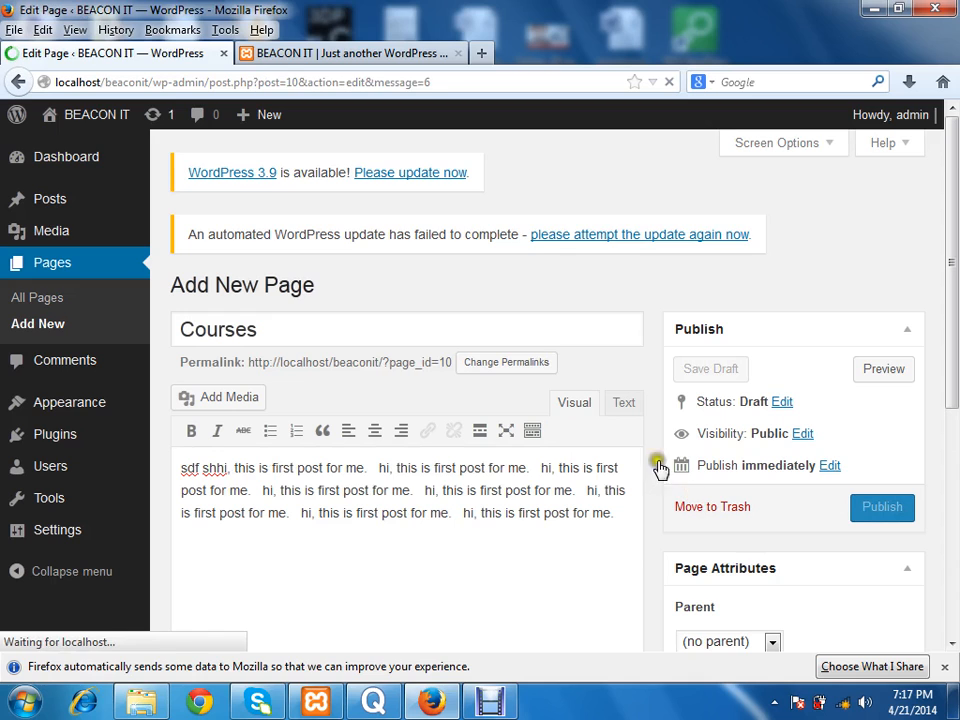
# Step: Refresh the BEACON IT home page and check the Courses page through the site navigation, returning to the home page
pyautogui.click(386, 55)
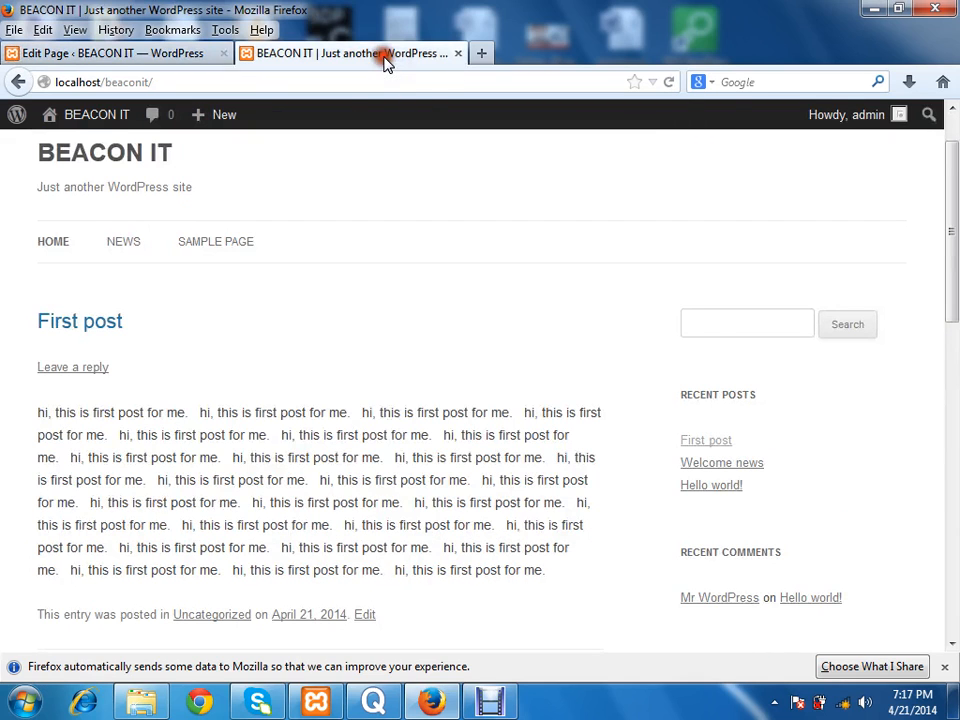
pyautogui.click(664, 82)
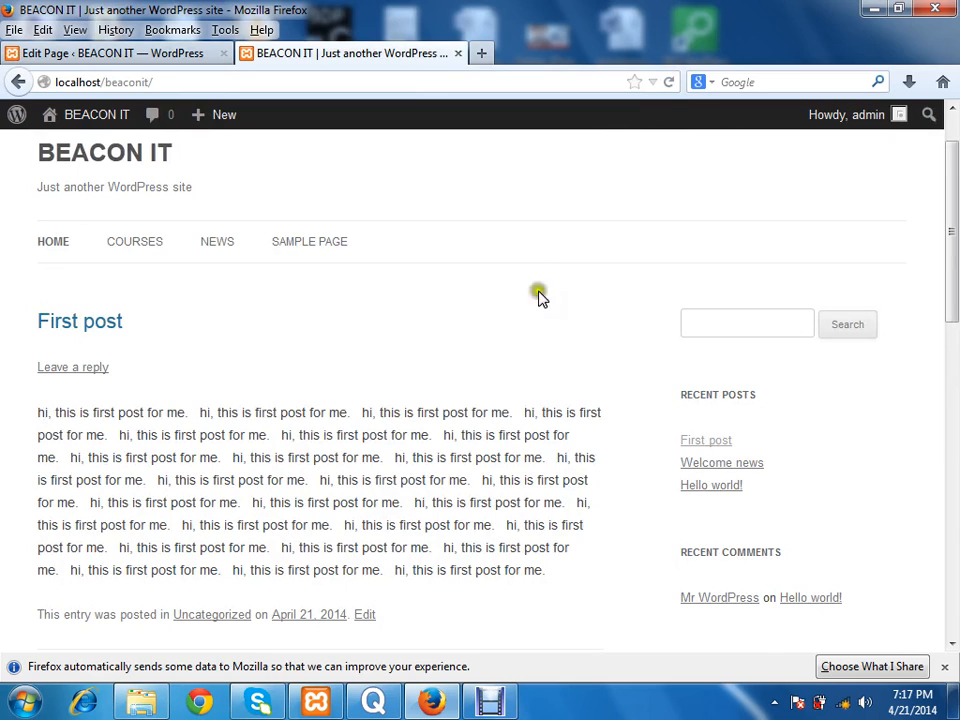
pyautogui.click(126, 242)
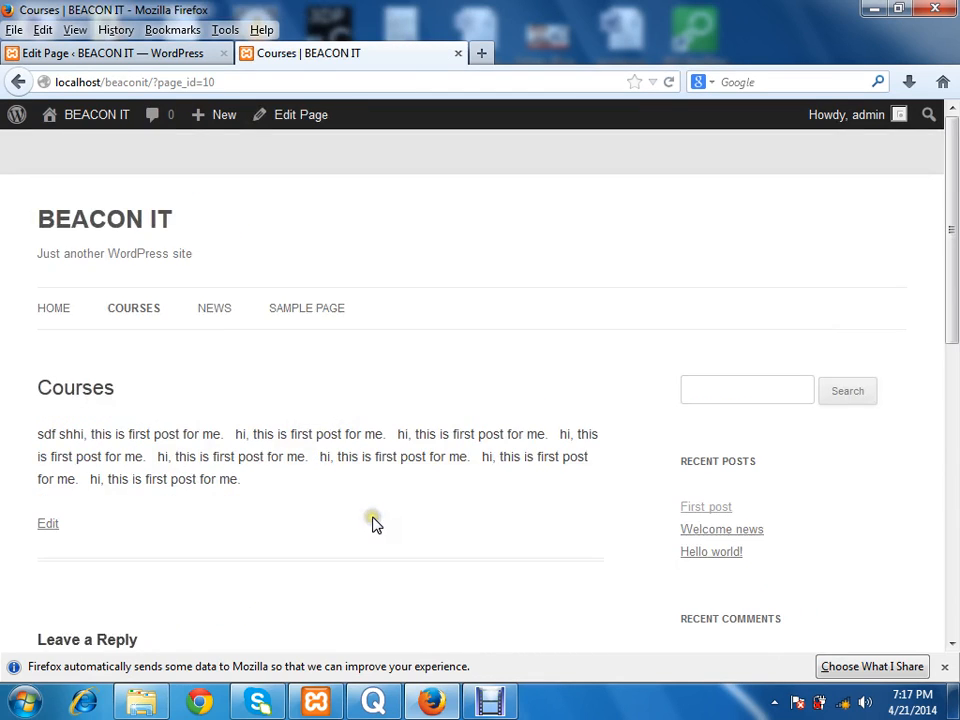
pyautogui.hotkey('alt', 'Left')
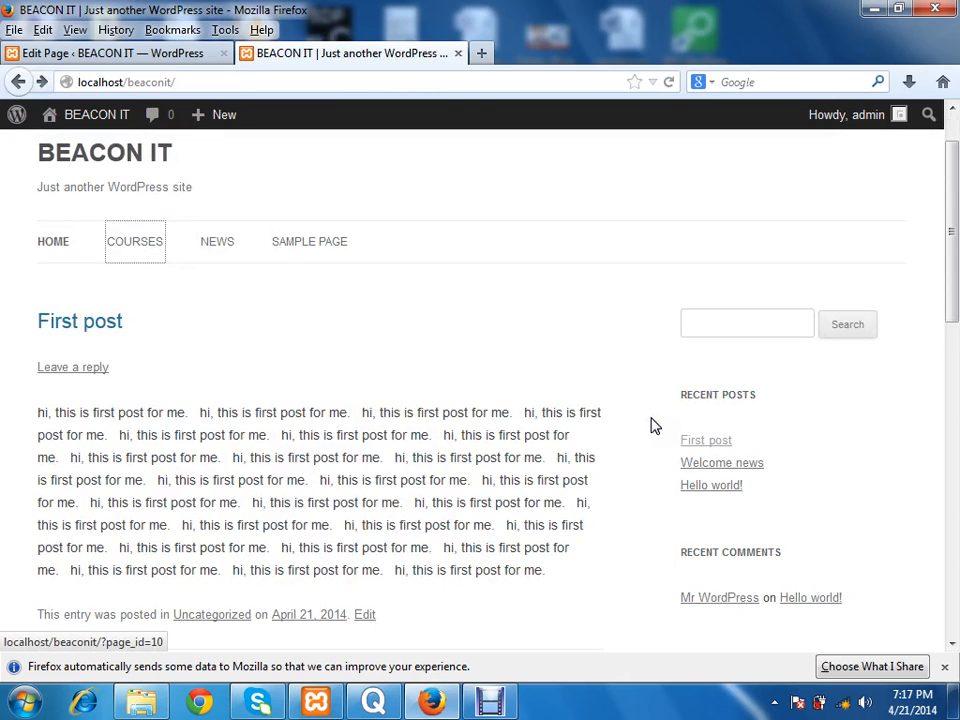
# Step: Open the list of all posts in the admin area and examine the actions available for "First post"
pyautogui.click(132, 56)
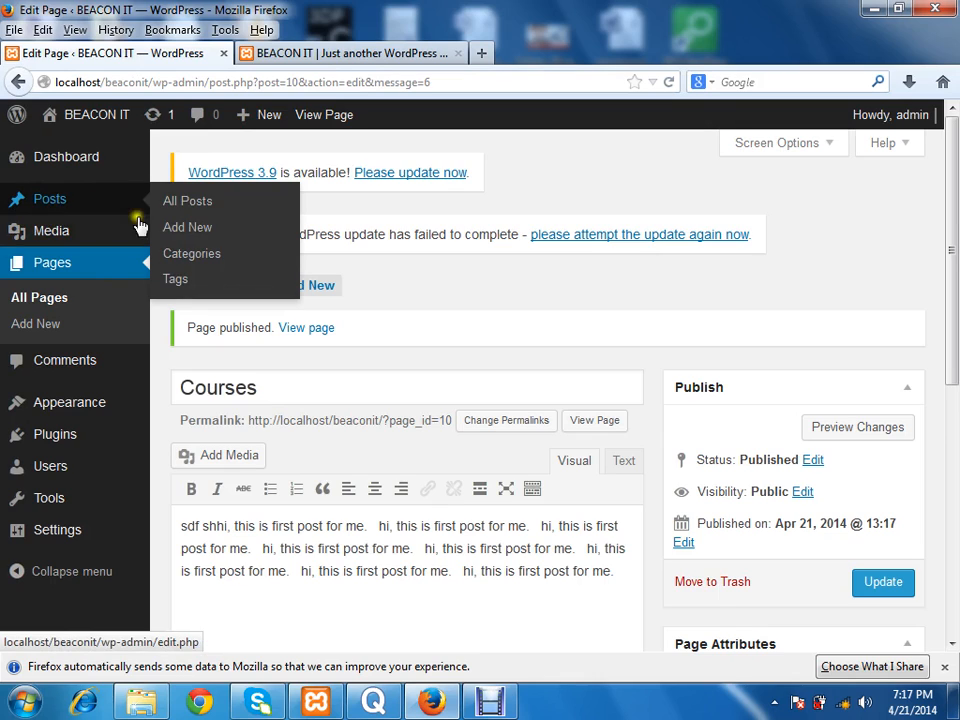
pyautogui.click(82, 209)
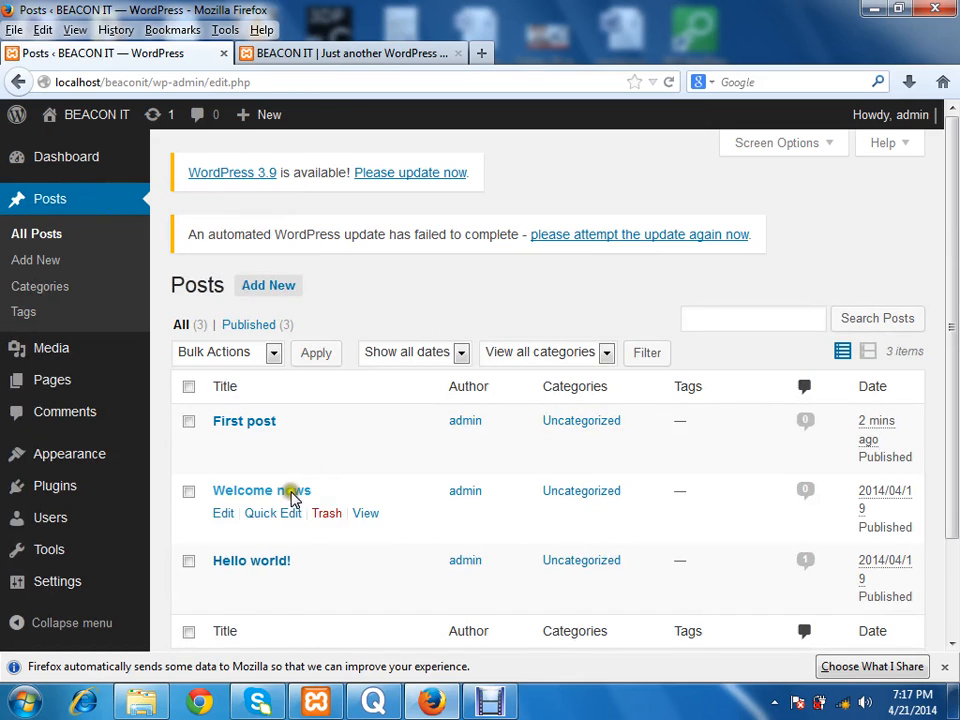
pyautogui.moveTo(228, 445)
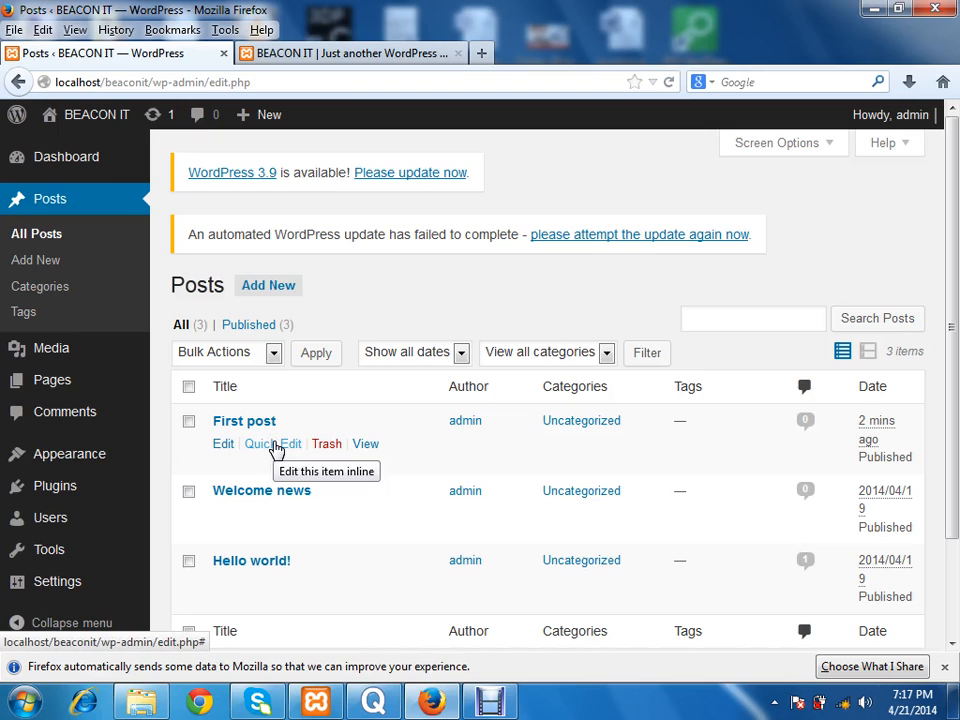
# Step: Add a new post category named "SEO" with no parent
pyautogui.click(53, 294)
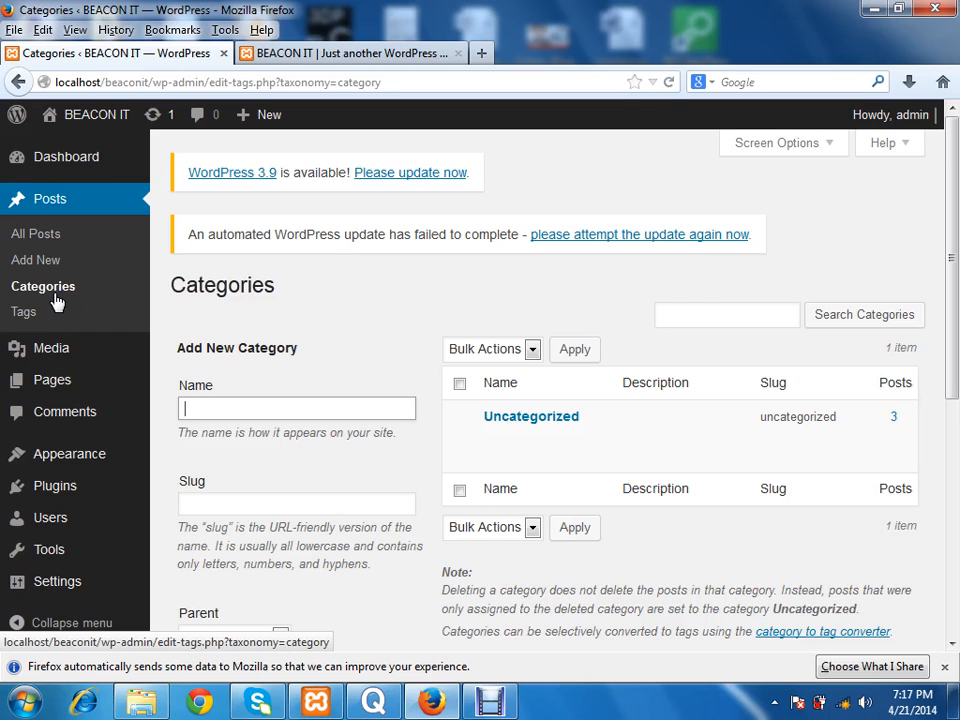
pyautogui.moveTo(953, 269); pyautogui.dragTo(948, 475)
pyautogui.click(257, 557)
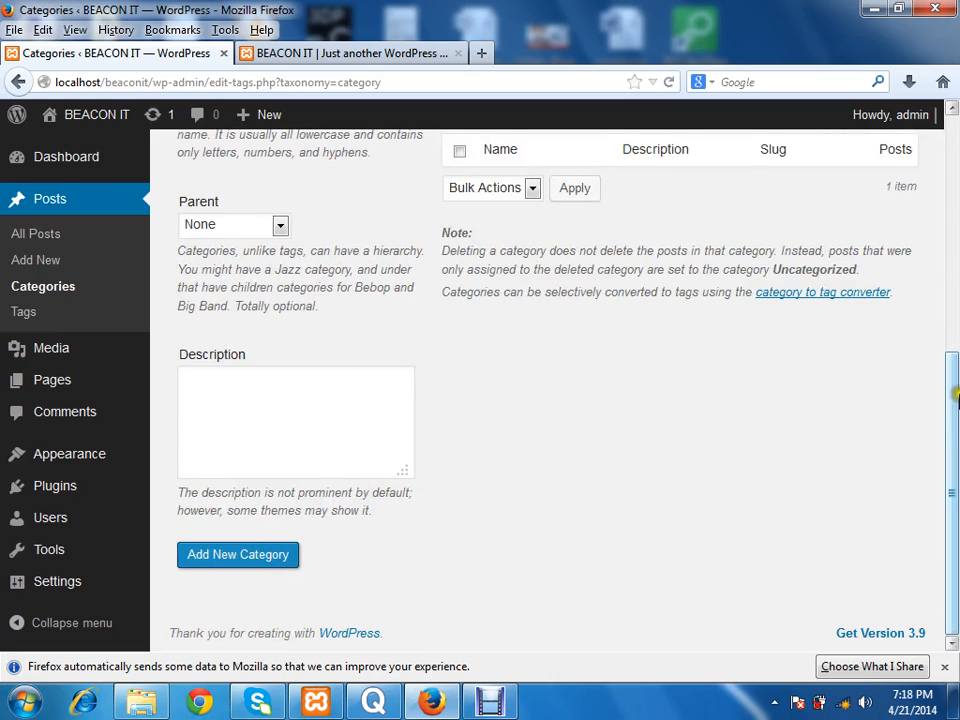
# Step: Add another post category named "Web" with no parent
pyautogui.moveTo(955, 383); pyautogui.dragTo(955, 209)
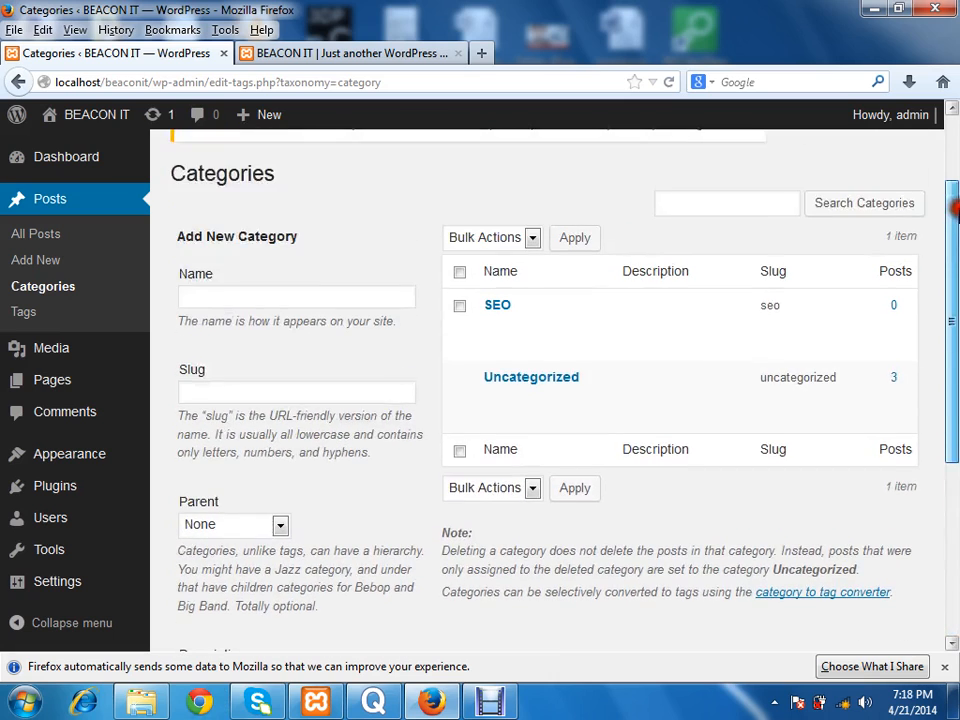
pyautogui.click(289, 296)
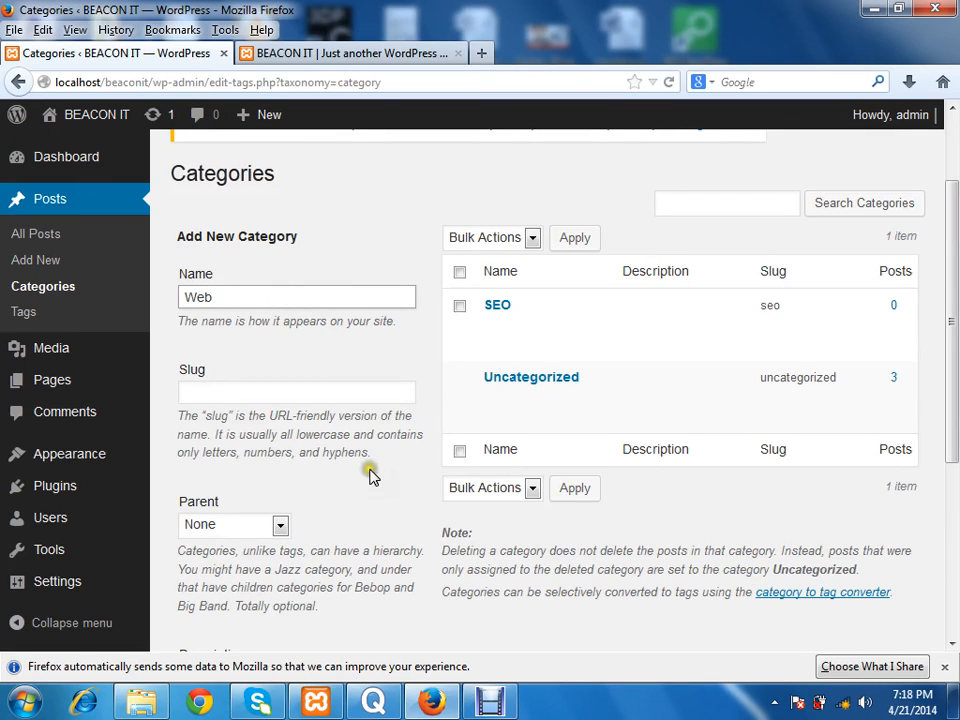
pyautogui.scroll(-5, 360, 480)
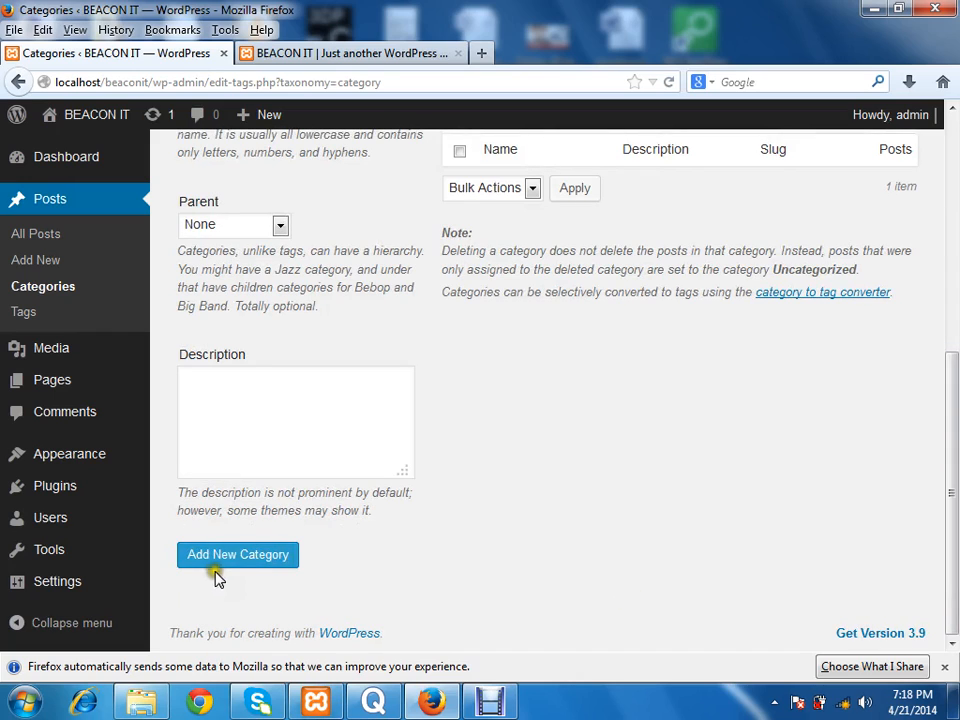
pyautogui.click(240, 560)
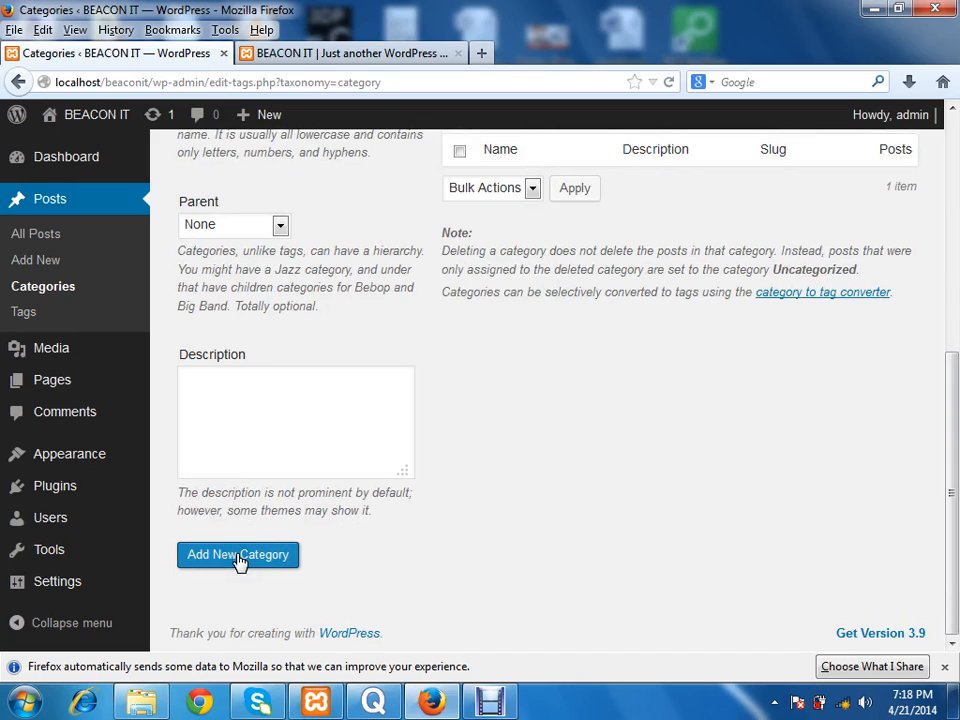
pyautogui.click(238, 555)
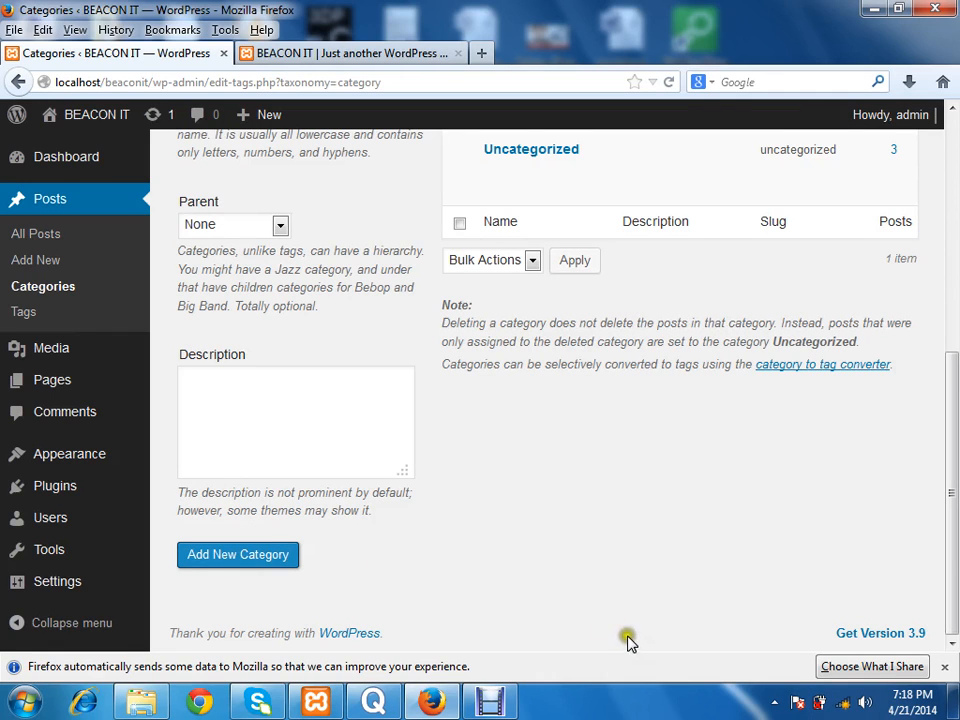
# Step: Review the category list and the name and slug fields of the new category form
pyautogui.moveTo(951, 560); pyautogui.dragTo(955, 310)
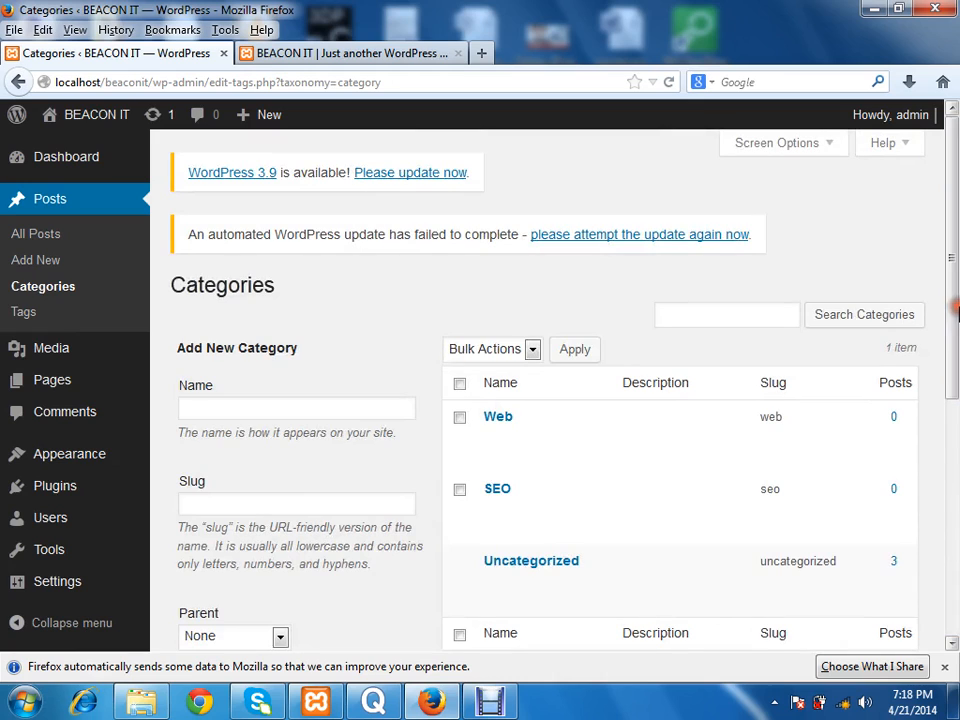
pyautogui.scroll(-1, 955, 300)
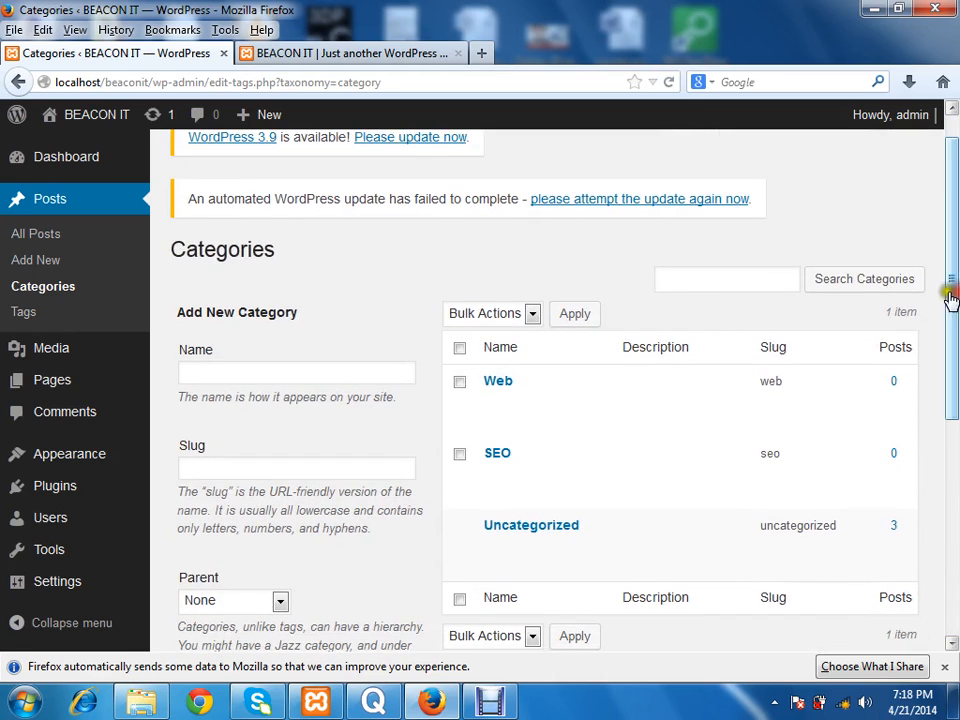
pyautogui.click(328, 383)
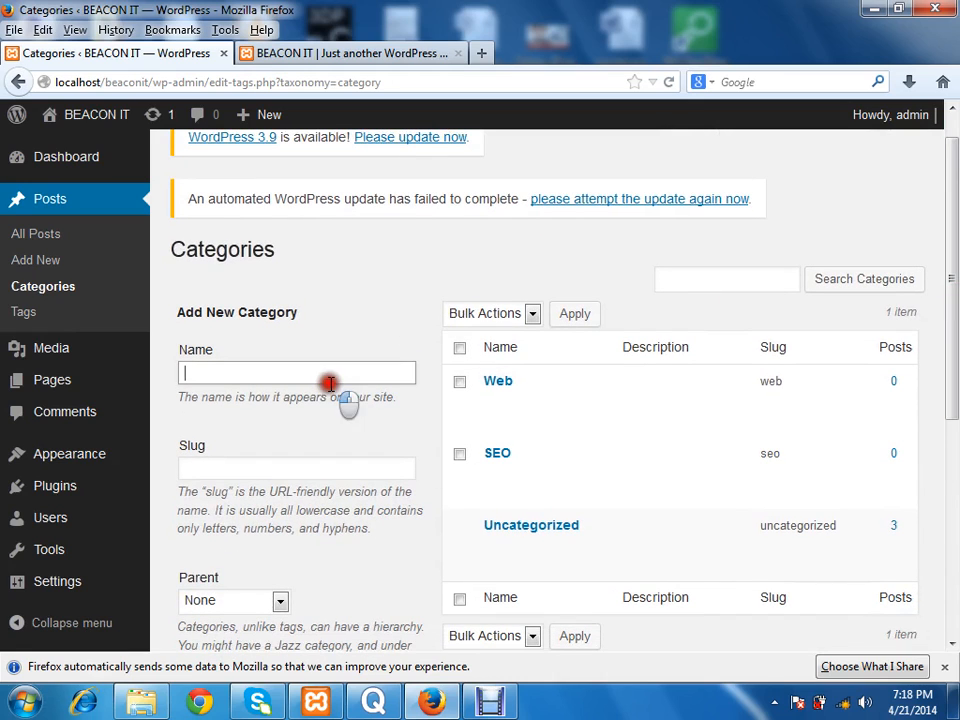
pyautogui.click(304, 469)
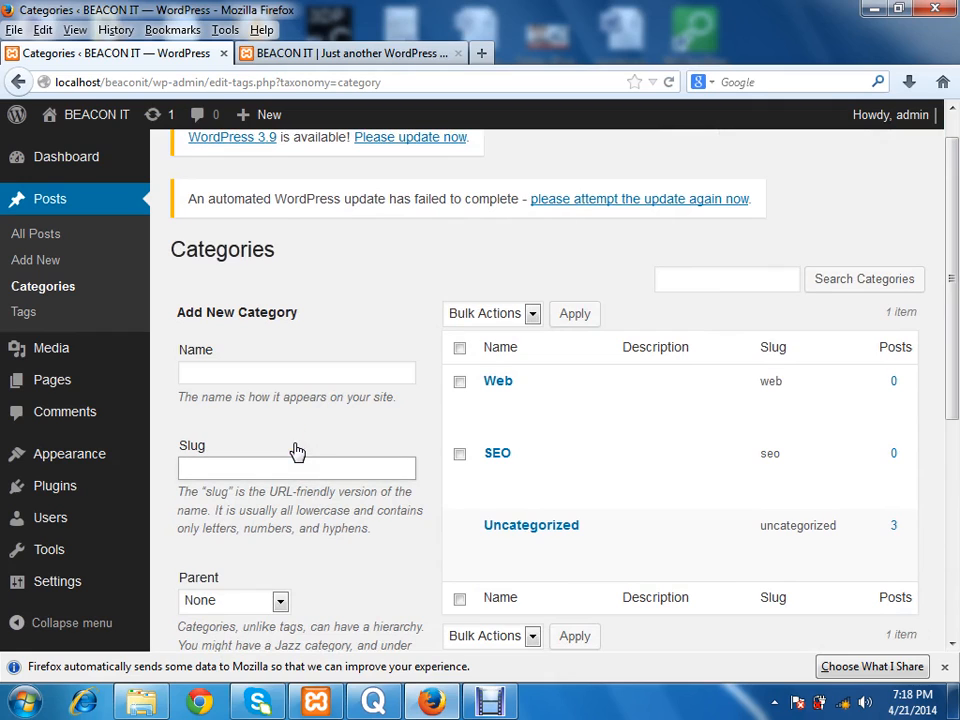
pyautogui.click(240, 372)
pyautogui.click(362, 285)
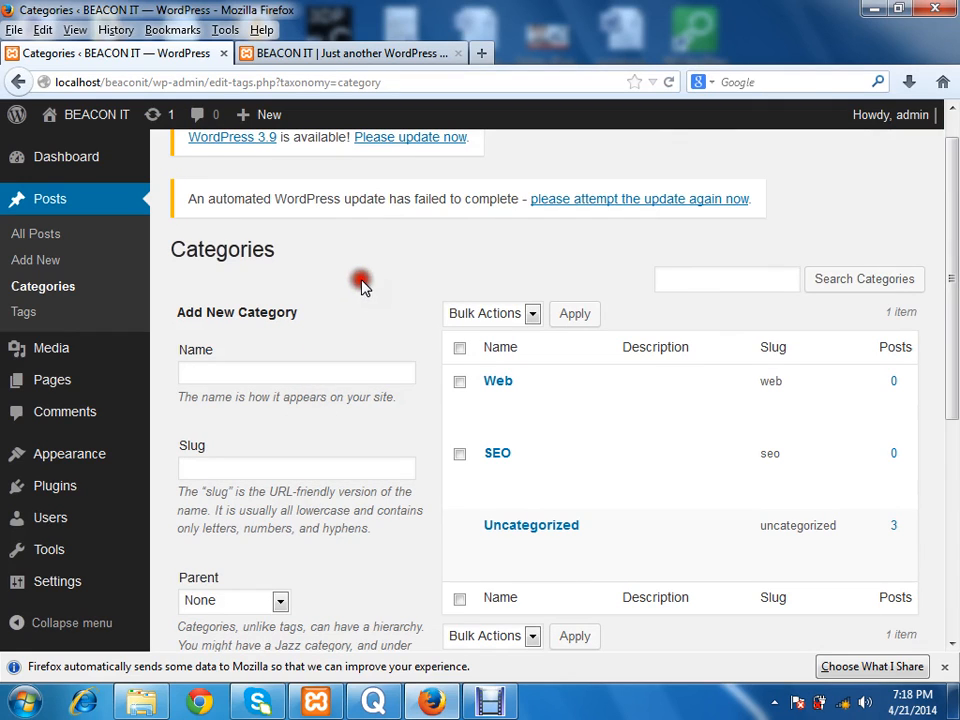
pyautogui.moveTo(253, 253); pyautogui.dragTo(197, 262)
pyautogui.click(199, 256)
pyautogui.click(384, 248)
# Step: Start a new post titled "On page seo" with the body text "siof hoisdhfoisd hfoihsdoif hsdf"
pyautogui.click(49, 259)
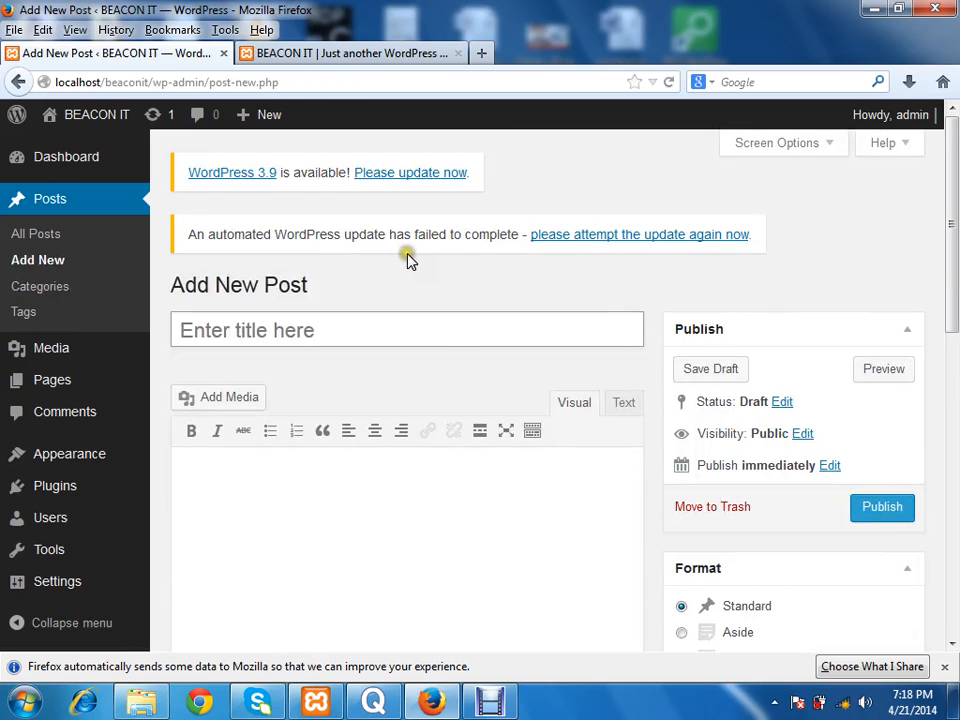
pyautogui.click(357, 315)
pyautogui.write('O')
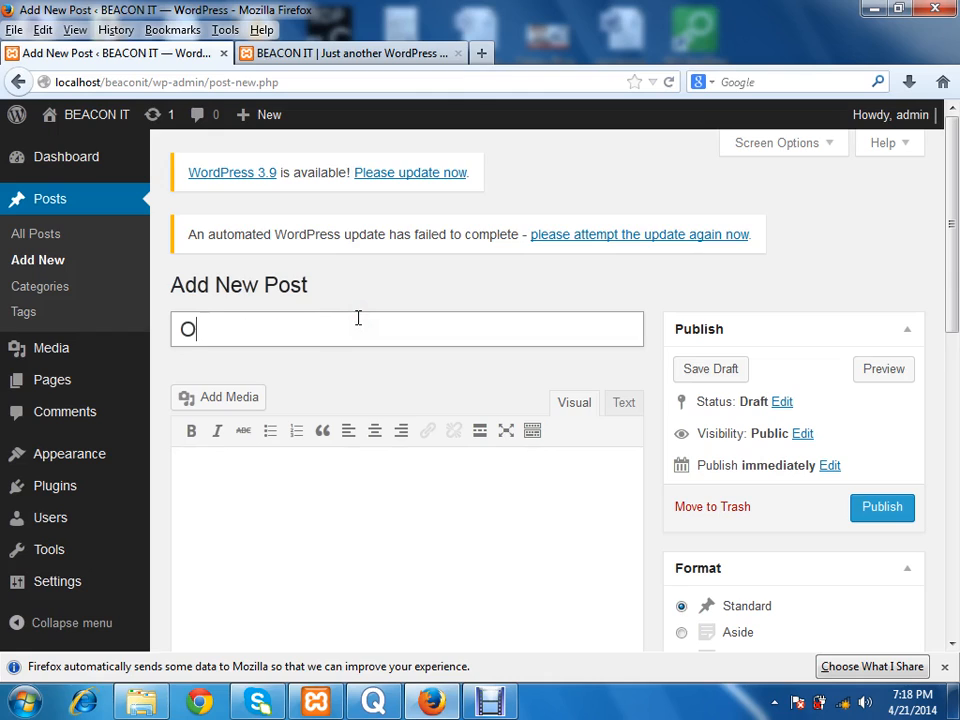
pyautogui.write('n hi, this is first post for me.')
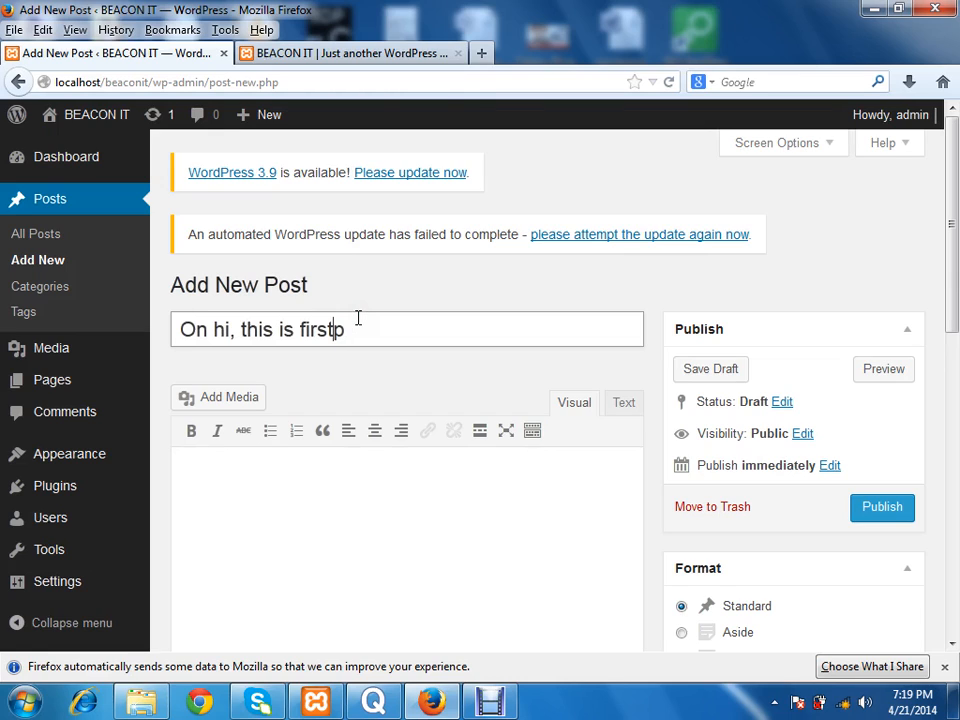
pyautogui.press('BackSpace')
pyautogui.press('BackSpace')
pyautogui.press('BackSpace')
pyautogui.press('BackSpace')
pyautogui.press('BackSpace')
pyautogui.press('BackSpace')
pyautogui.press('BackSpace')
pyautogui.press('BackSpace')
pyautogui.press('BackSpace')
pyautogui.press('BackSpace')
pyautogui.press('BackSpace')
pyautogui.press('BackSpace')
pyautogui.press('BackSpace')
pyautogui.press('BackSpace')
pyautogui.press('BackSpace')
pyautogui.press('BackSpace')
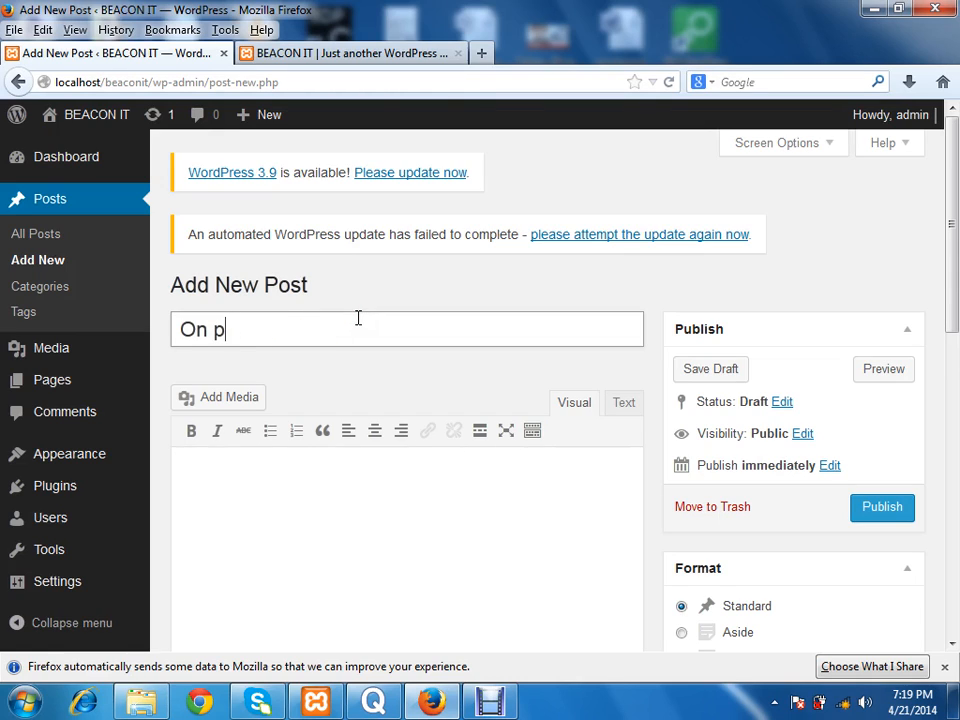
pyautogui.click(349, 499)
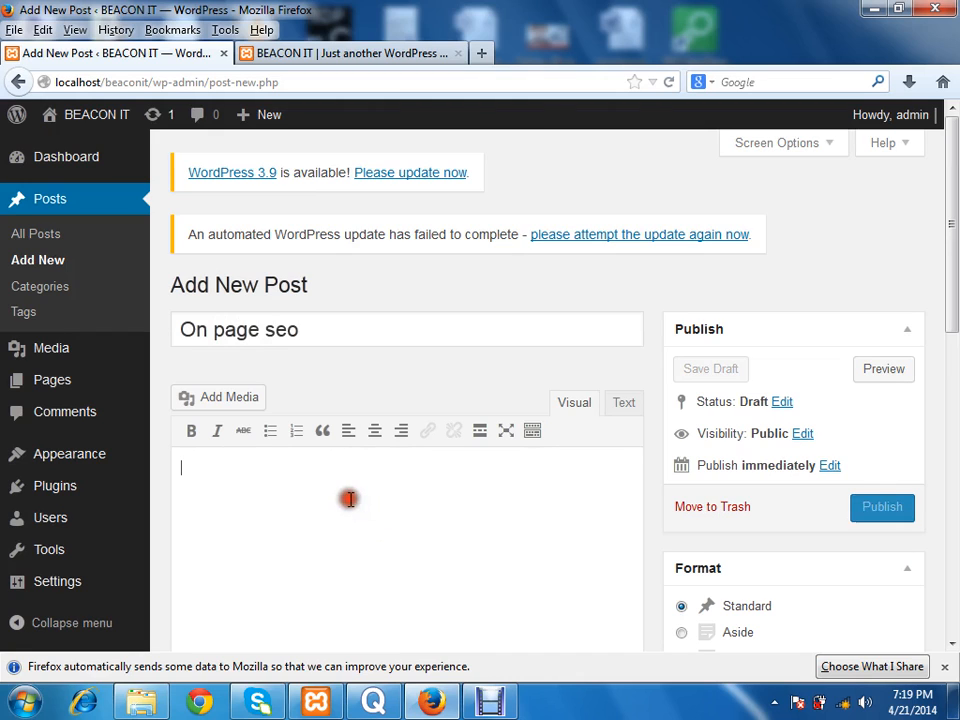
pyautogui.write('siof hoisdhfoisd hfoihsdoif hsdf')
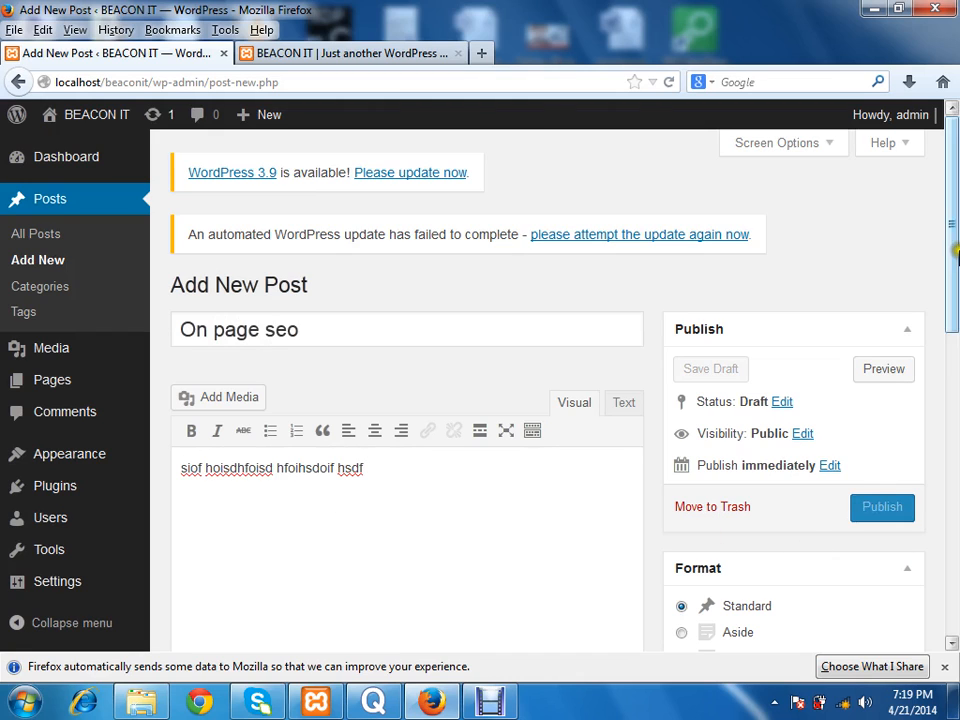
# Step: Assign the "On page seo" post to the SEO category and publish it
pyautogui.moveTo(955, 245); pyautogui.dragTo(955, 393)
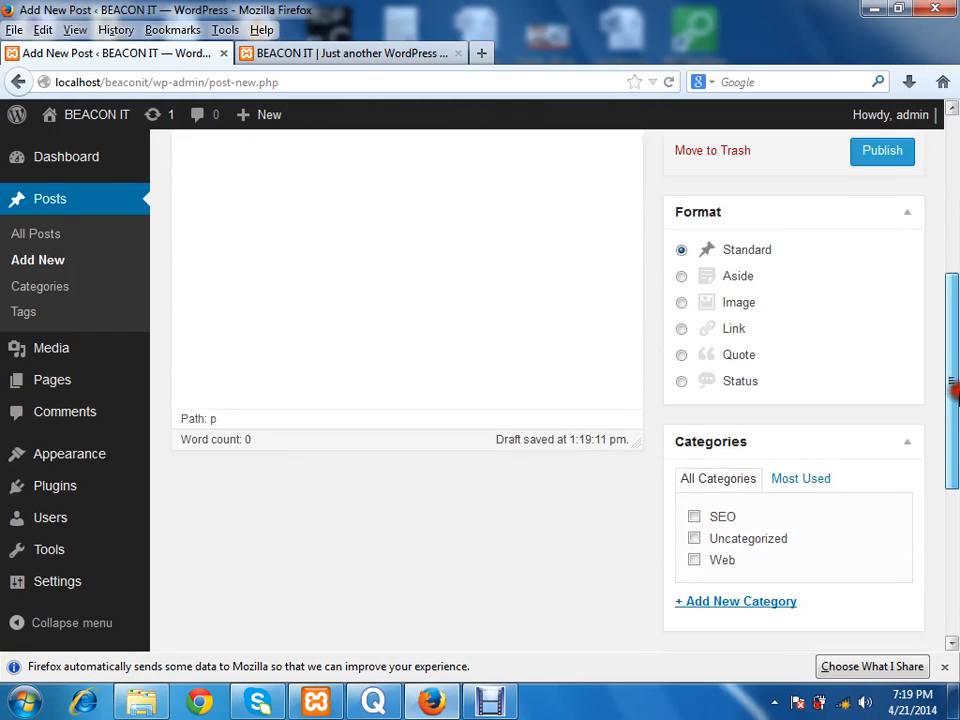
pyautogui.click(695, 517)
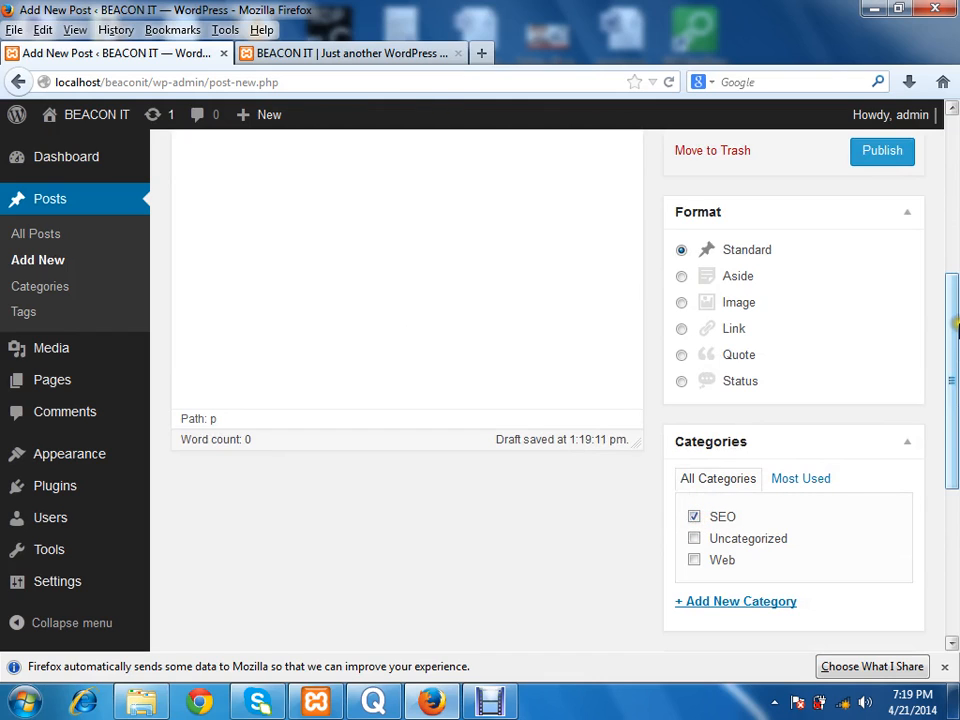
pyautogui.scroll(5, 838, 577)
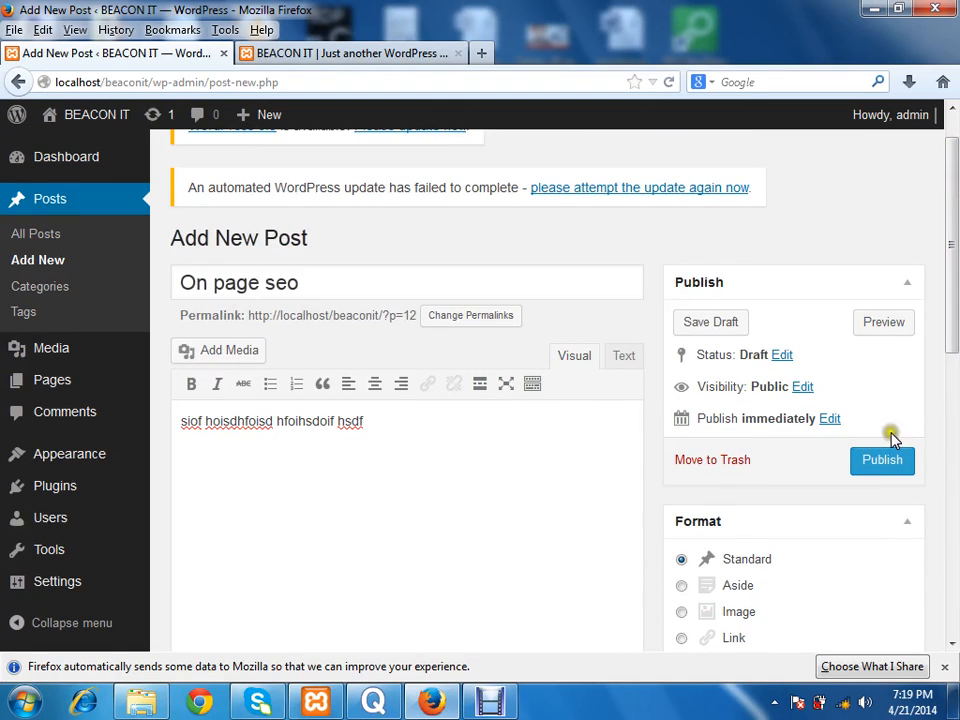
pyautogui.click(887, 460)
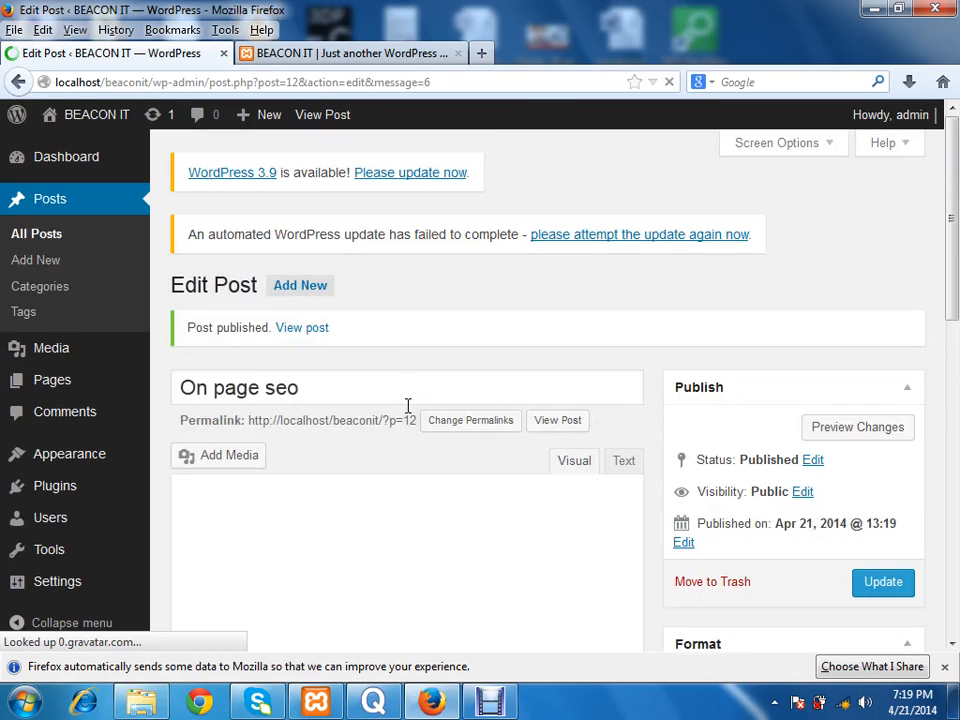
# Step: Start another new post titled "Off page seo" with the body text "lkdshf iohsdoifh iosdh foisdf"
pyautogui.click(305, 296)
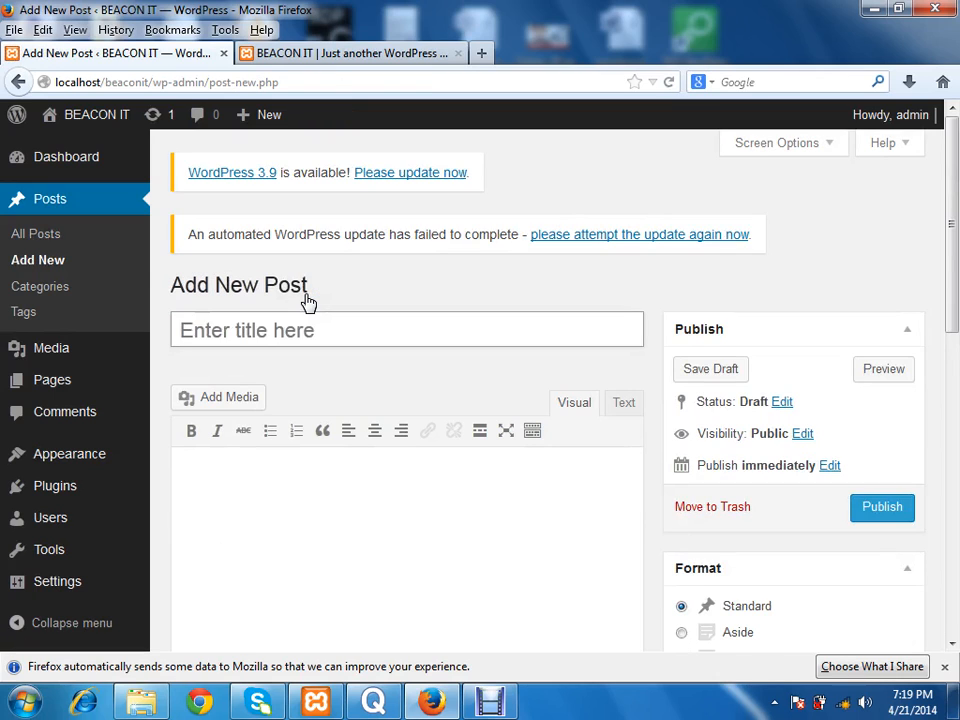
pyautogui.click(313, 337)
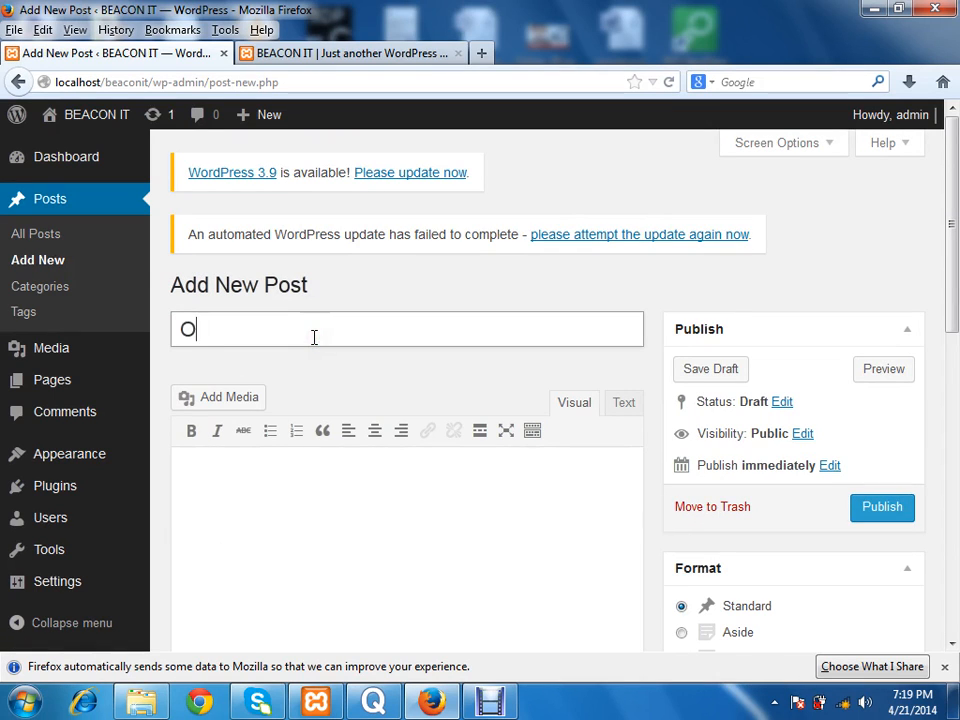
pyautogui.write('Off pAGE')
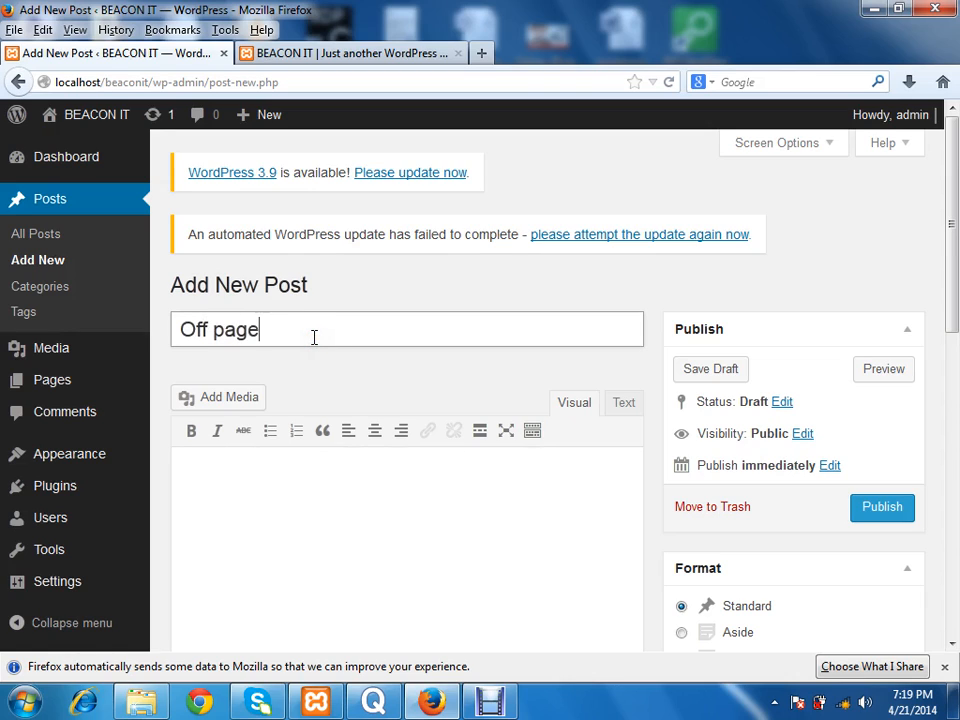
pyautogui.click(328, 553)
pyautogui.write('lkdshf iohsdoifh iosdh foisdf')
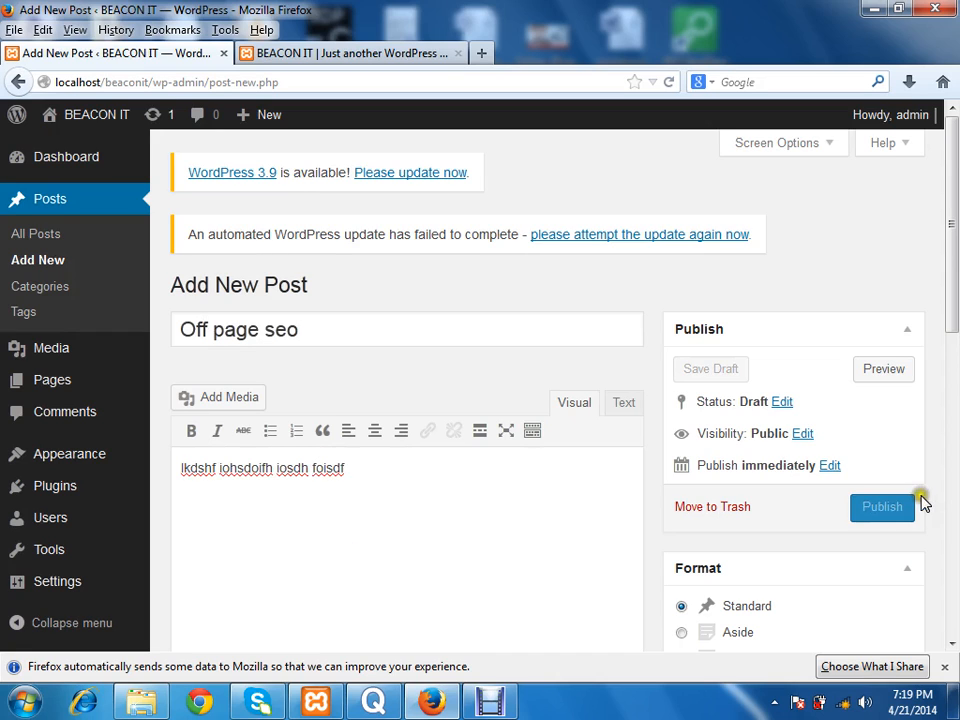
# Step: Assign the "Off page seo" post to the SEO category
pyautogui.moveTo(955, 175); pyautogui.dragTo(955, 405)
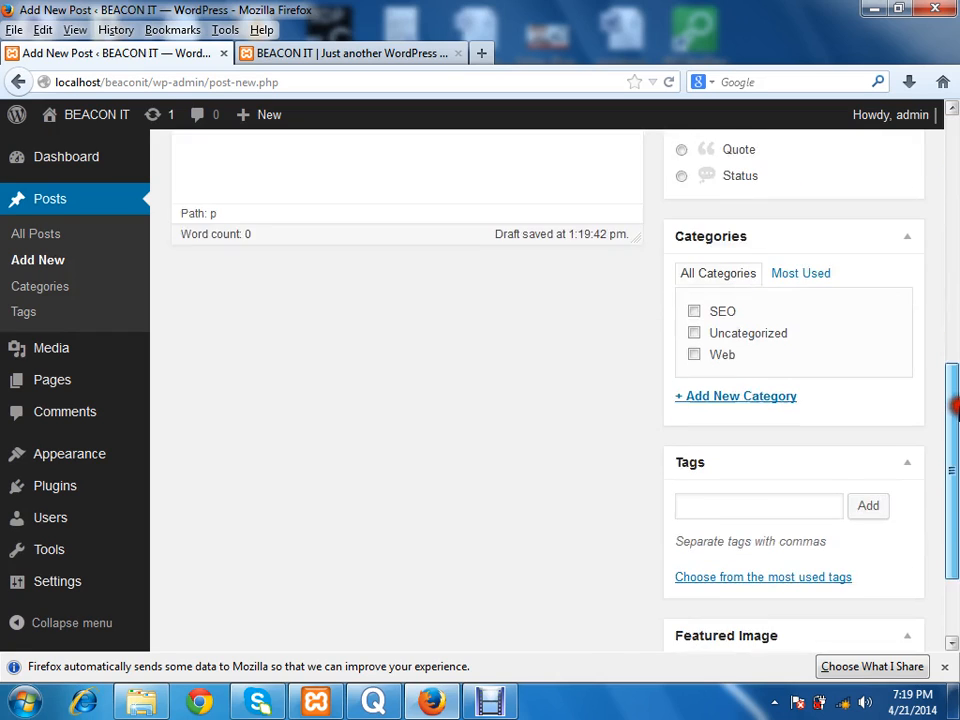
pyautogui.click(694, 315)
pyautogui.scroll(-3, 921, 510)
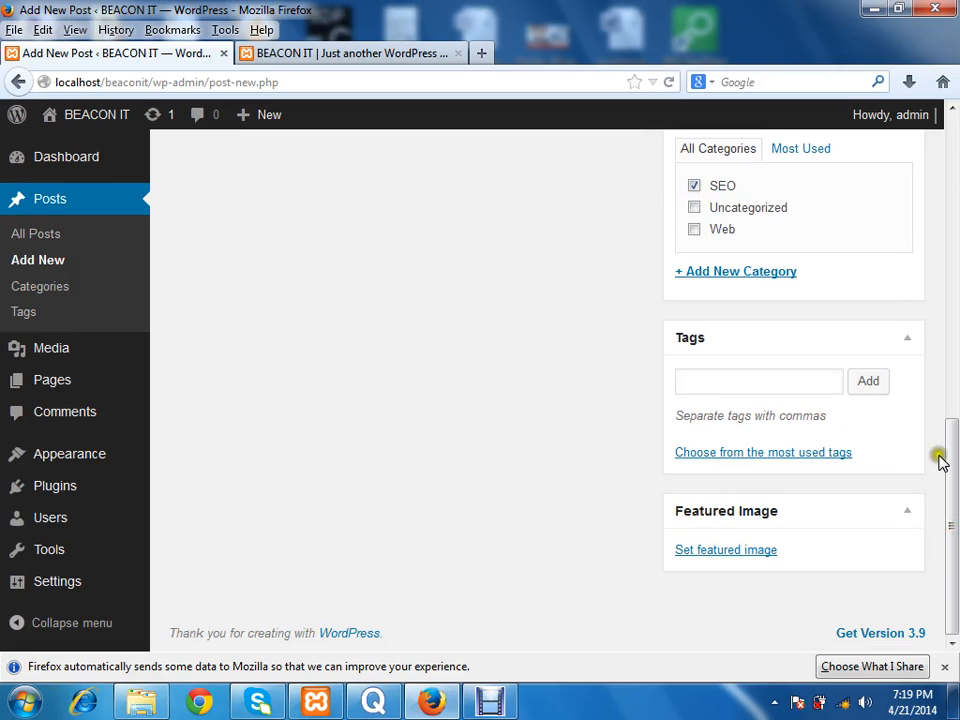
# Step: Upload the BASIS Outsourcing Award 2014 group photo as the featured image of the "Off page seo" post and publish the post
pyautogui.moveTo(952, 505); pyautogui.dragTo(955, 471)
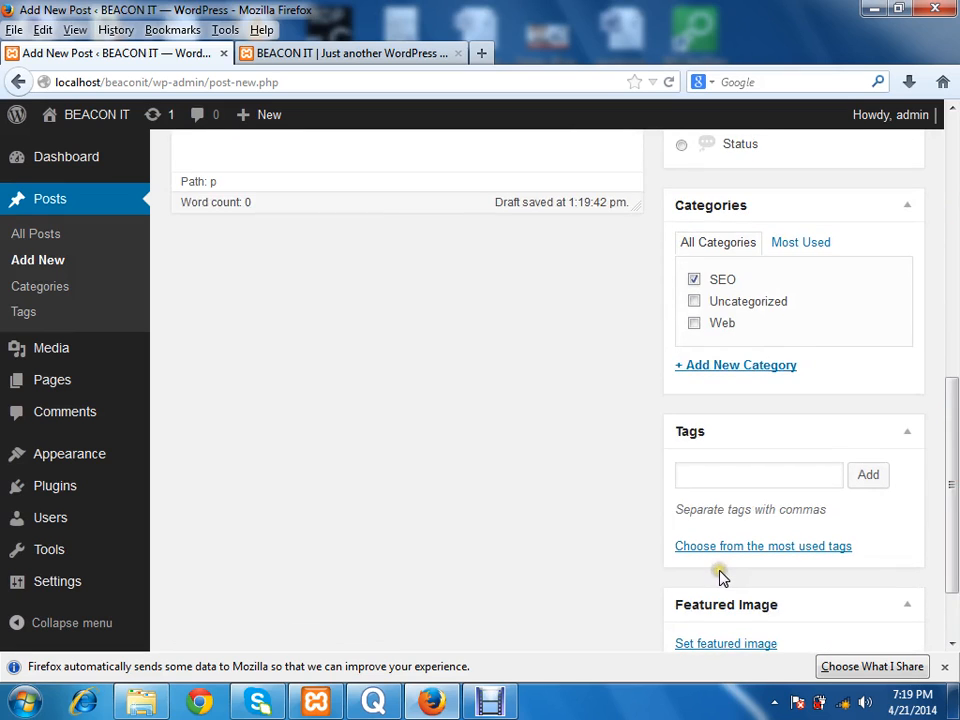
pyautogui.click(694, 644)
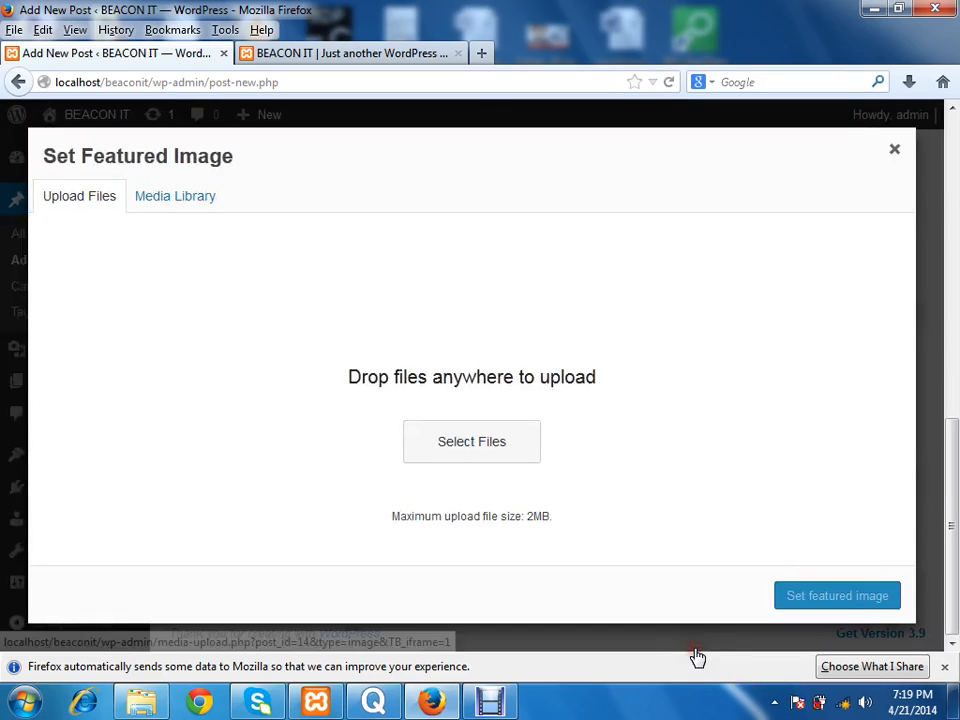
pyautogui.click(516, 453)
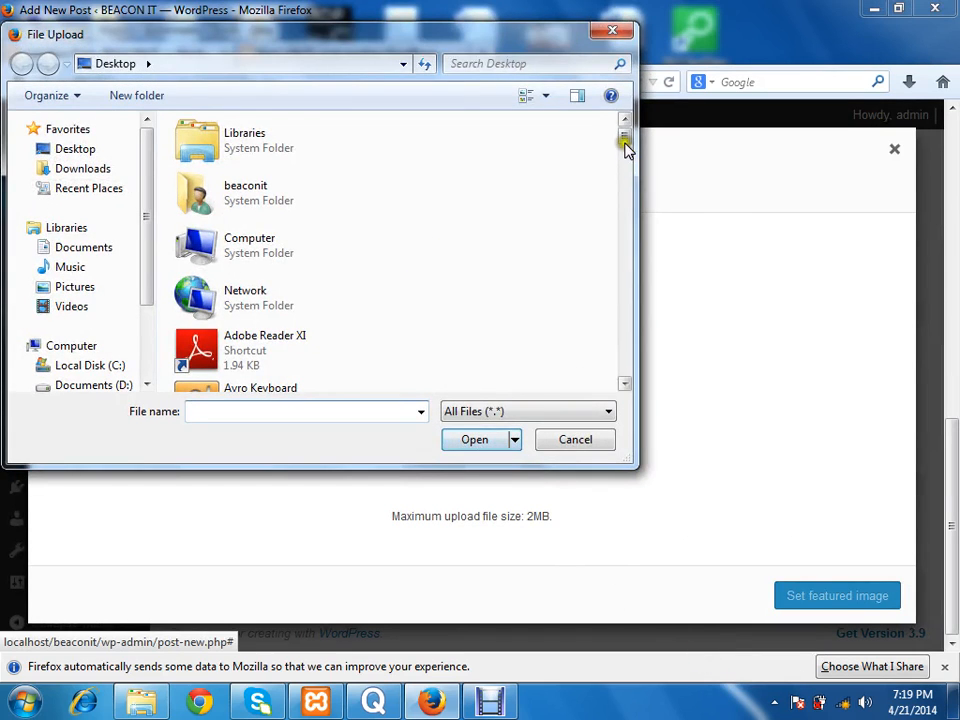
pyautogui.moveTo(626, 146); pyautogui.dragTo(630, 224)
pyautogui.doubleClick(294, 253)
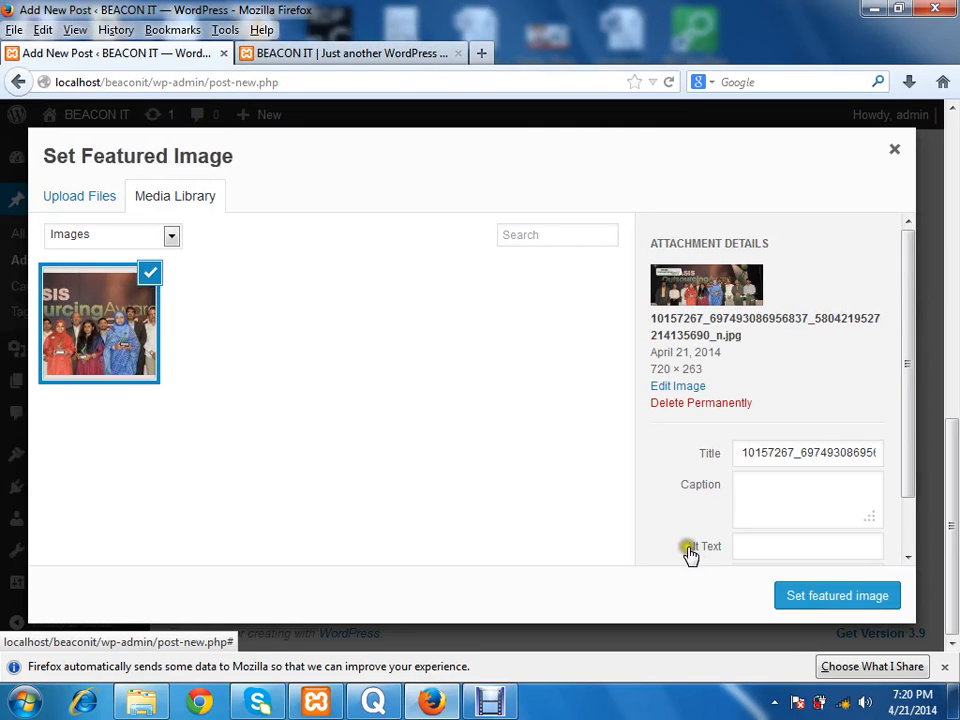
pyautogui.click(831, 600)
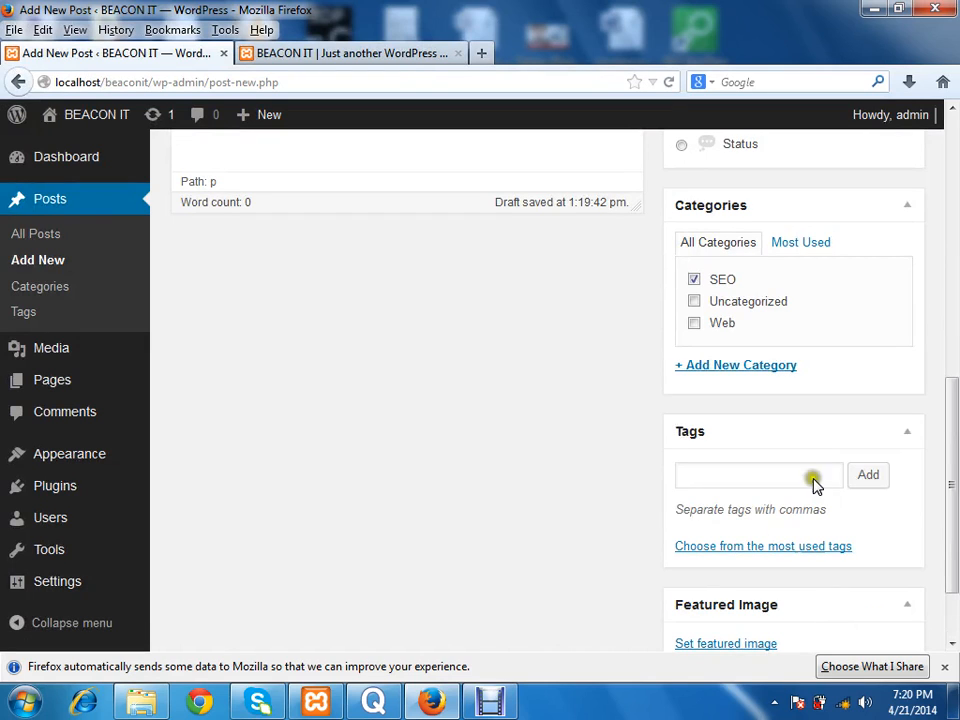
pyautogui.moveTo(953, 478); pyautogui.dragTo(953, 262)
pyautogui.click(880, 389)
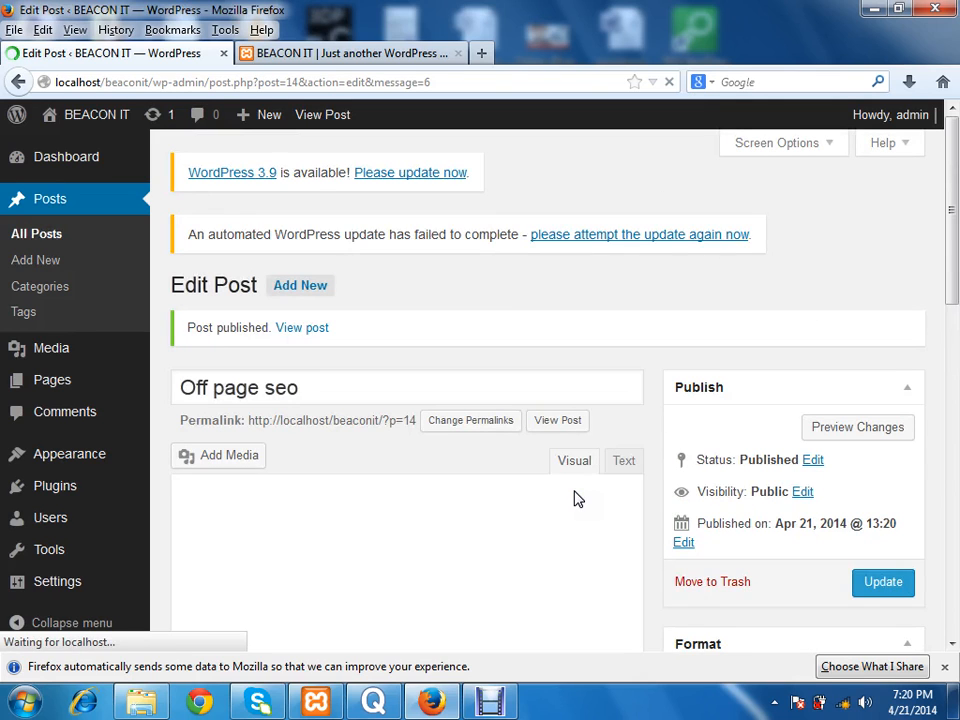
# Step: Reload the live site's home page and examine the new SEO posts, including the featured image and body text of "Off page seo"
pyautogui.click(370, 58)
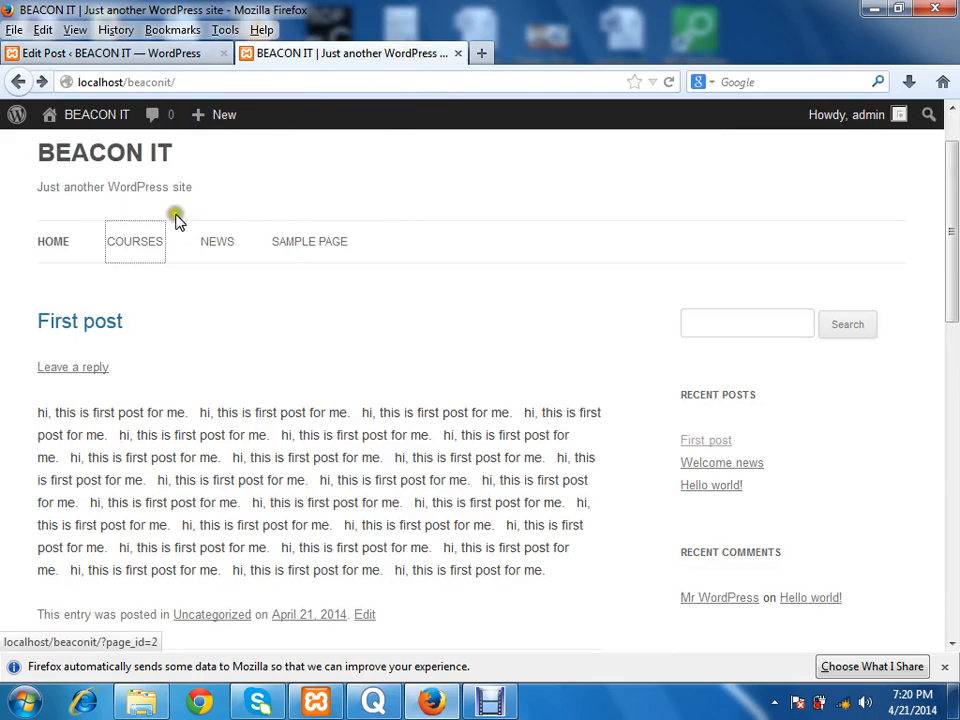
pyautogui.click(98, 180)
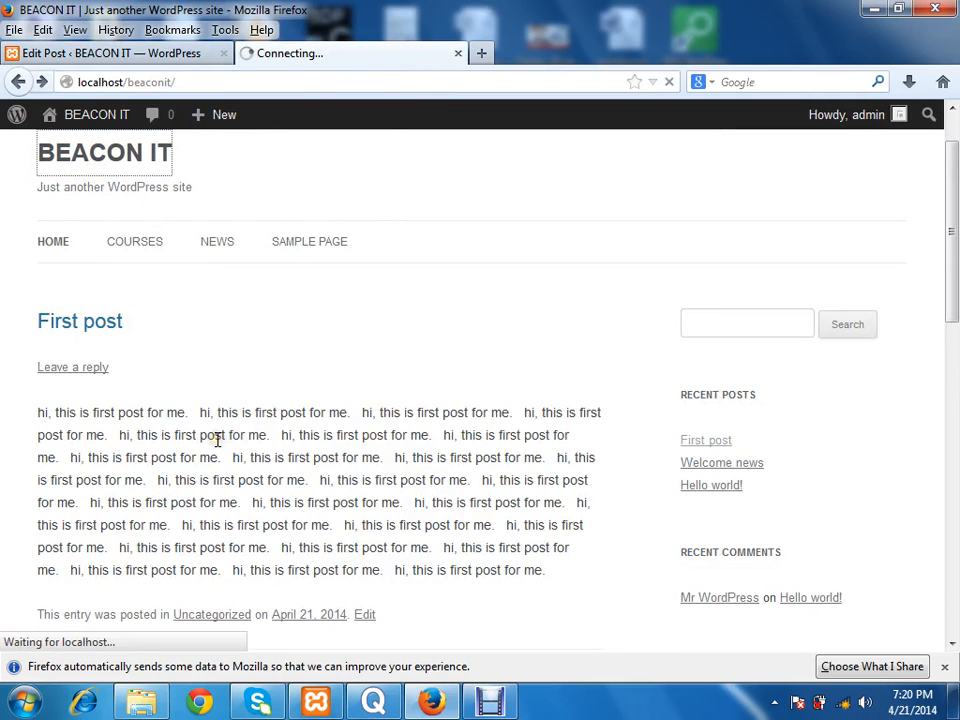
pyautogui.moveTo(953, 210); pyautogui.dragTo(955, 175)
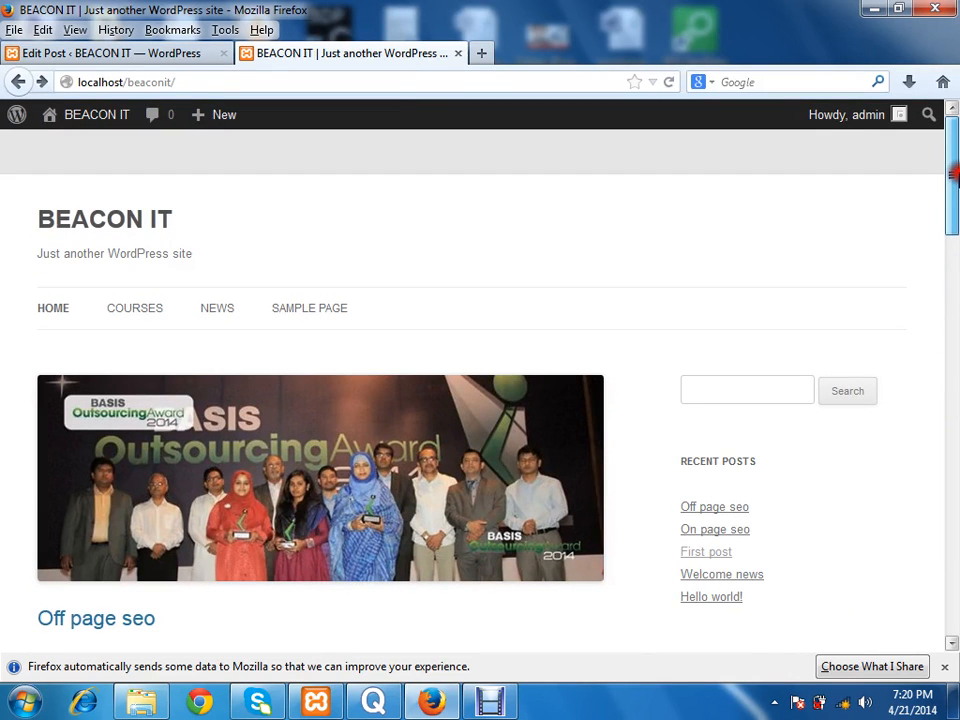
pyautogui.moveTo(955, 175); pyautogui.dragTo(953, 330)
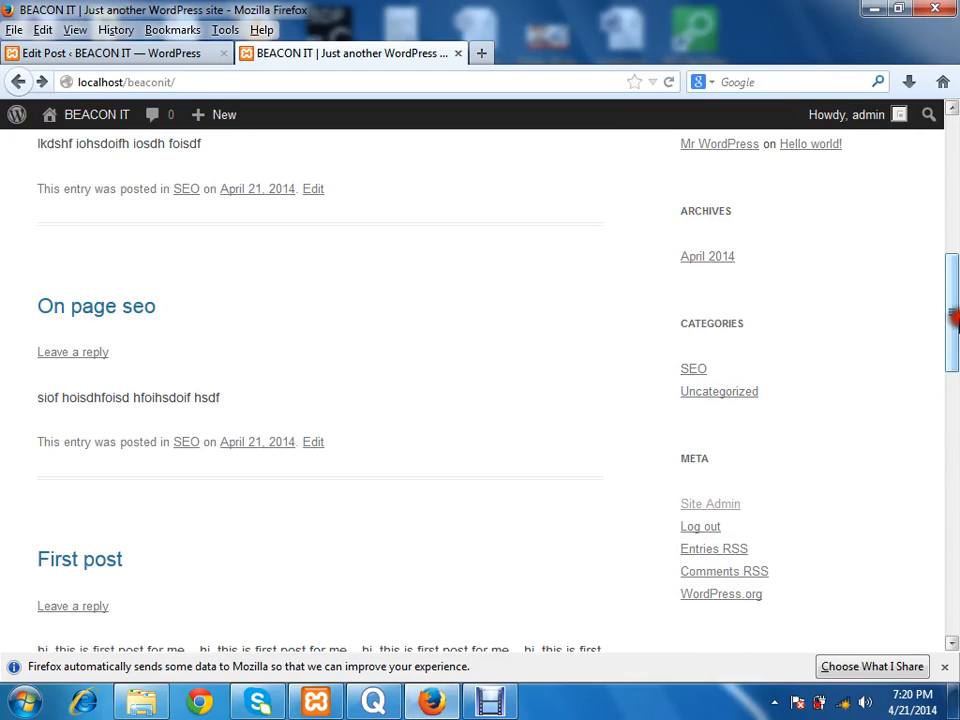
pyautogui.moveTo(955, 318); pyautogui.dragTo(955, 228)
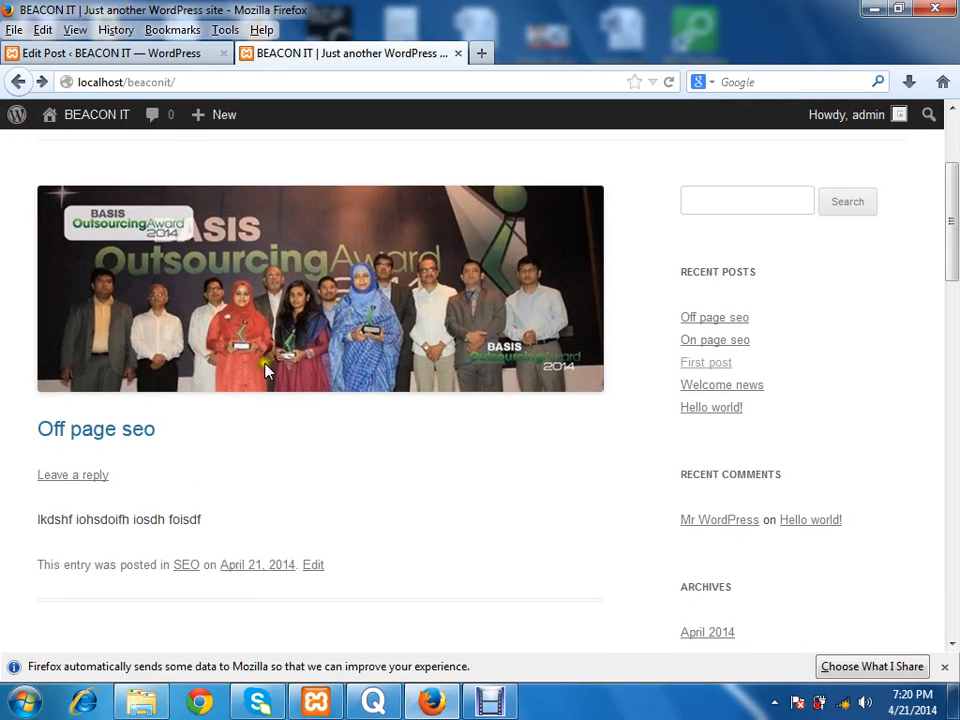
pyautogui.moveTo(203, 519); pyautogui.dragTo(80, 518)
pyautogui.click(304, 504)
# Step: View the SEO category archive from the site's sidebar and return to the home page
pyautogui.moveTo(955, 201); pyautogui.dragTo(953, 337)
pyautogui.click(690, 245)
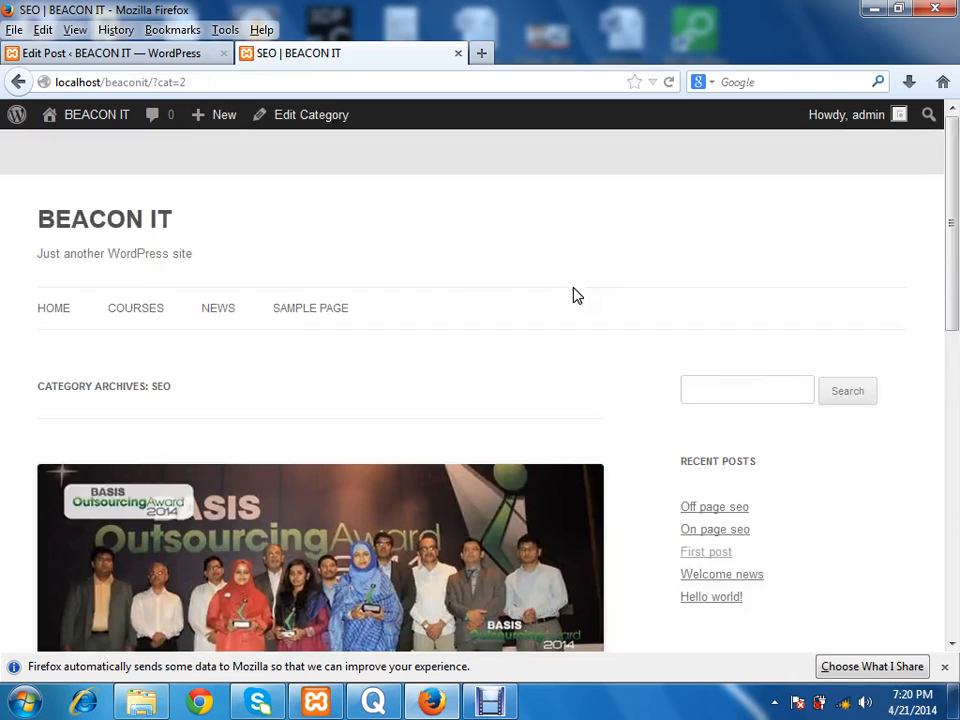
pyautogui.moveTo(950, 261)
pyautogui.mouseDown()
pyautogui.moveTo(953, 529)
pyautogui.moveTo(953, 266)
pyautogui.mouseUp()
pyautogui.click(460, 313)
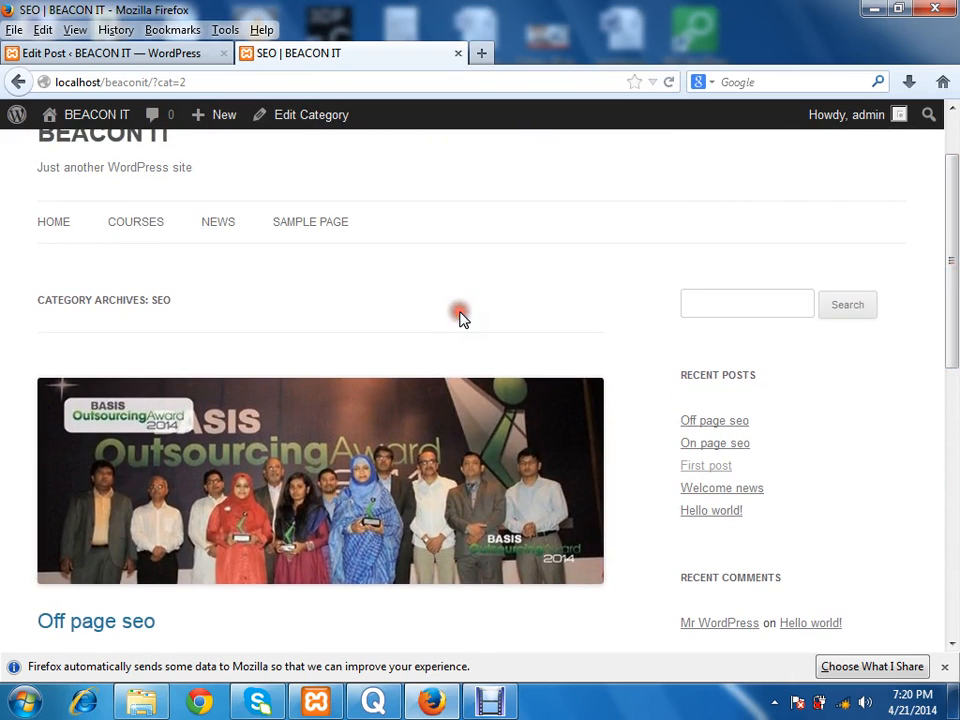
pyautogui.press('BackSpace')
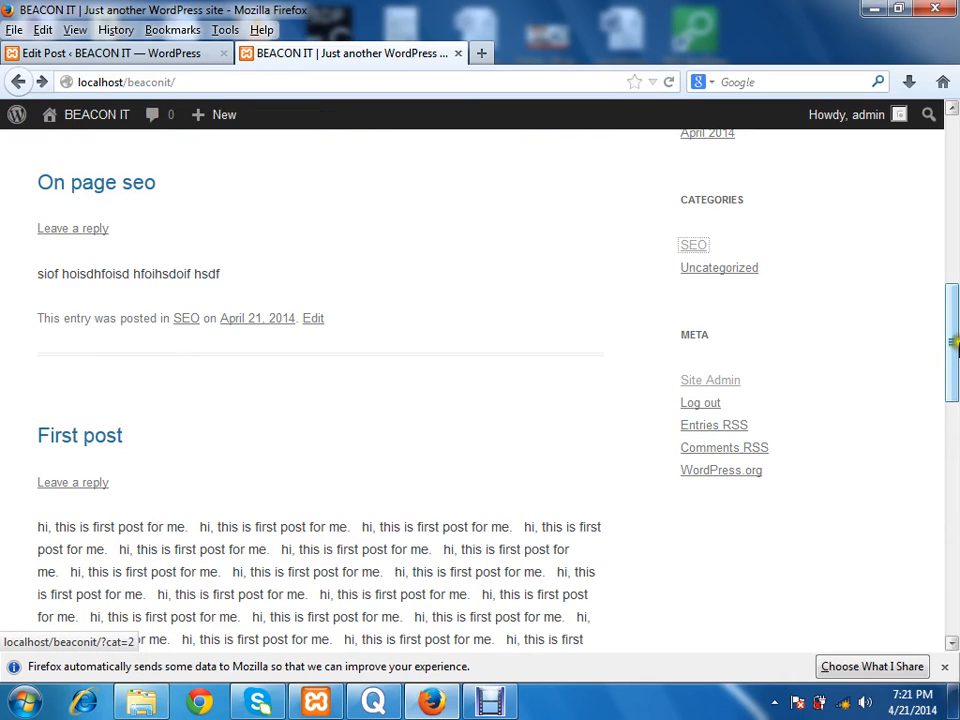
# Step: Examine the sidebar sections on the live home page, from Recent Posts down to Categories
pyautogui.moveTo(953, 335); pyautogui.dragTo(955, 157)
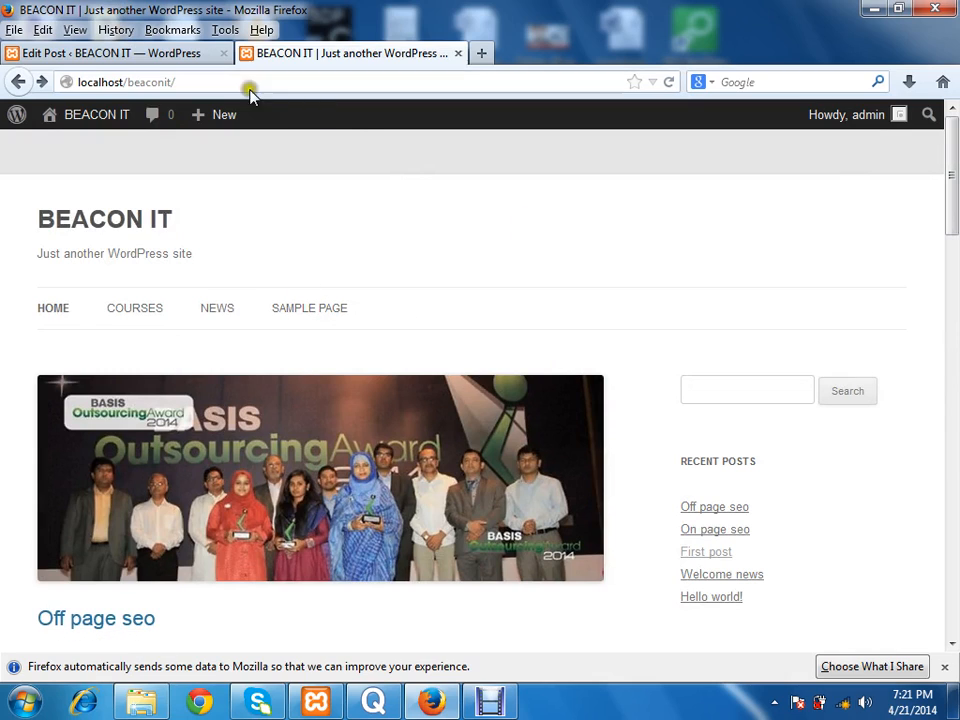
pyautogui.scroll(-8, 934, 246)
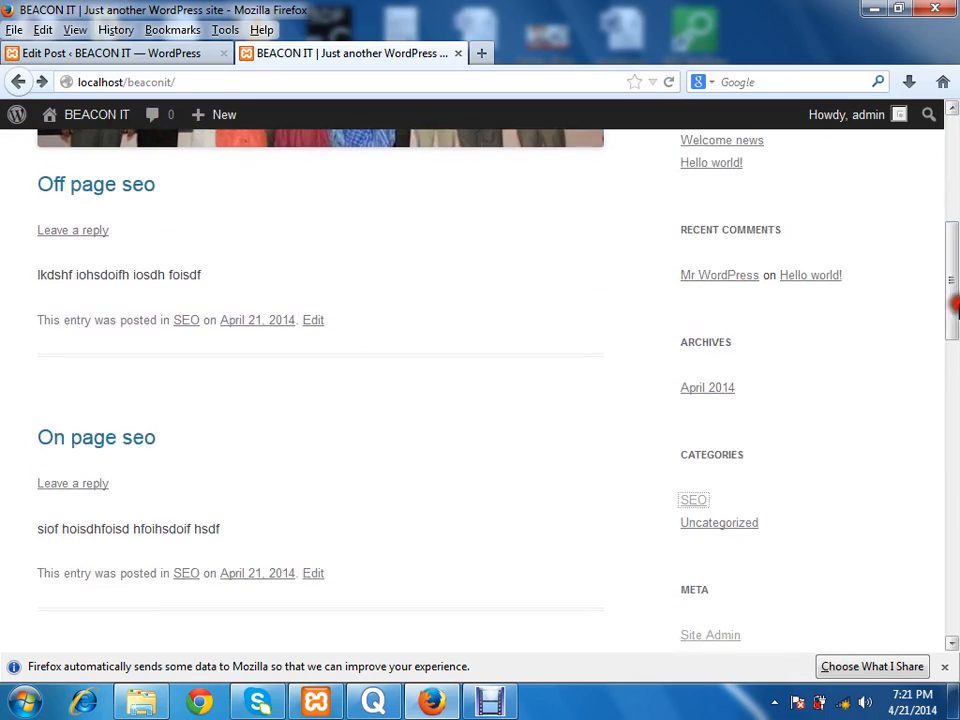
pyautogui.click(707, 491)
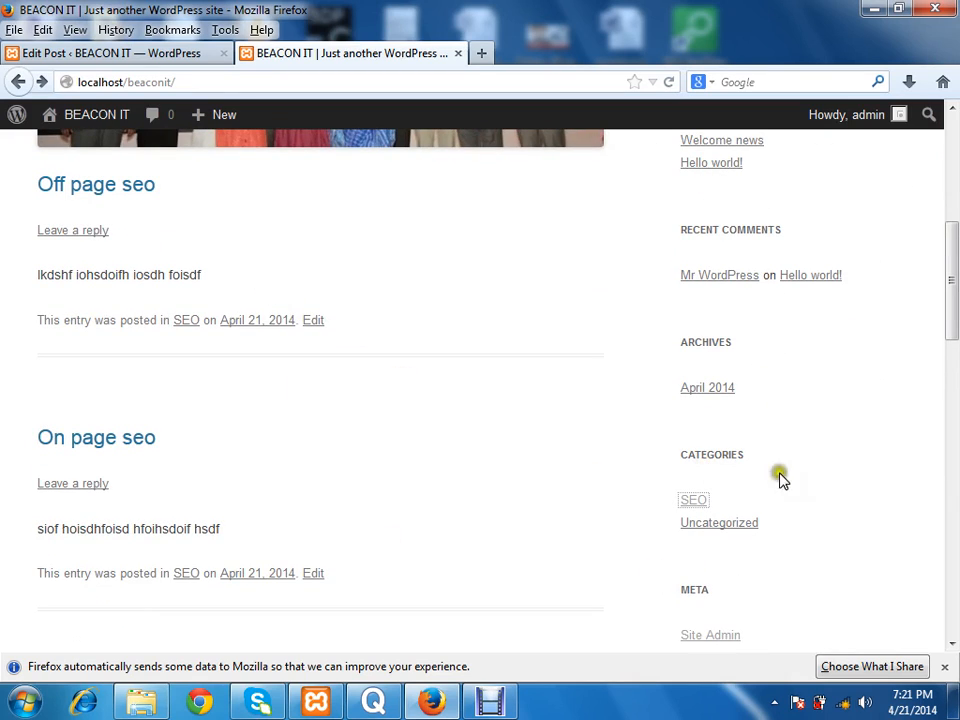
pyautogui.moveTo(952, 246); pyautogui.dragTo(952, 118)
# Step: Open the Widgets settings in the site's admin area and compare the Main Sidebar widgets with the live home page
pyautogui.click(165, 55)
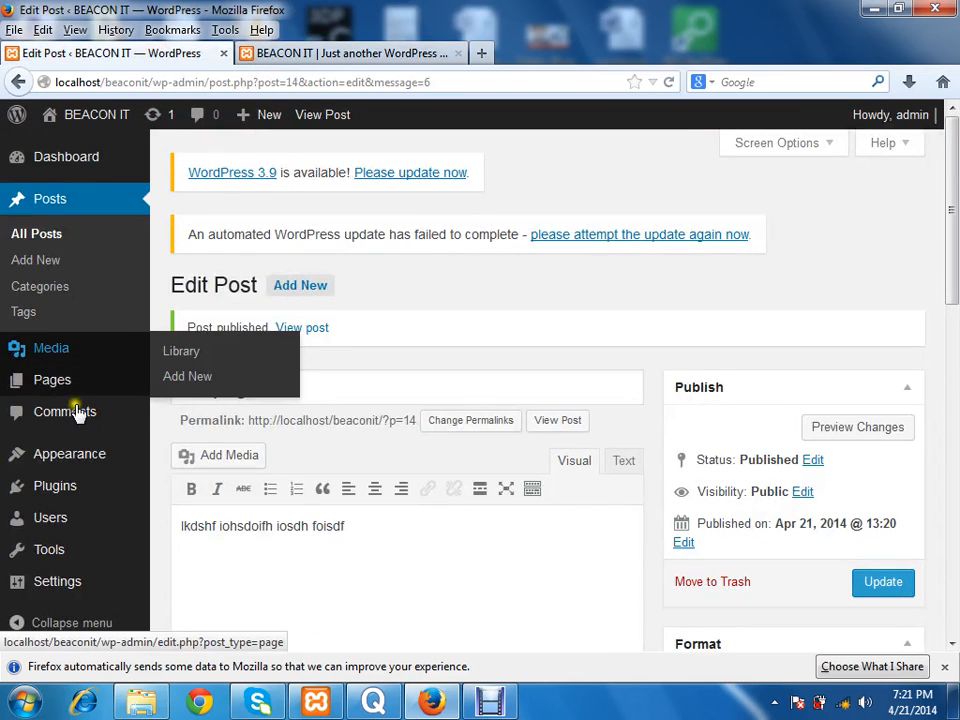
pyautogui.moveTo(40, 455)
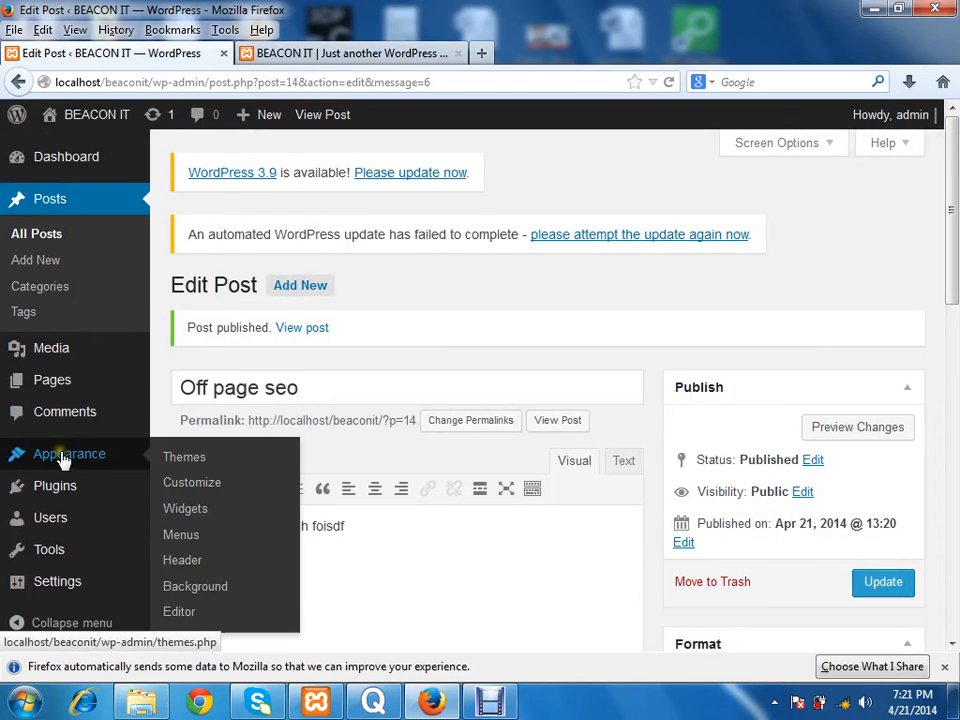
pyautogui.click(195, 515)
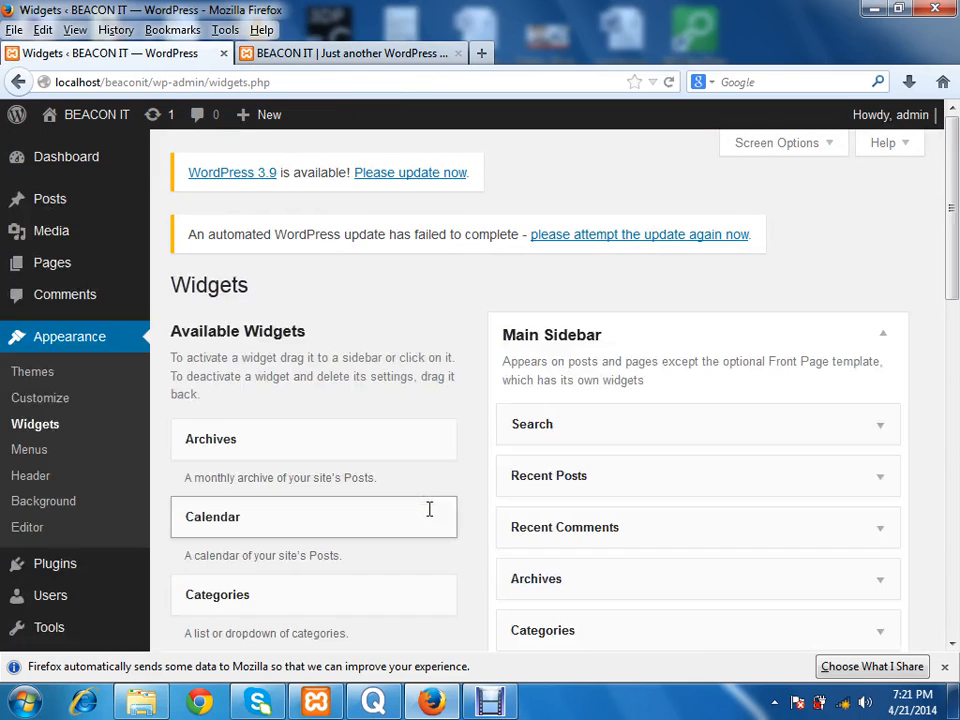
pyautogui.moveTo(945, 251); pyautogui.dragTo(955, 310)
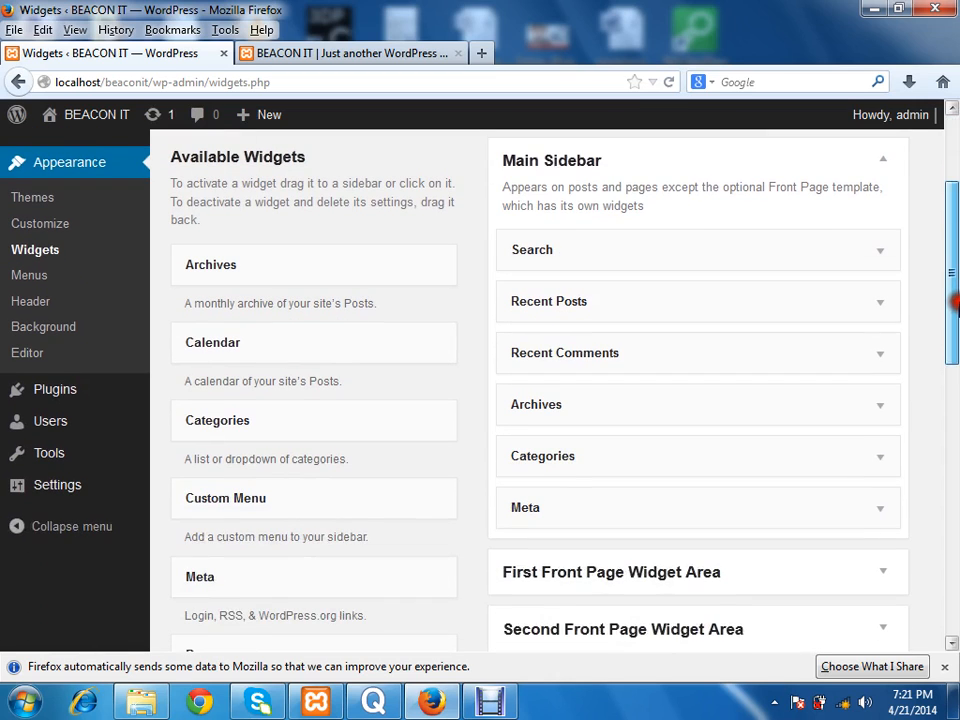
pyautogui.click(376, 52)
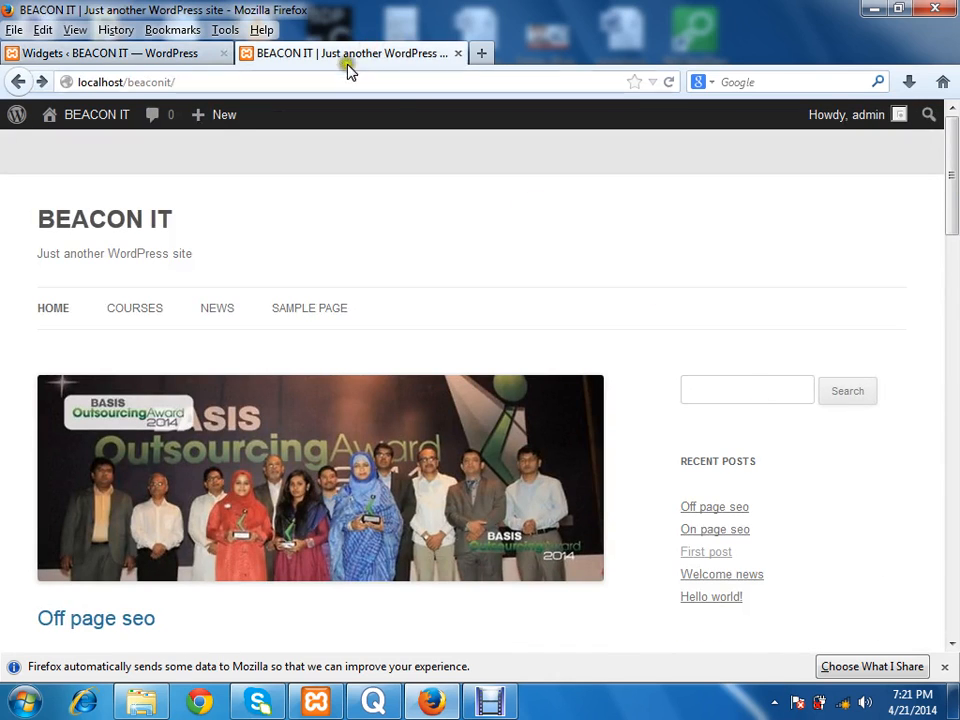
pyautogui.click(182, 53)
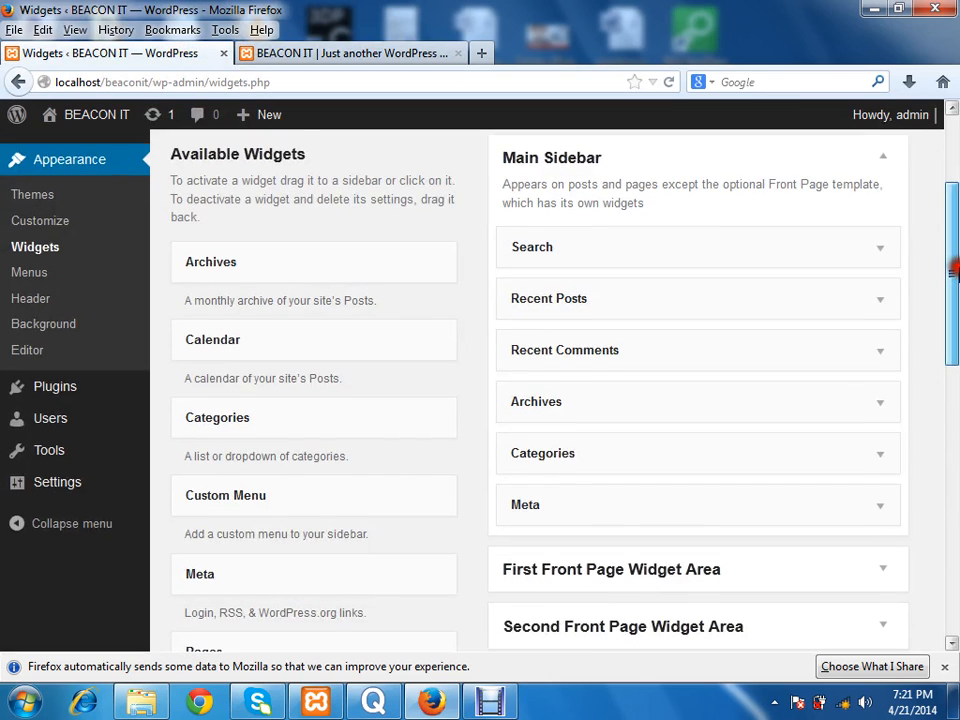
# Step: Inspect the First and Second Front Page Widget Areas, expanding and collapsing each one
pyautogui.moveTo(953, 300); pyautogui.dragTo(949, 356)
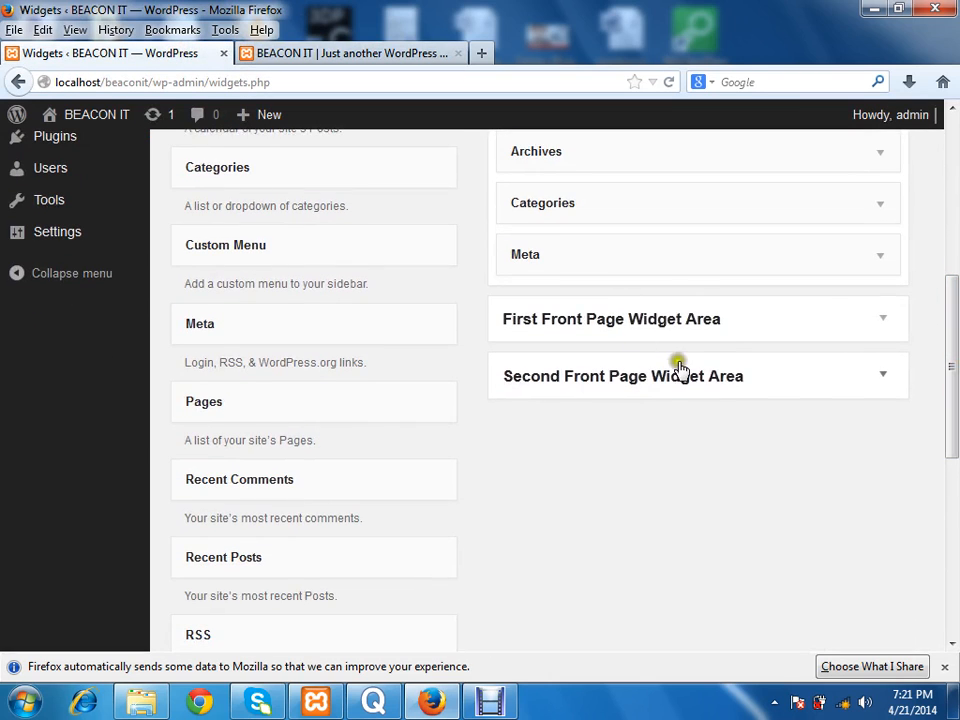
pyautogui.click(758, 321)
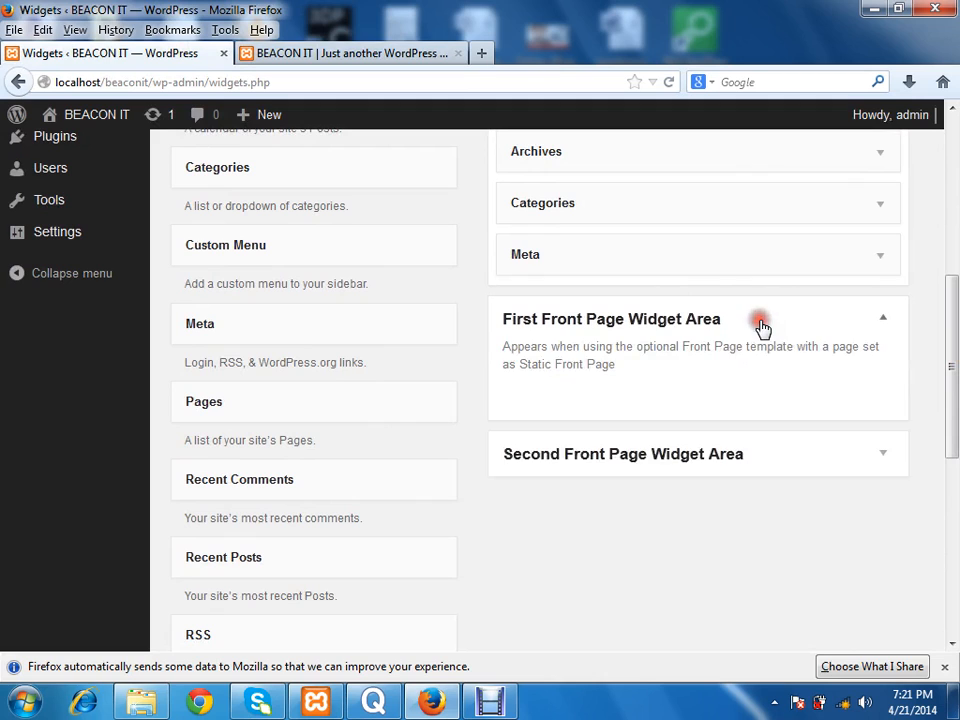
pyautogui.click(758, 318)
pyautogui.click(707, 400)
pyautogui.click(701, 380)
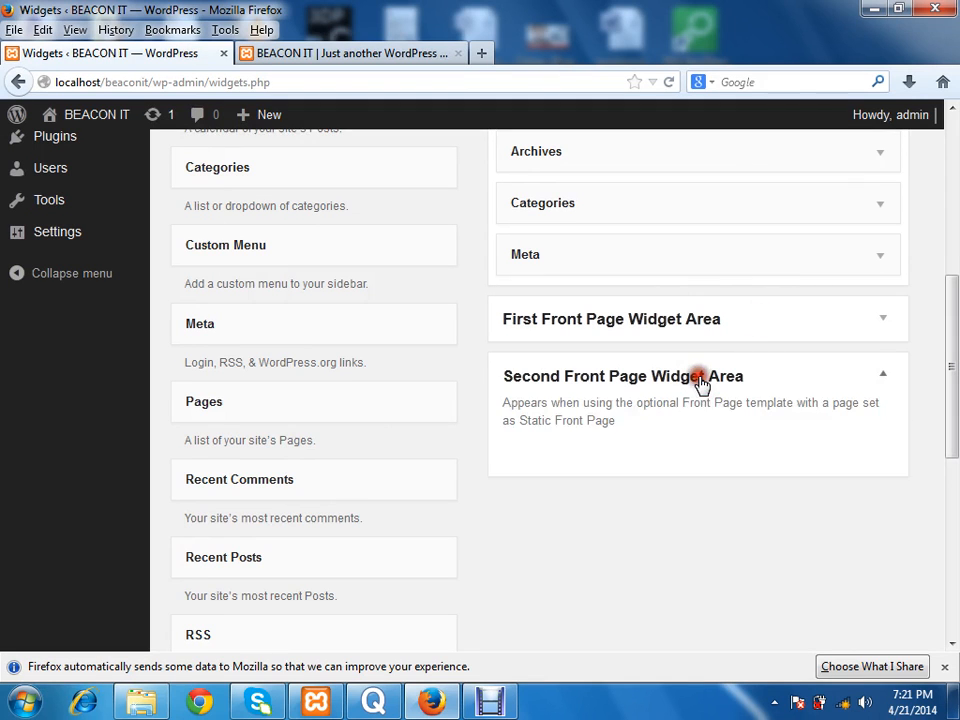
pyautogui.click(870, 401)
# Step: Remove the Search, Recent Posts, Recent Comments, Archives and Meta widgets from the Main Sidebar, keeping only Categories
pyautogui.moveTo(952, 342); pyautogui.dragTo(955, 247)
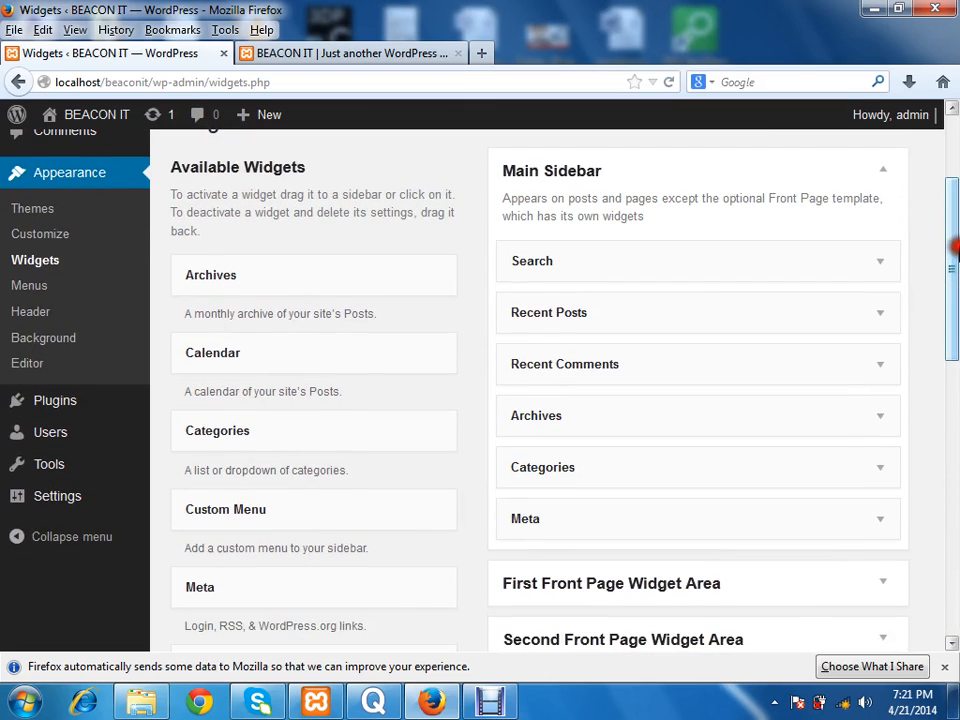
pyautogui.moveTo(542, 264); pyautogui.dragTo(326, 302)
pyautogui.moveTo(596, 268); pyautogui.dragTo(326, 265)
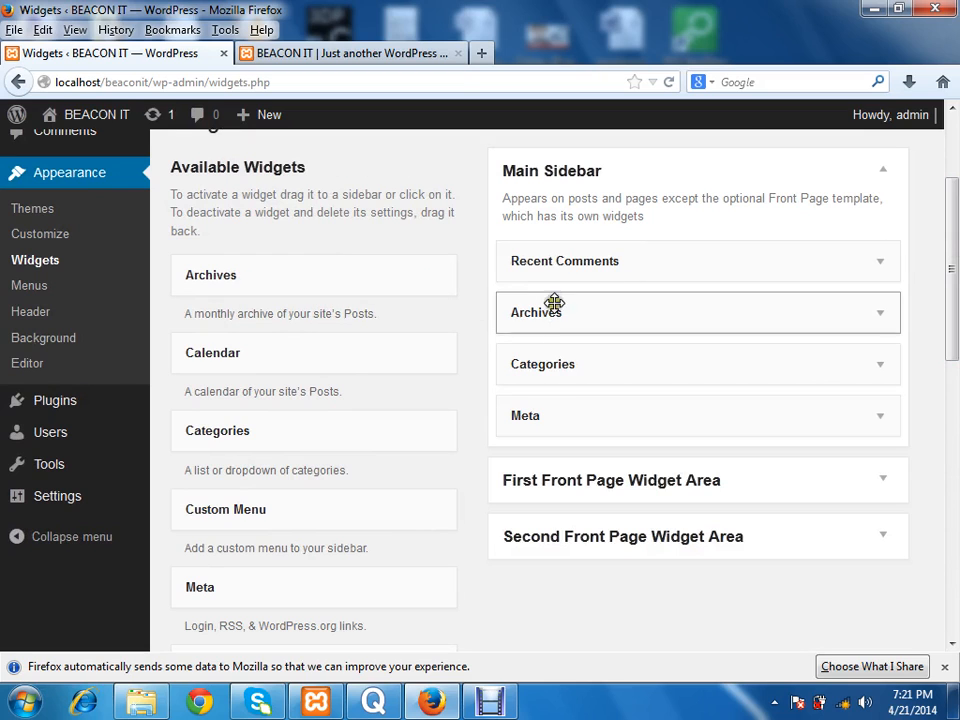
pyautogui.moveTo(521, 274); pyautogui.dragTo(362, 268)
pyautogui.moveTo(550, 293); pyautogui.dragTo(401, 266)
pyautogui.moveTo(534, 330); pyautogui.dragTo(380, 313)
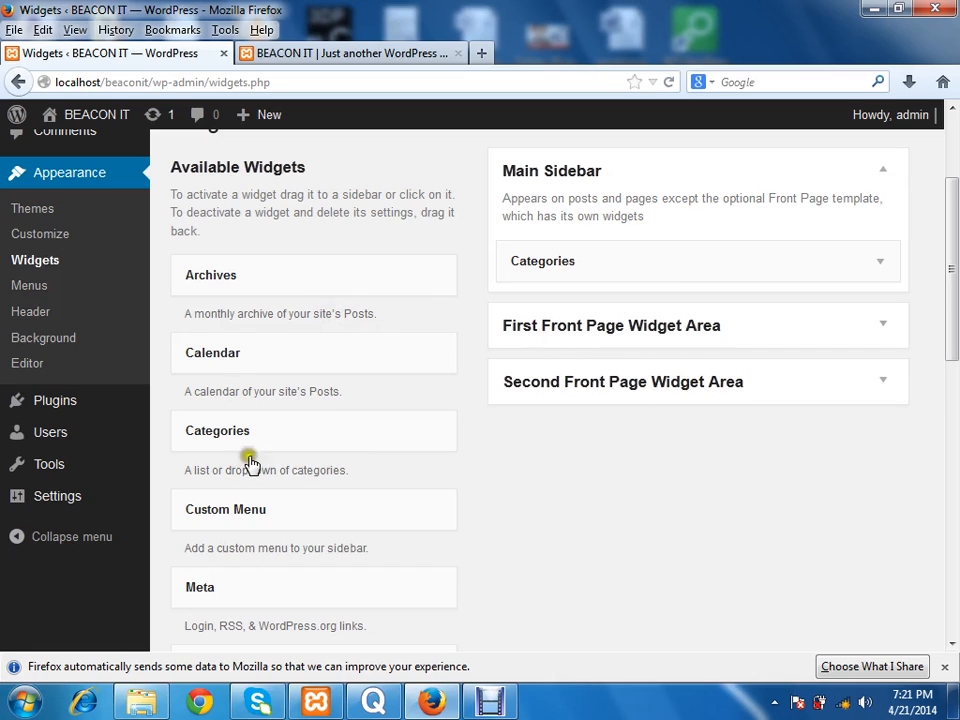
# Step: Add a Pages widget below Categories in the Main Sidebar, save it, and check the sidebar on the reloaded home page
pyautogui.scroll(-5, 900, 420)
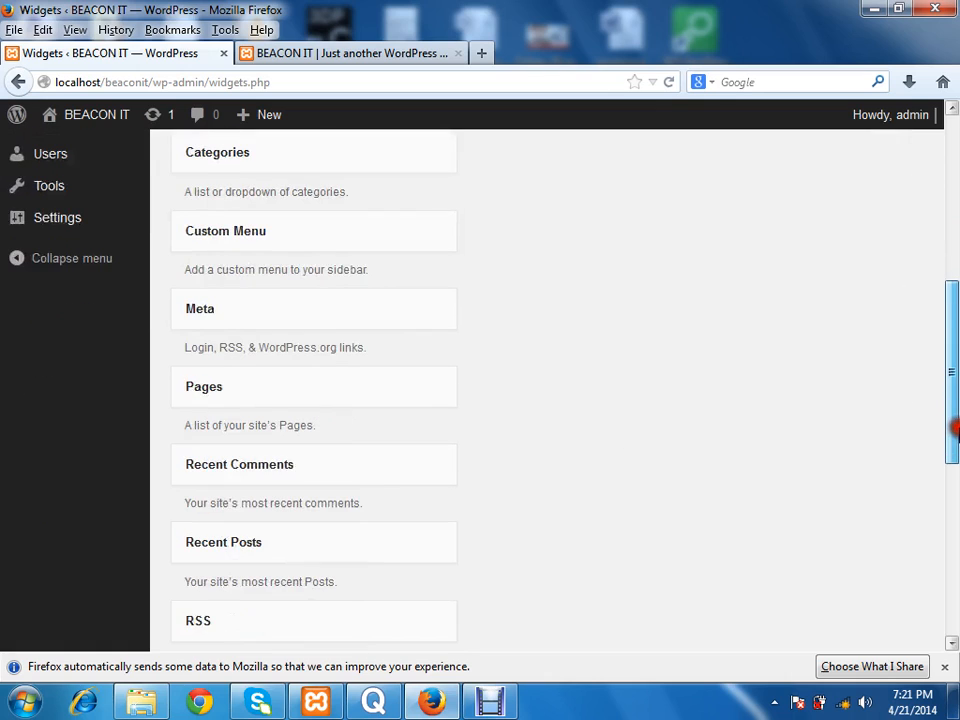
pyautogui.moveTo(379, 394); pyautogui.dragTo(702, 293)
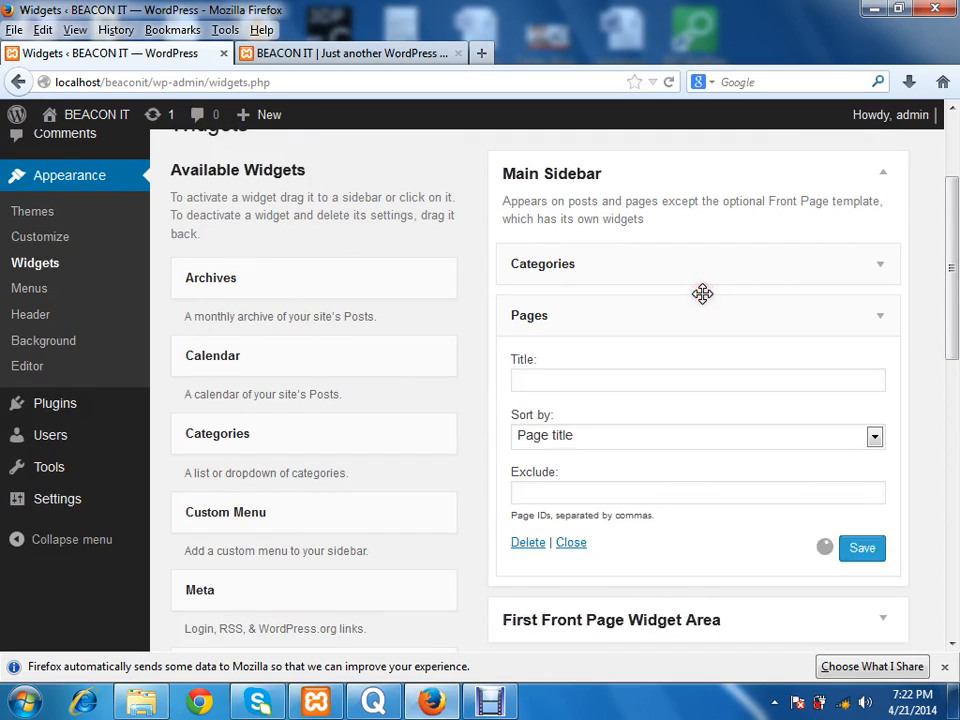
pyautogui.click(866, 552)
pyautogui.click(590, 377)
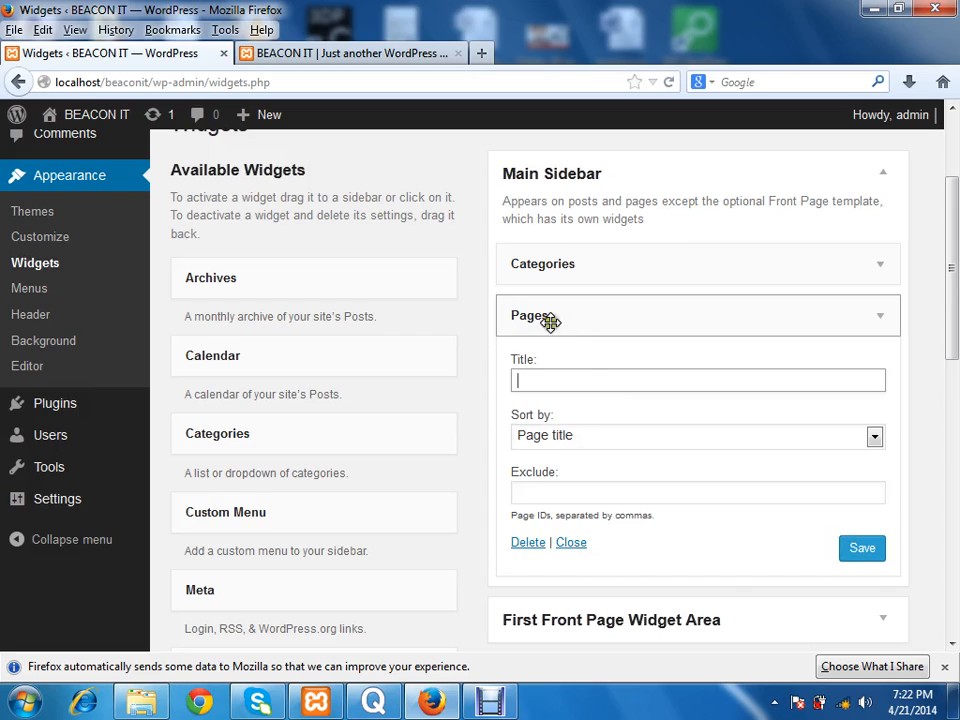
pyautogui.click(564, 374)
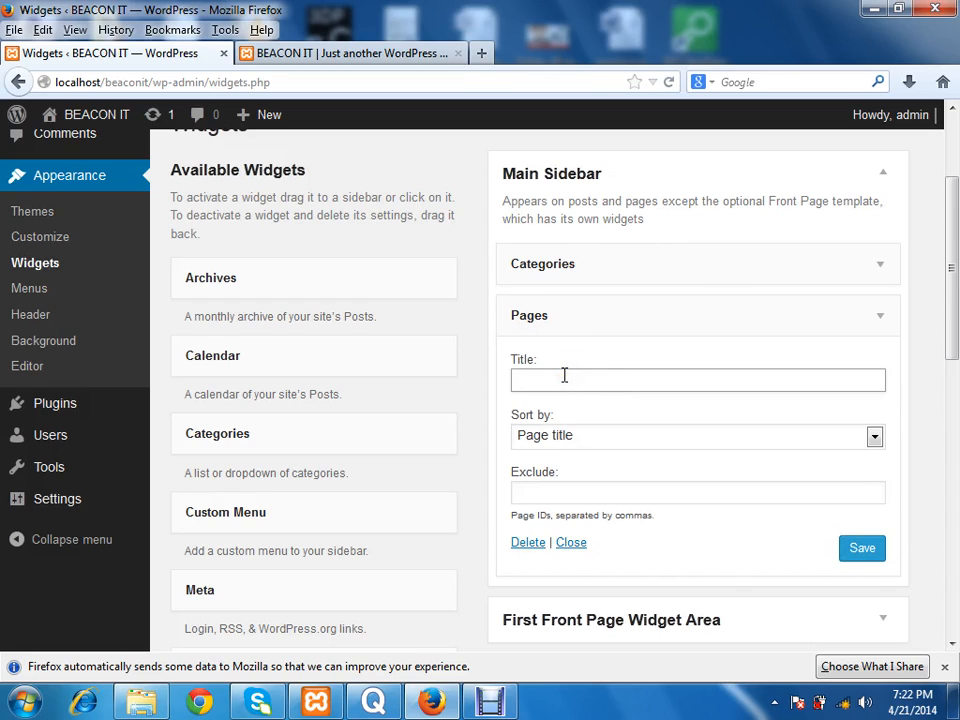
pyautogui.click(321, 53)
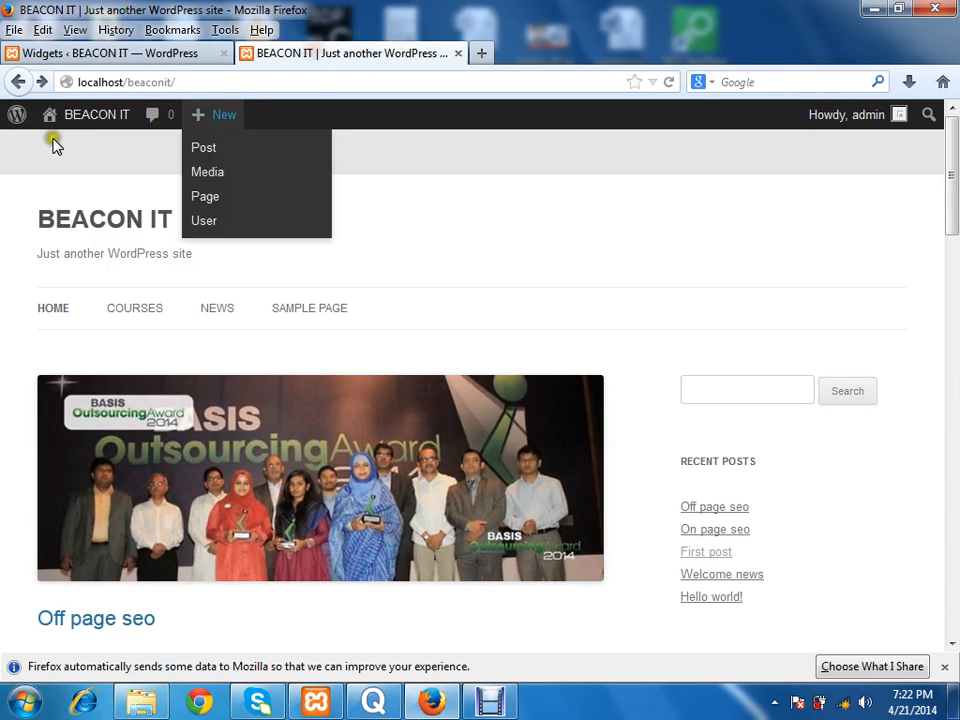
pyautogui.click(668, 82)
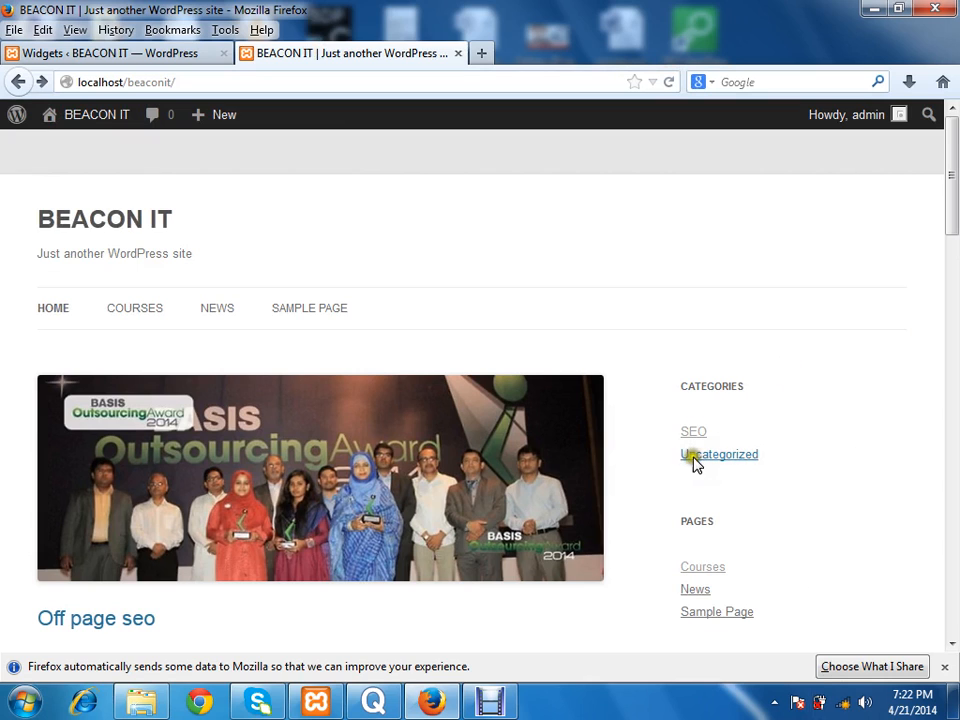
# Step: Look over the home page's Categories and Pages sidebar lists, view the Courses page, and return to the home page
pyautogui.scroll(-4, 700, 450)
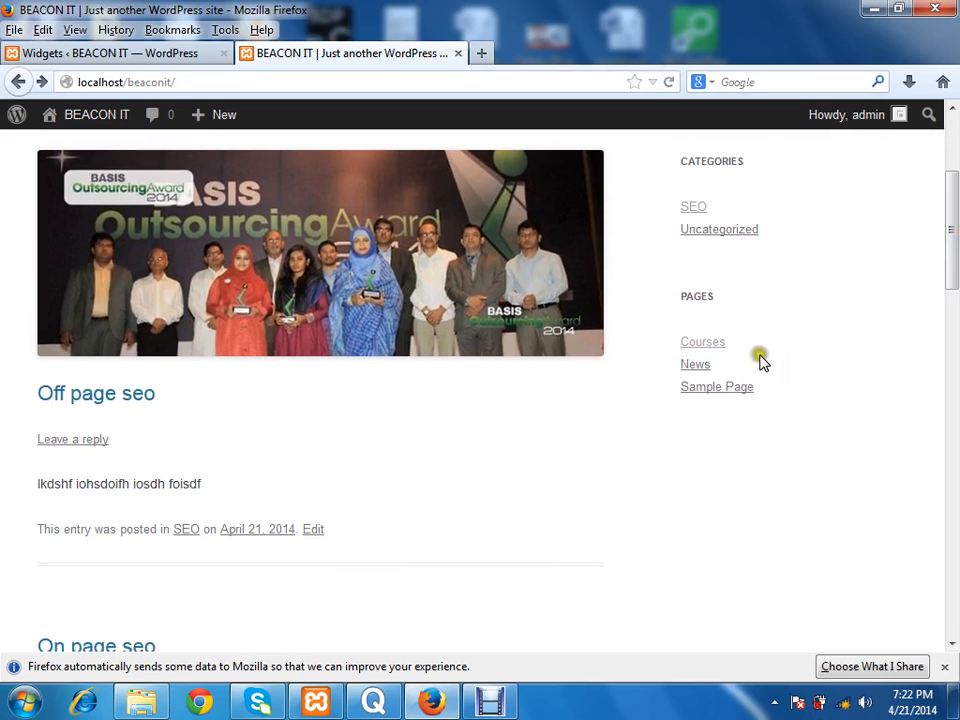
pyautogui.moveTo(953, 236); pyautogui.dragTo(953, 202)
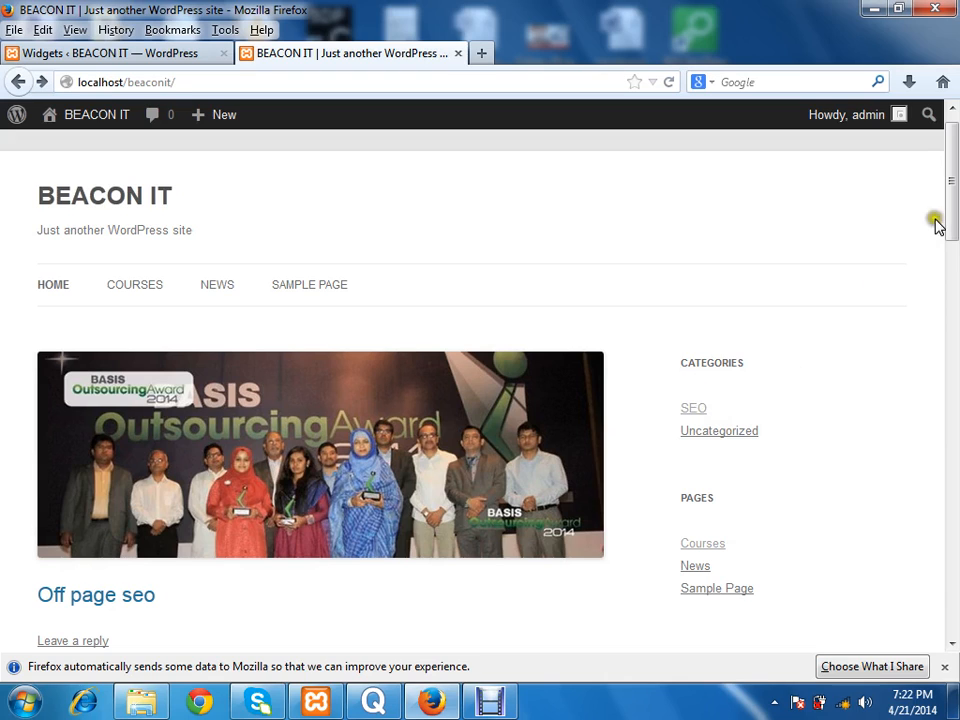
pyautogui.moveTo(954, 203); pyautogui.dragTo(954, 194)
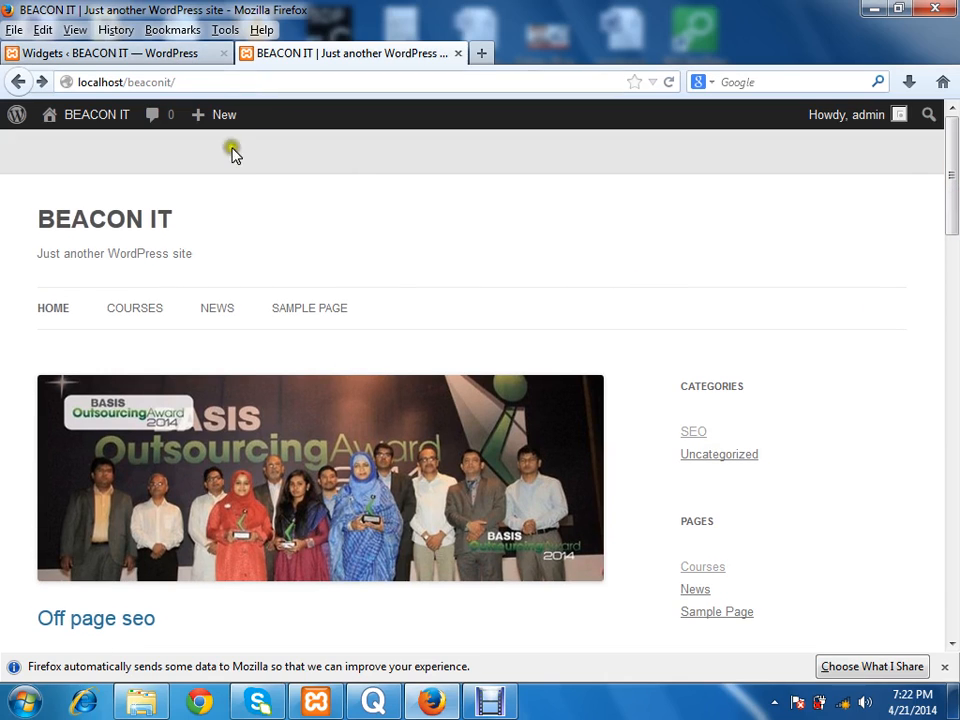
pyautogui.click(137, 318)
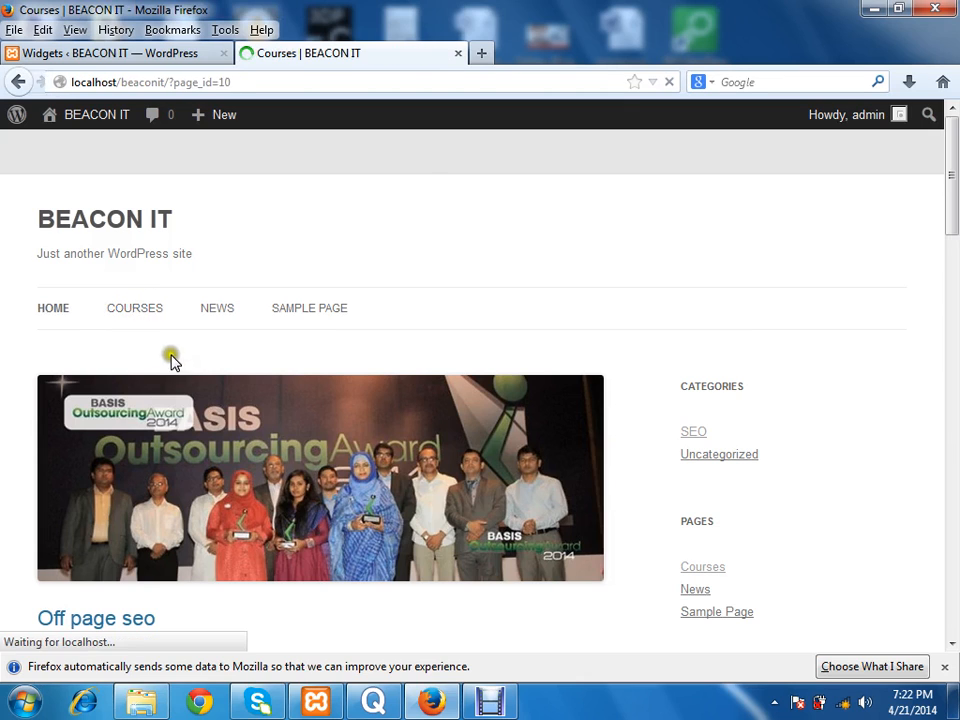
pyautogui.click(101, 230)
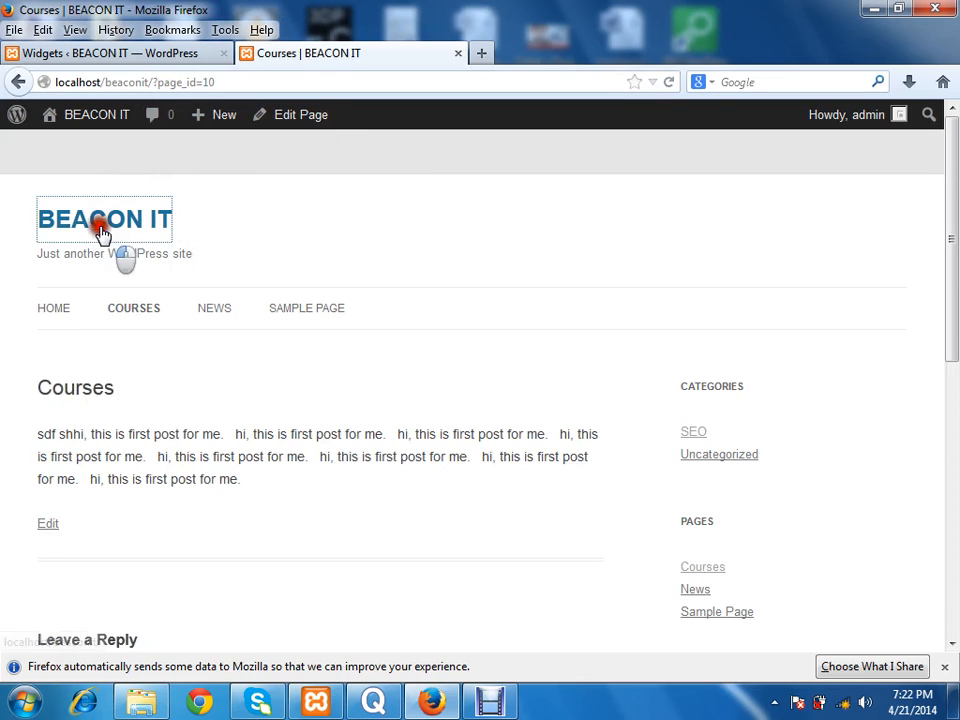
# Step: Start a new page in the site's admin area with the title "Web" and the body text "sdf sdf"
pyautogui.click(111, 52)
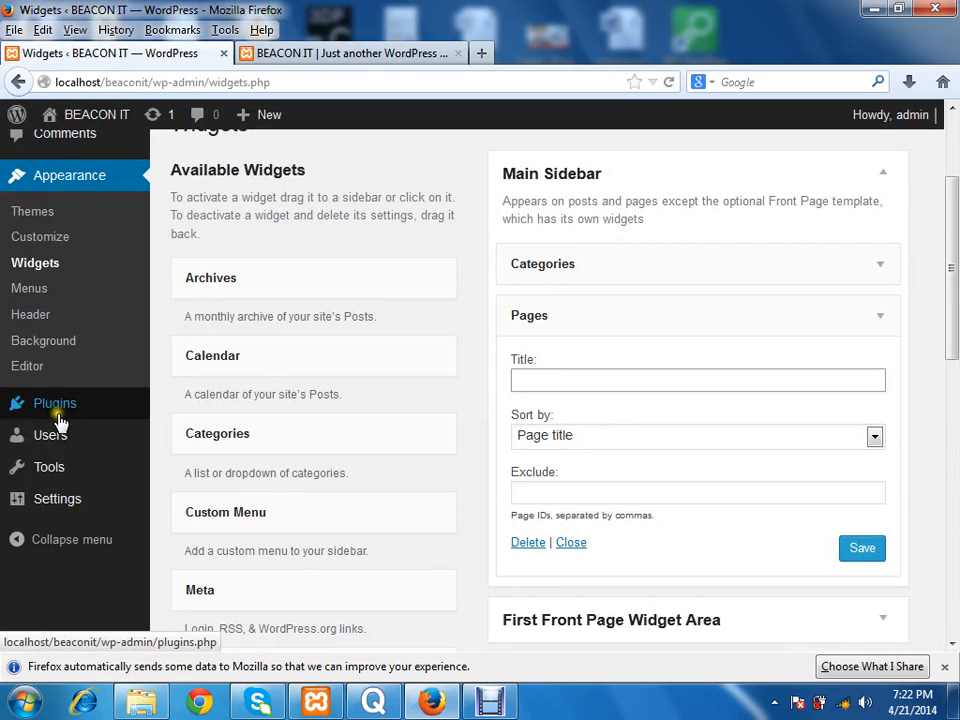
pyautogui.moveTo(945, 290); pyautogui.dragTo(945, 228)
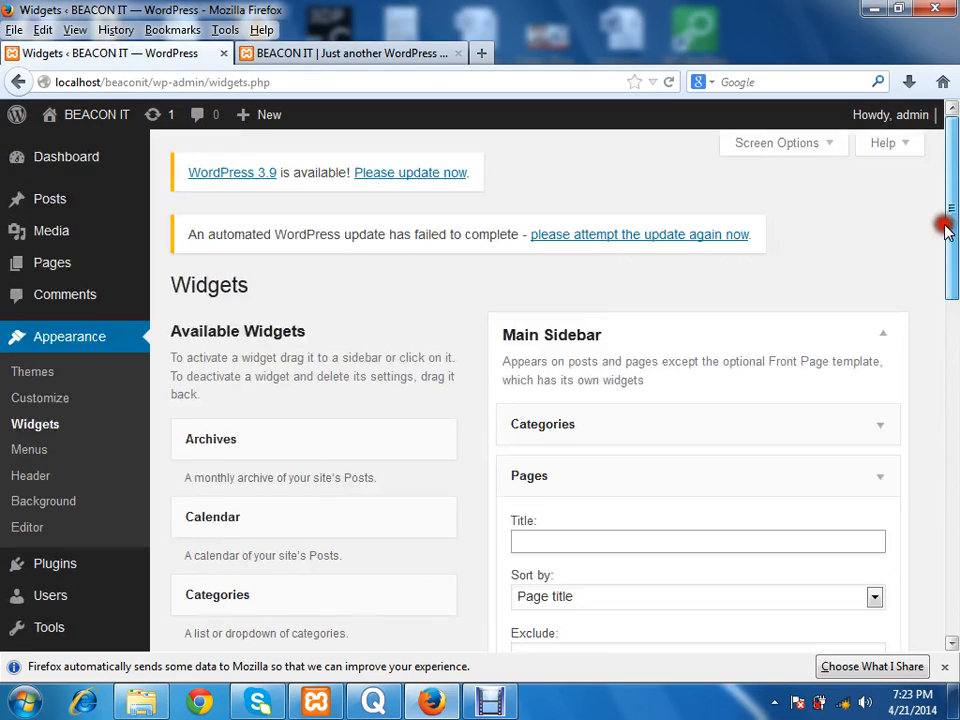
pyautogui.moveTo(68, 268)
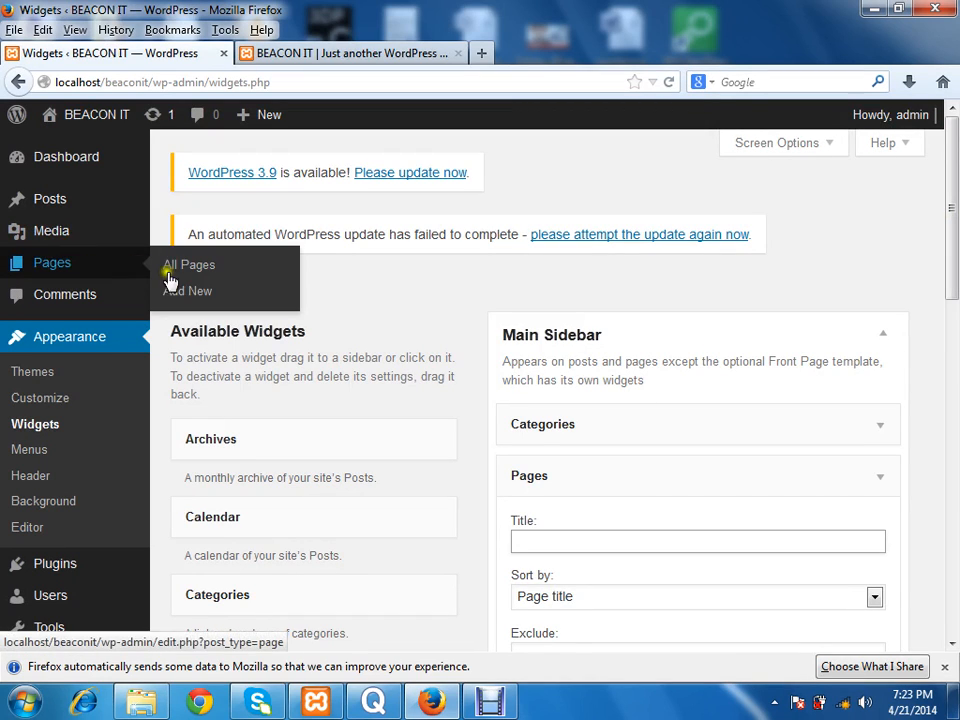
pyautogui.click(203, 300)
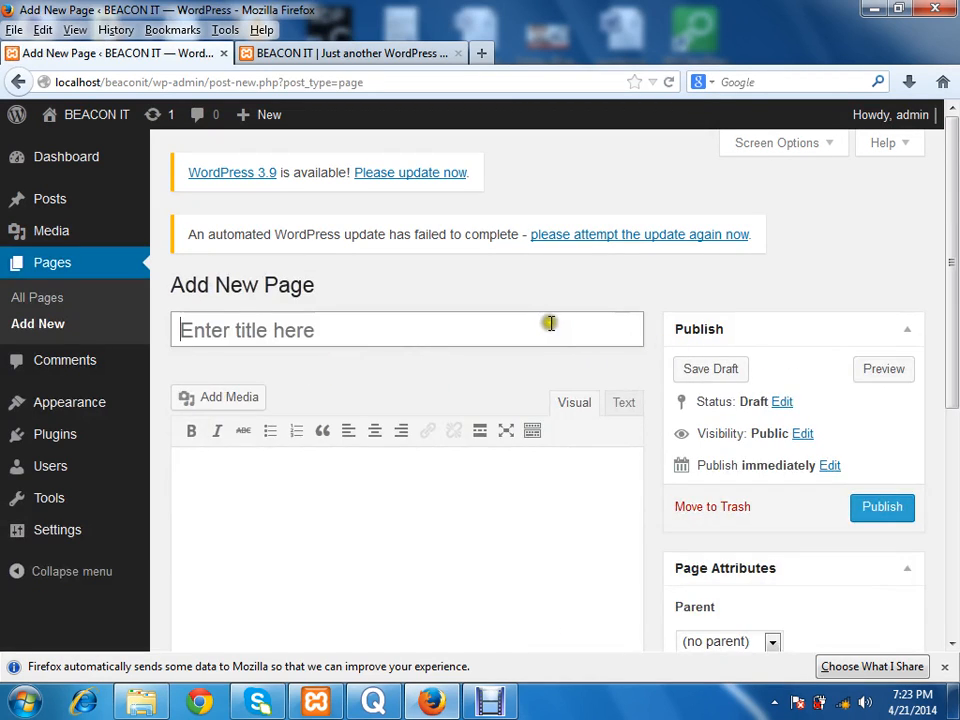
pyautogui.moveTo(950, 284)
pyautogui.mouseDown()
pyautogui.moveTo(950, 378)
pyautogui.moveTo(952, 284)
pyautogui.mouseUp()
pyautogui.click(476, 325)
pyautogui.write('Web')
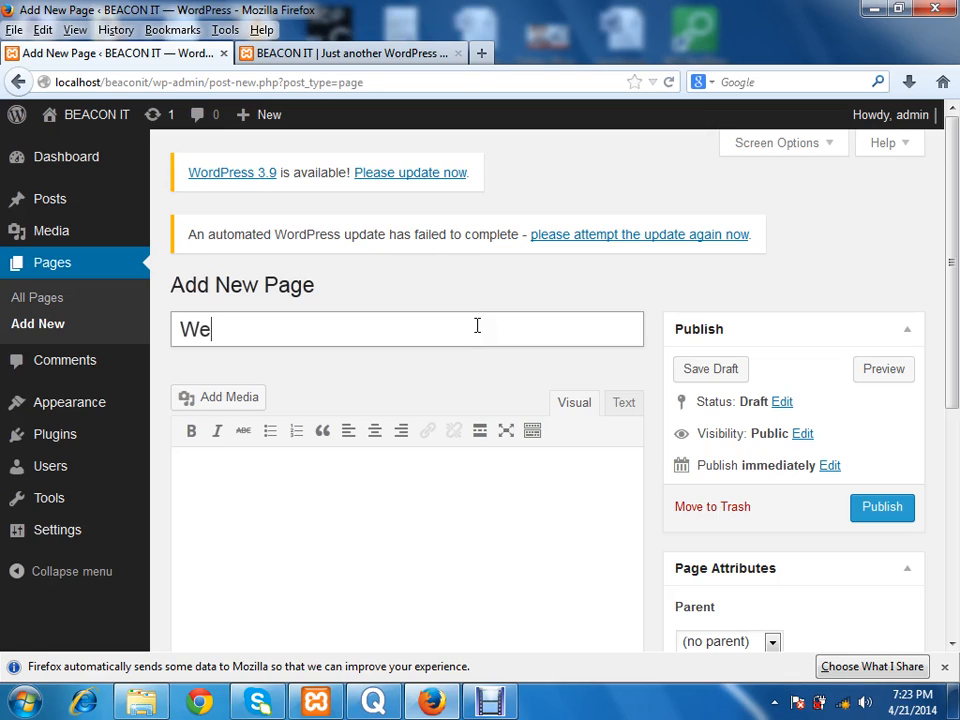
pyautogui.press('BackSpace')
pyautogui.press('BackSpace')
pyautogui.click(420, 620)
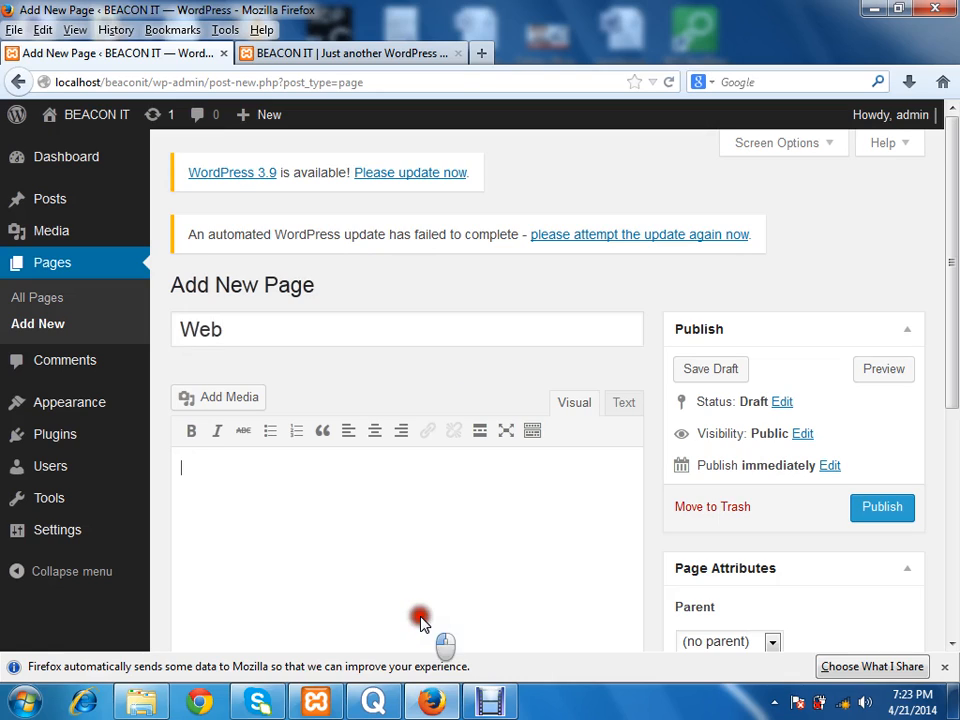
pyautogui.write('sdf sdf')
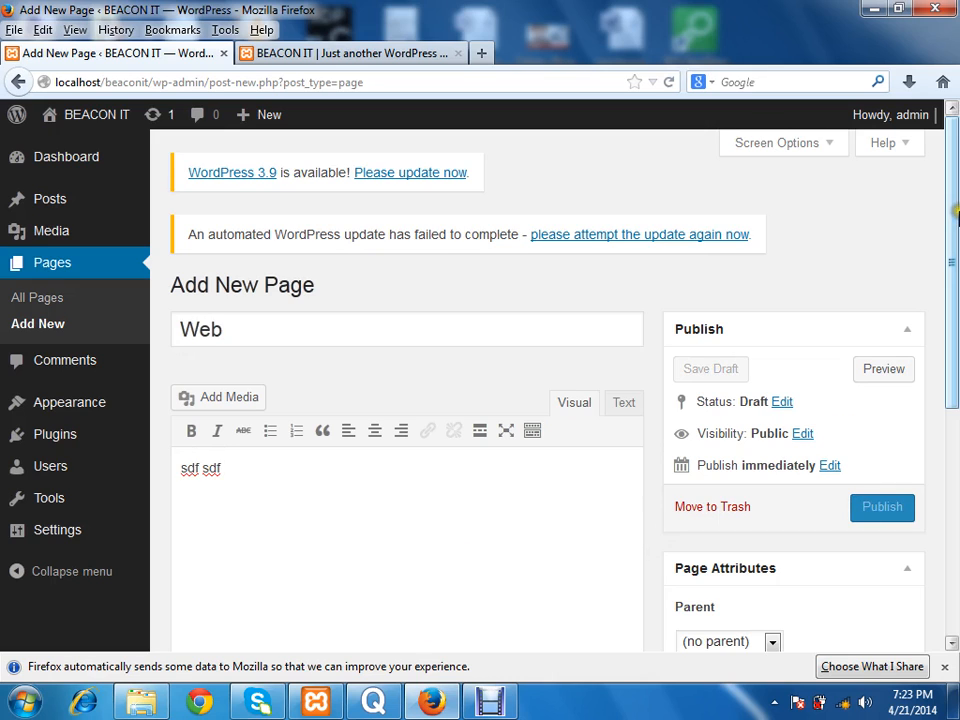
# Step: Set Courses as the parent of the Web page and publish it
pyautogui.moveTo(955, 235); pyautogui.dragTo(955, 372)
pyautogui.click(765, 392)
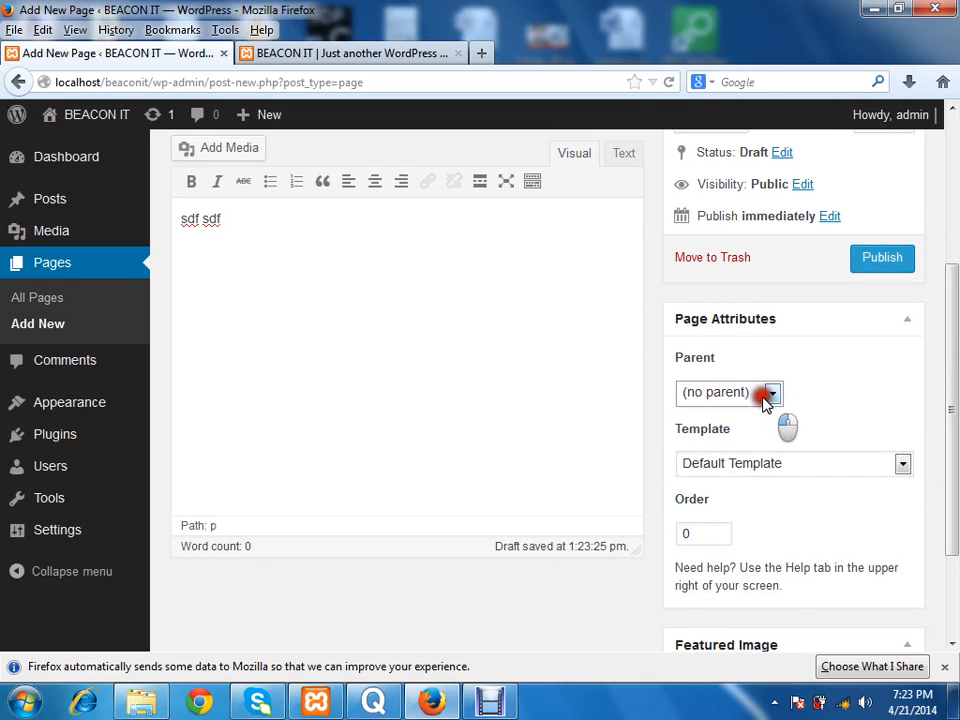
pyautogui.click(705, 432)
pyautogui.click(882, 262)
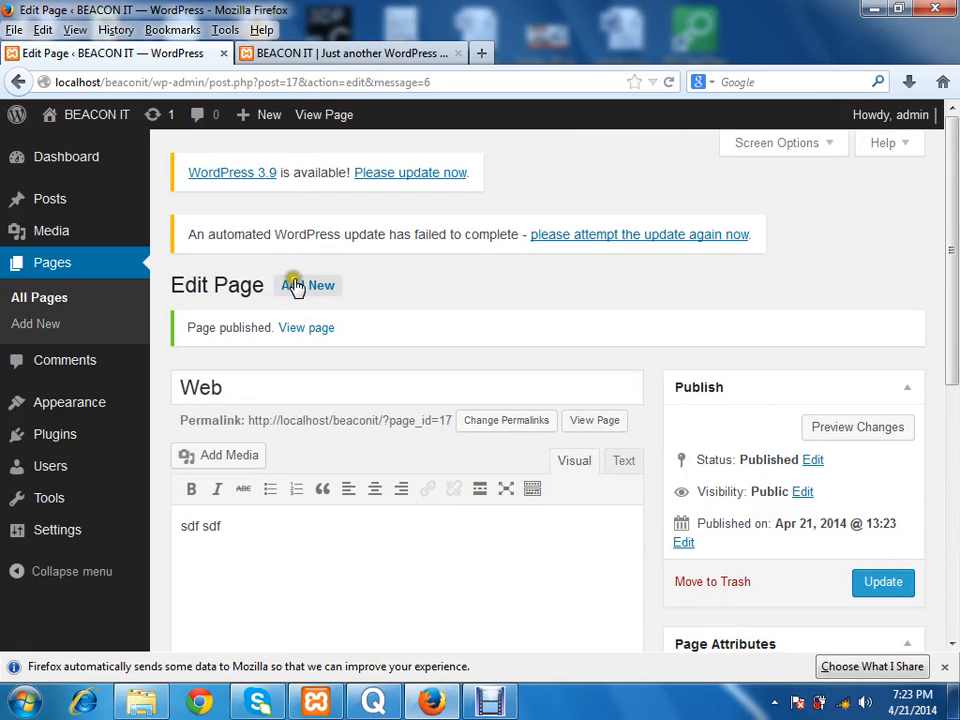
# Step: Start another new page with the title "SEO" and the body text "dfg dfg df"
pyautogui.click(300, 287)
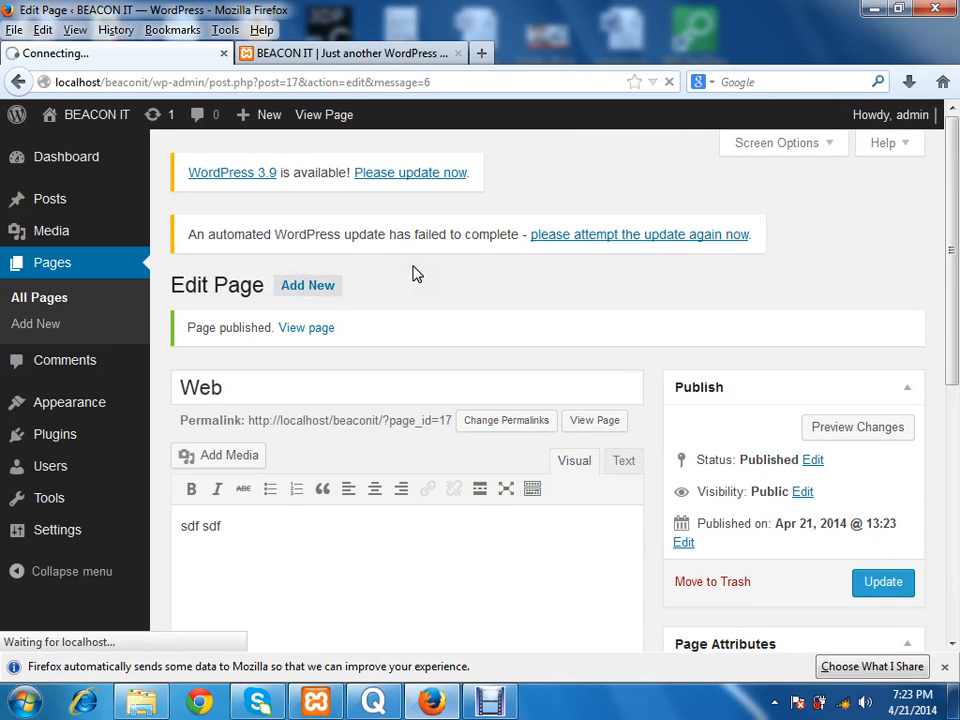
pyautogui.click(392, 281)
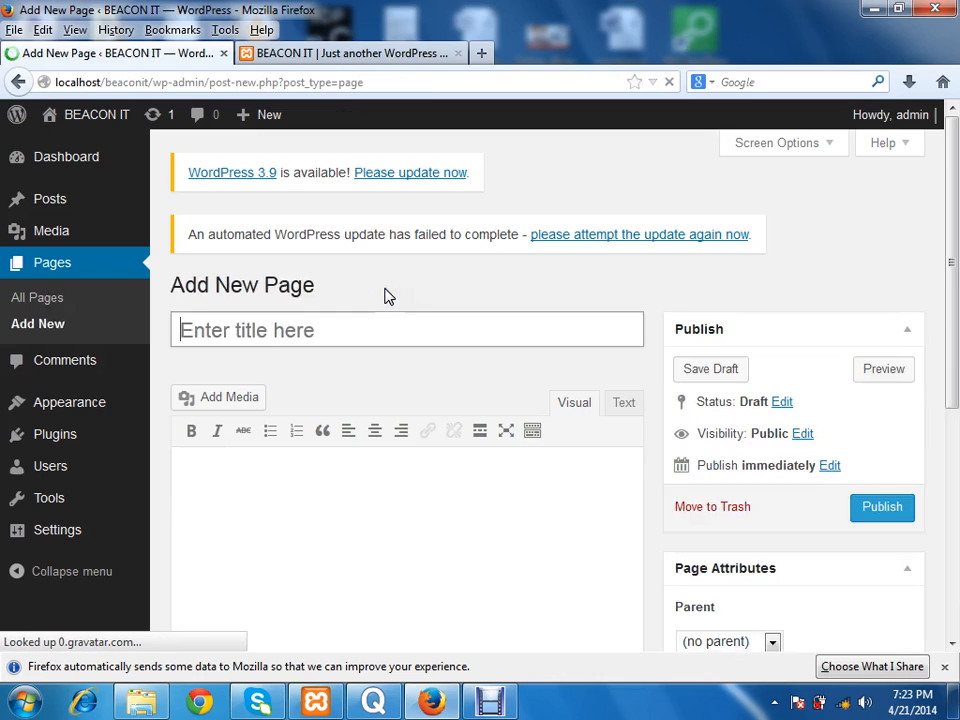
pyautogui.click(350, 336)
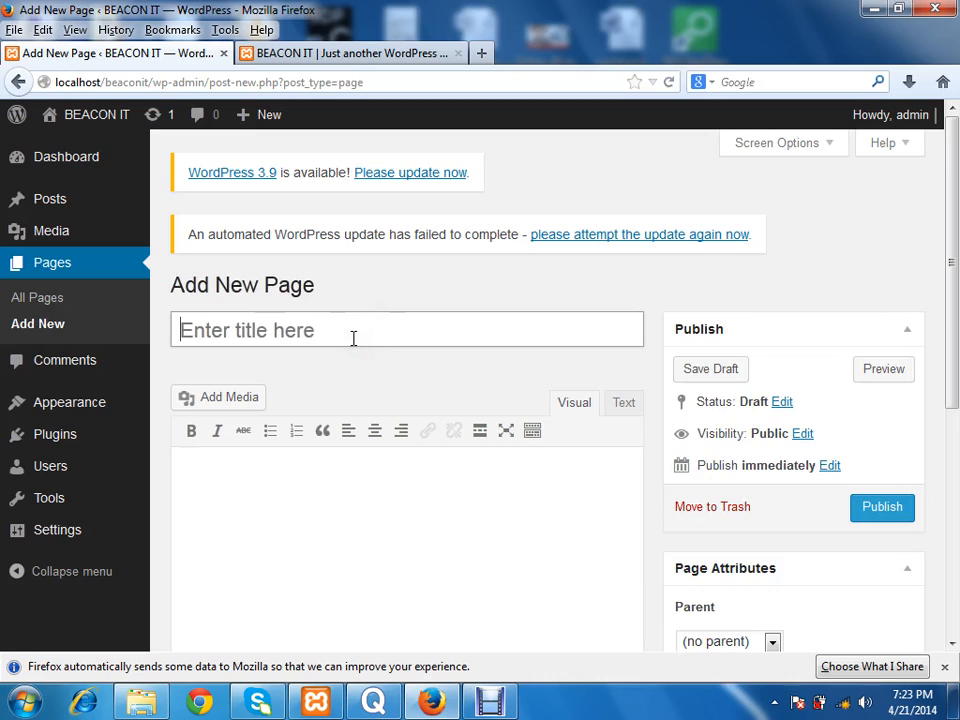
pyautogui.write('SEO')
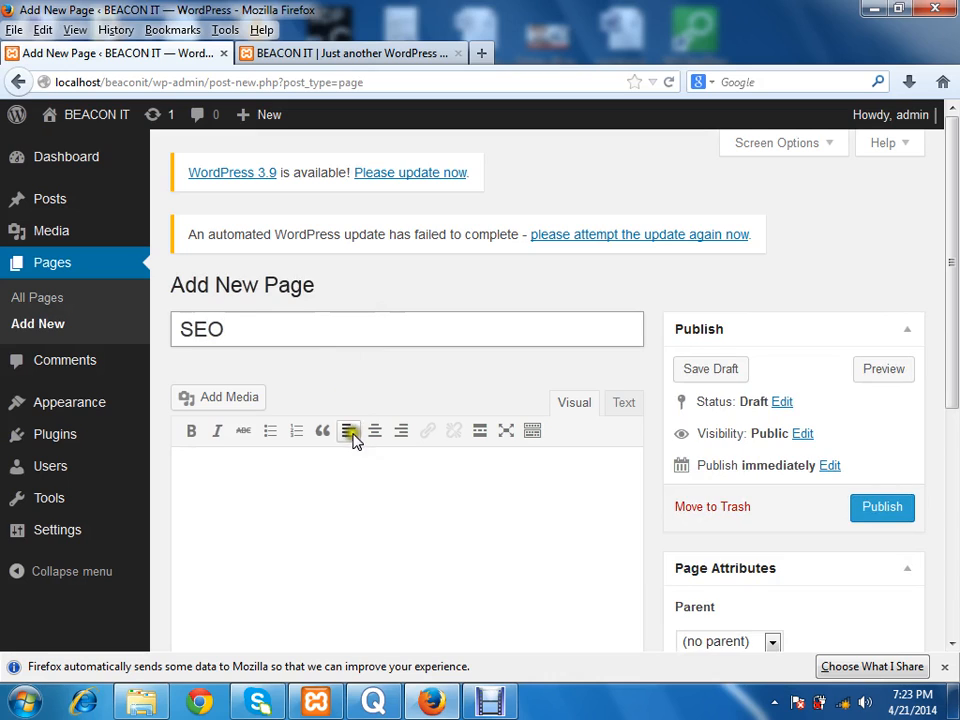
pyautogui.click(357, 485)
pyautogui.write('dfg dfg df')
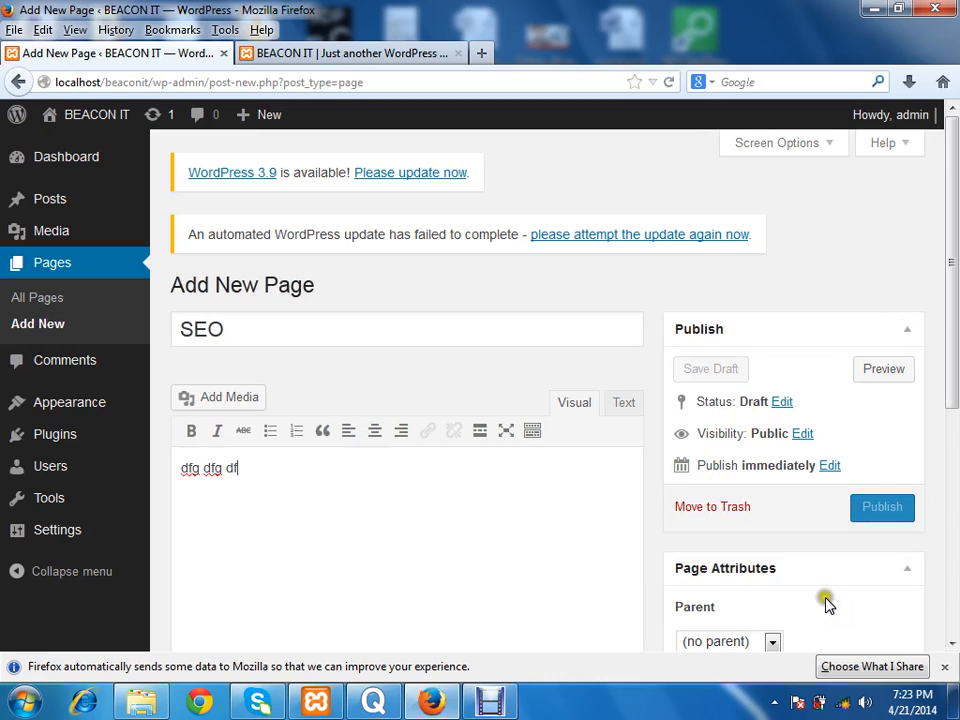
# Step: Make the SEO page a child of Courses and publish it
pyautogui.click(745, 645)
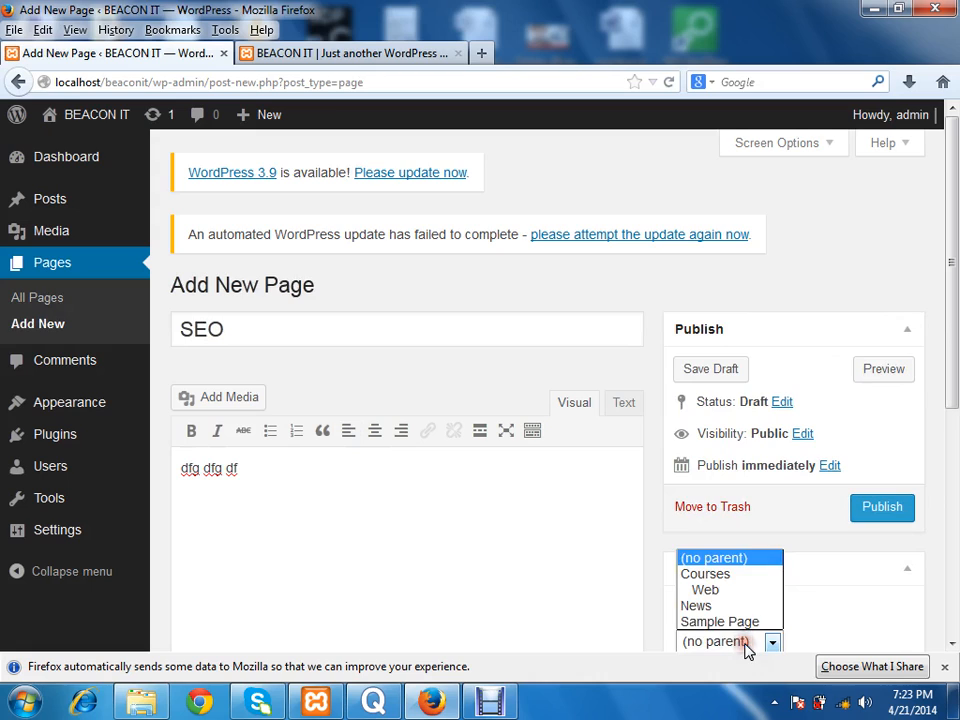
pyautogui.click(718, 574)
pyautogui.click(884, 508)
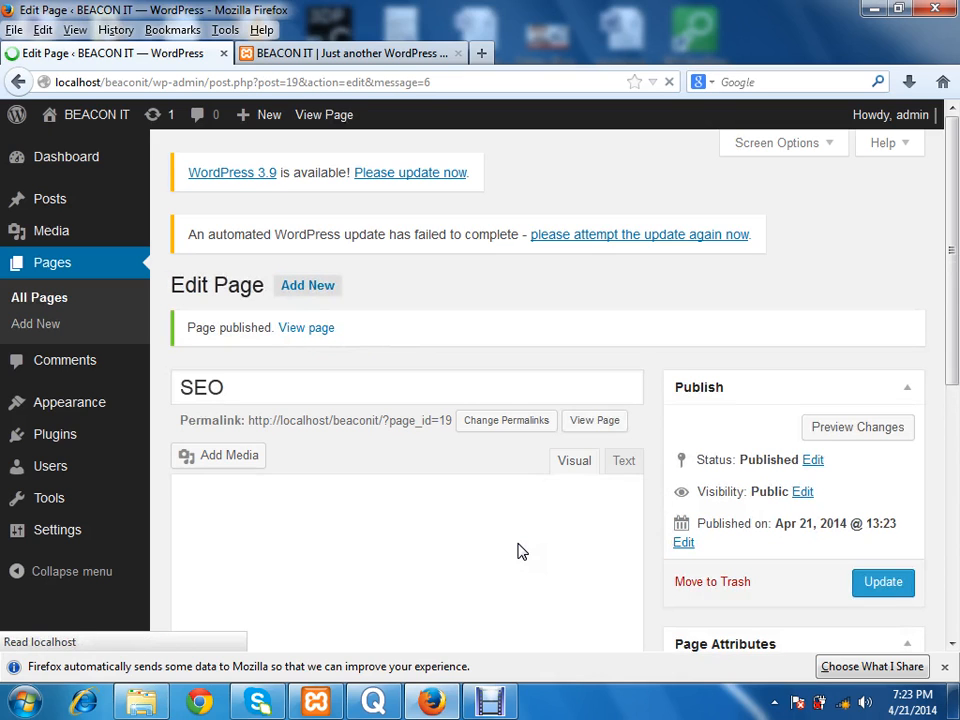
# Step: Reload the live home page and check the submenu under Courses in the navigation bar
pyautogui.click(381, 53)
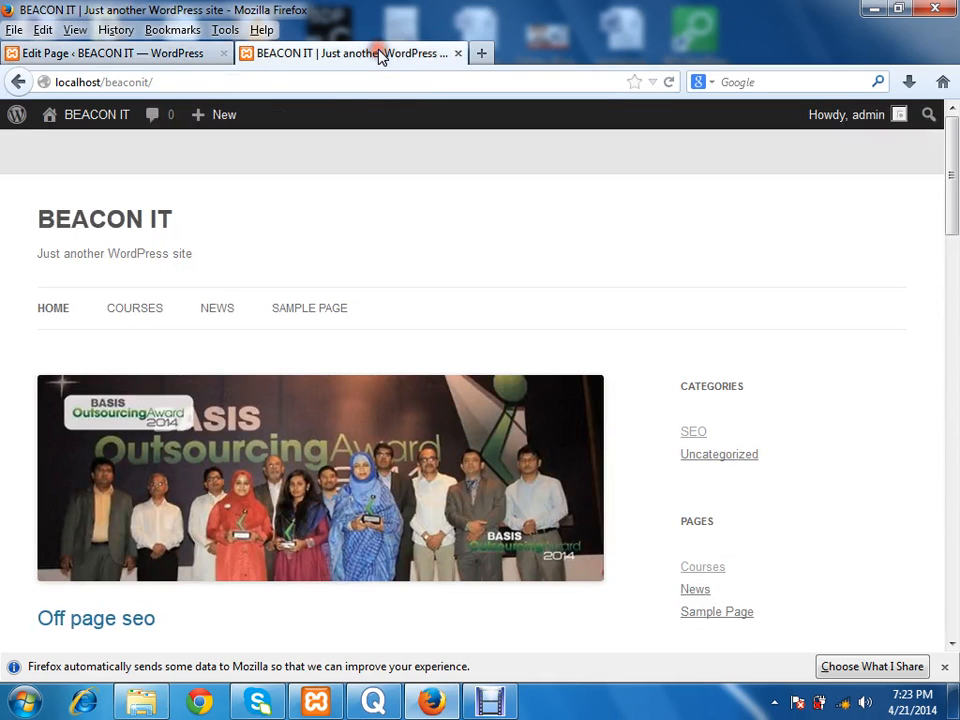
pyautogui.click(670, 82)
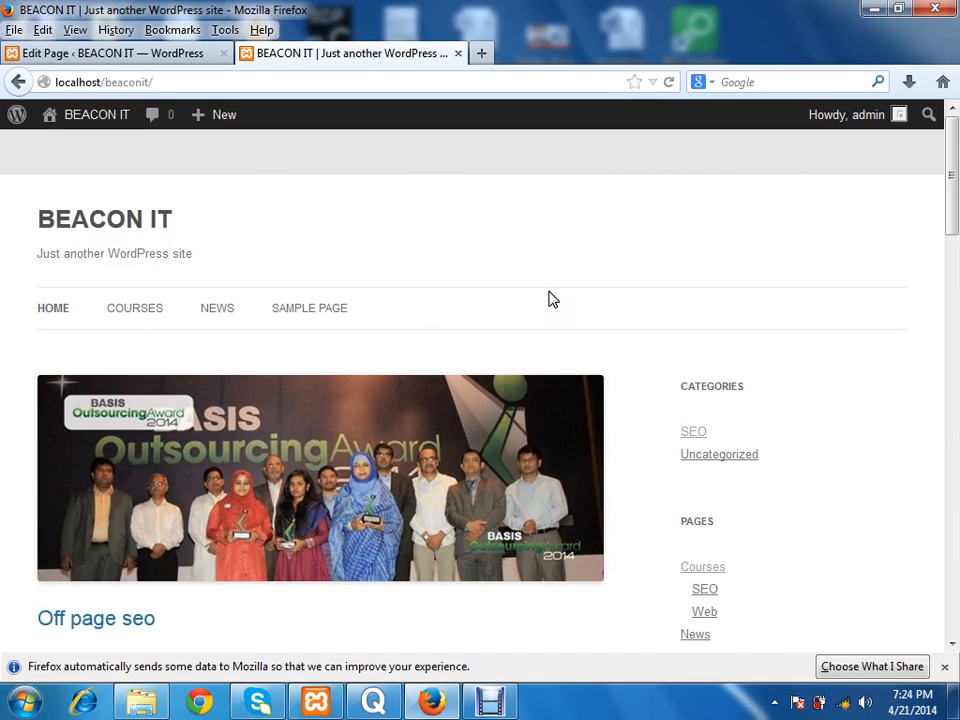
pyautogui.moveTo(152, 306)
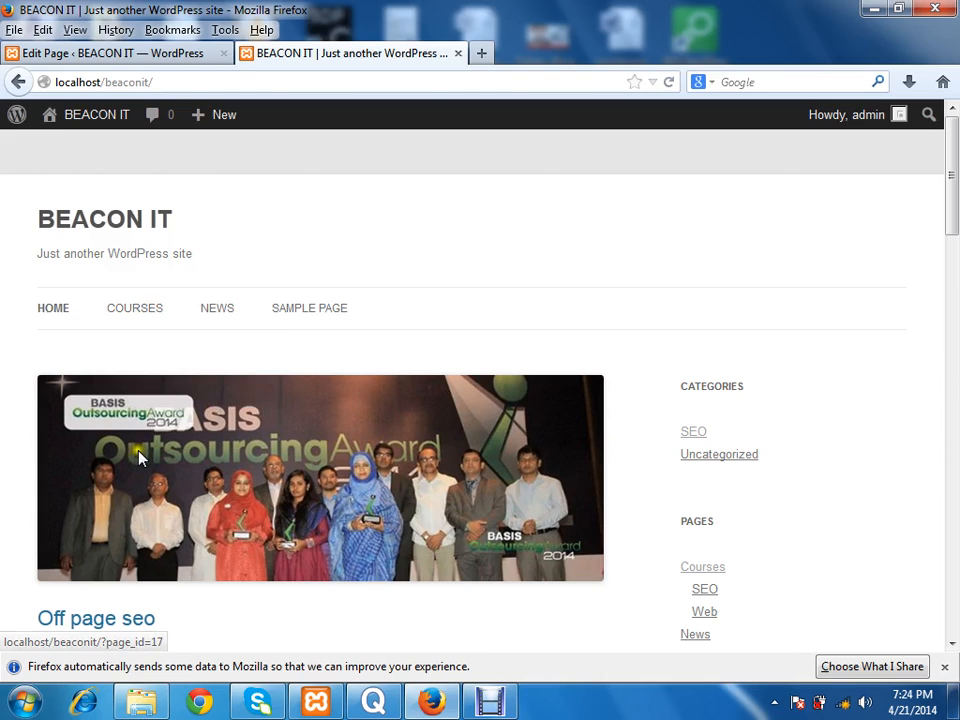
pyautogui.click(153, 342)
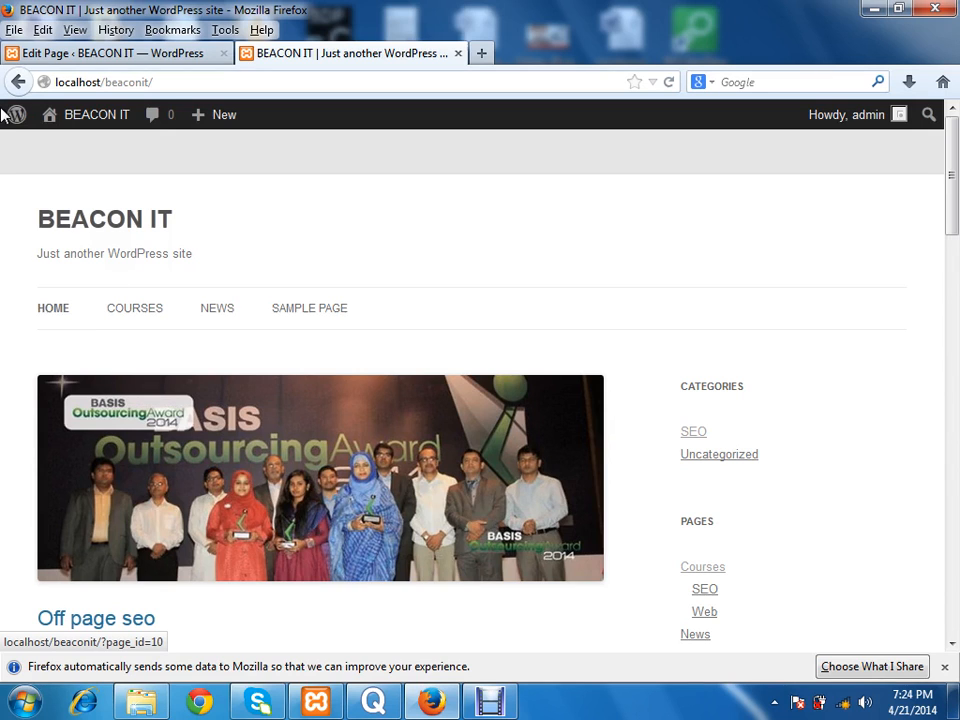
# Step: Create the navigation menu "Menu 1" from the default page structure in the admin Menus settings, and view the live home page
pyautogui.click(103, 55)
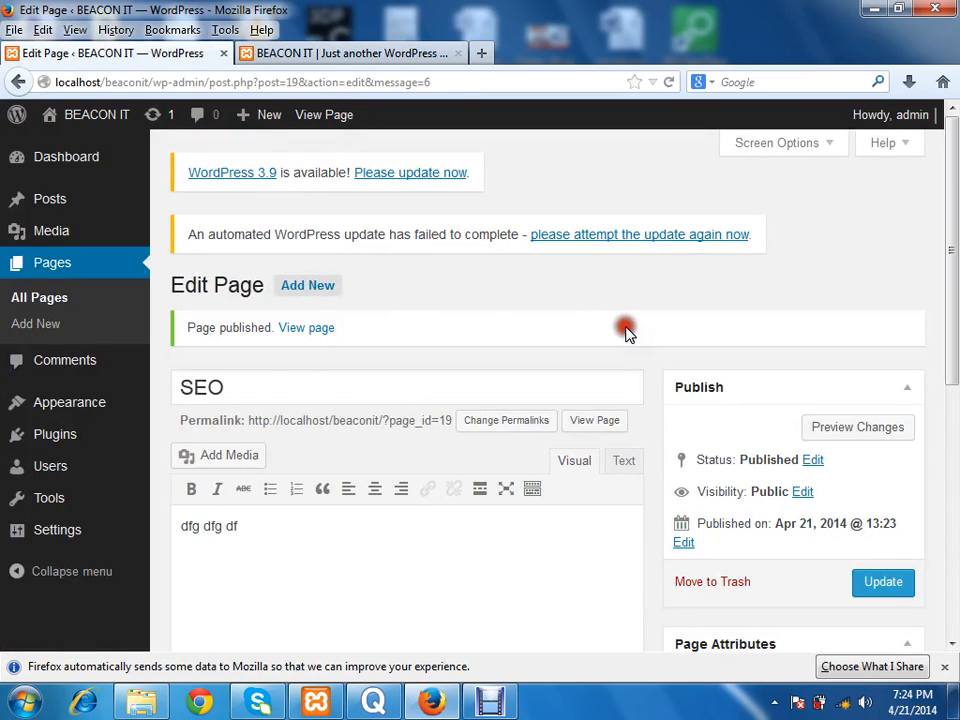
pyautogui.moveTo(951, 262); pyautogui.dragTo(952, 317)
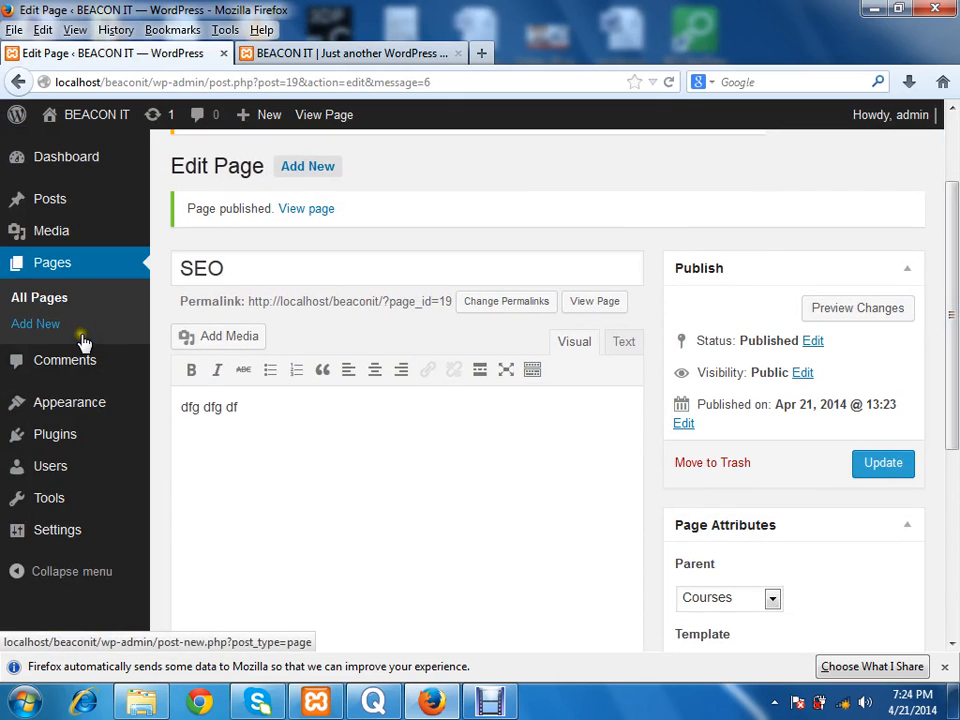
pyautogui.moveTo(87, 413)
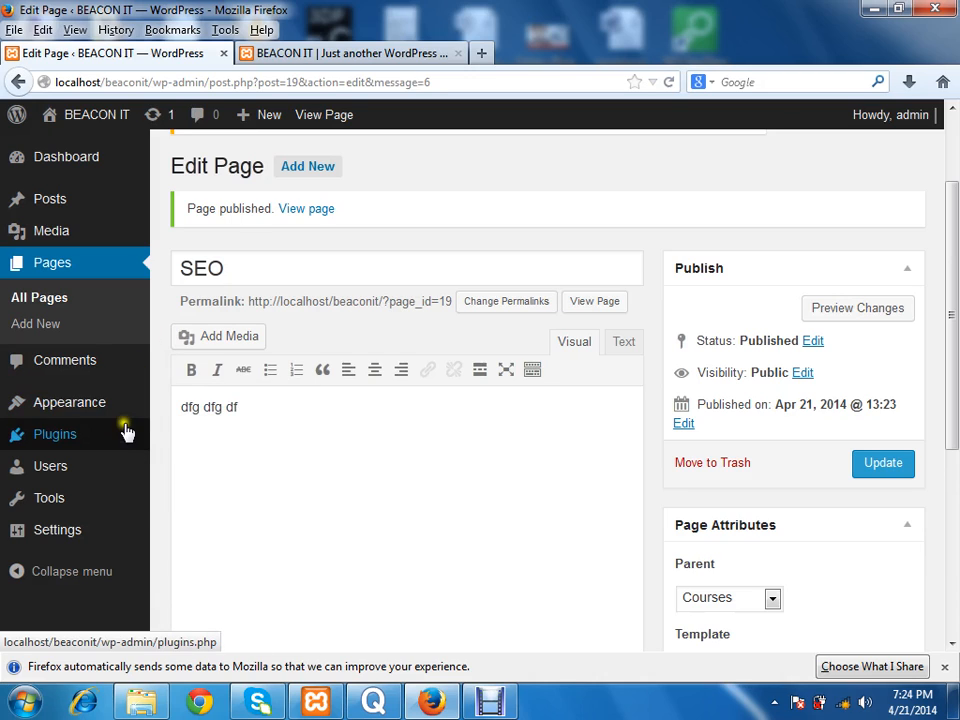
pyautogui.click(189, 487)
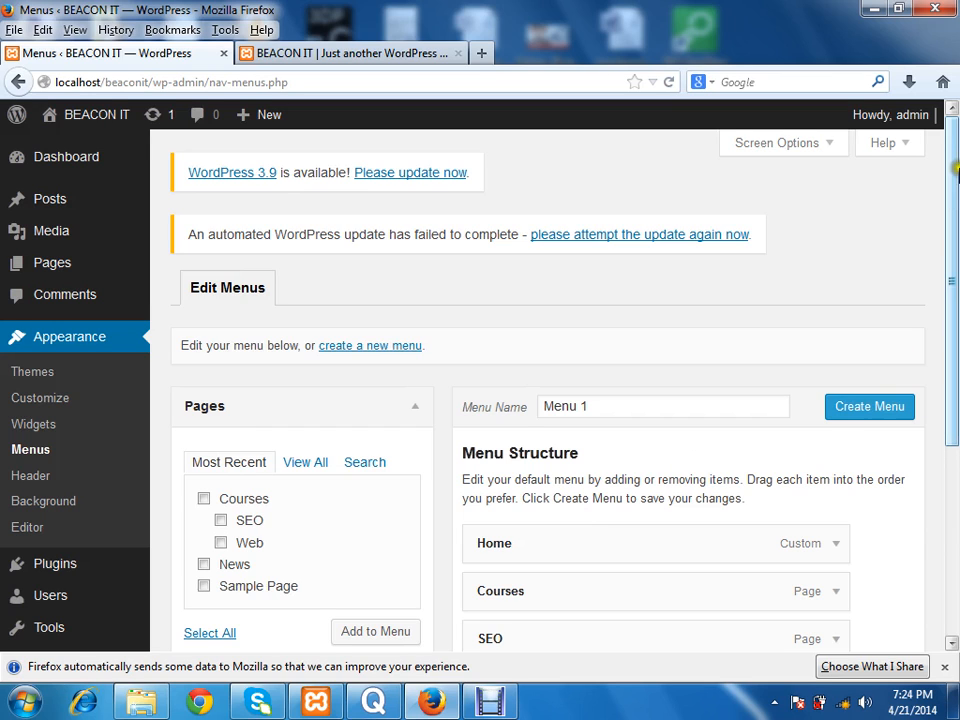
pyautogui.moveTo(957, 201); pyautogui.dragTo(938, 261)
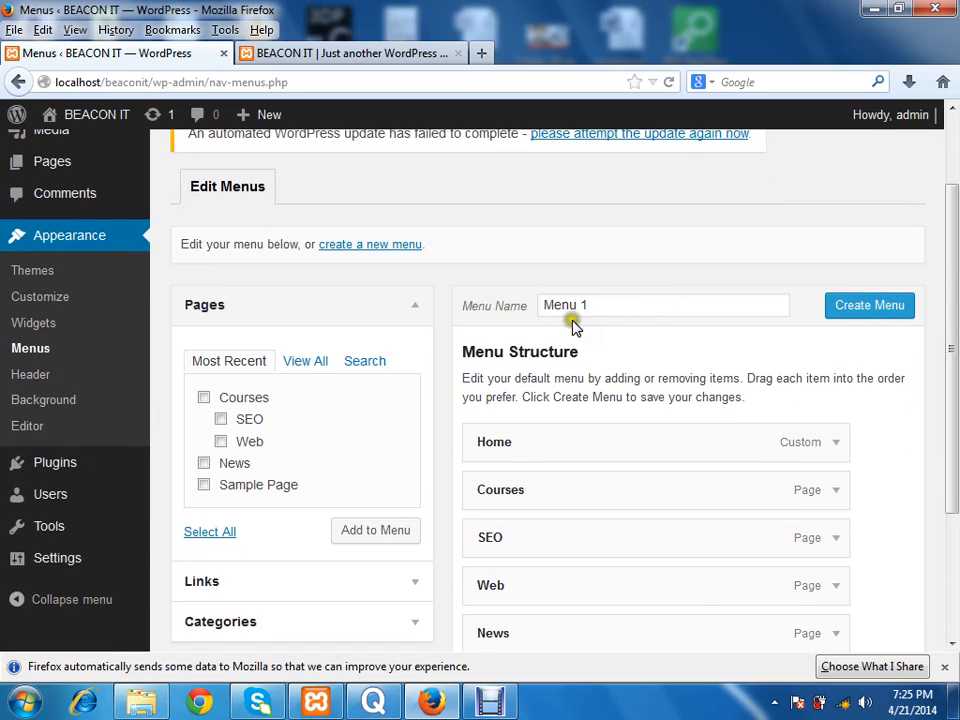
pyautogui.click(629, 300)
pyautogui.click(858, 312)
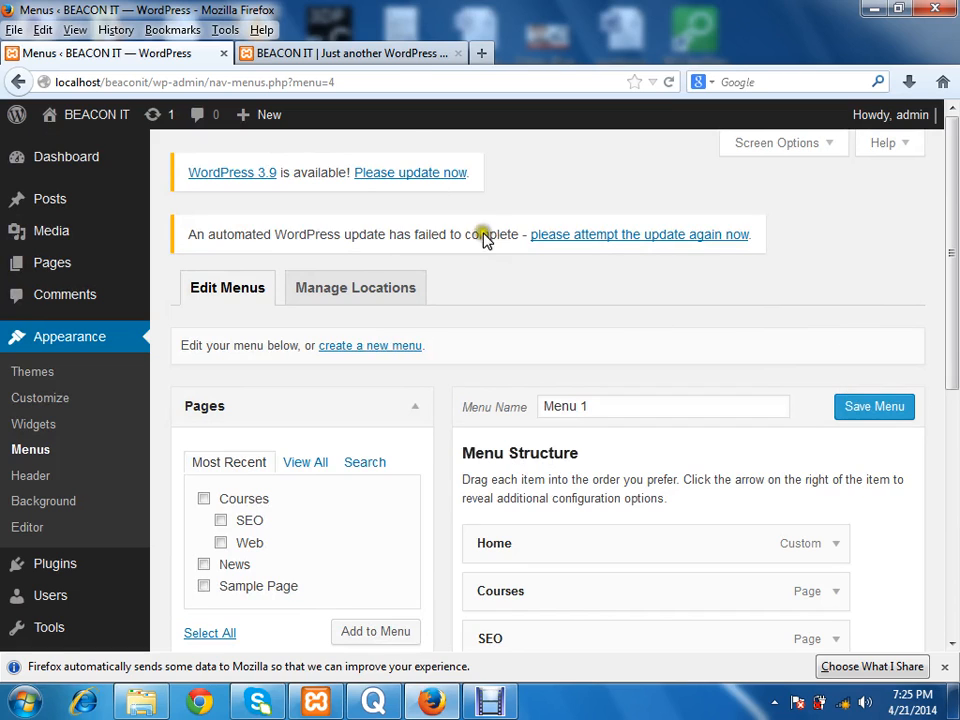
pyautogui.click(392, 55)
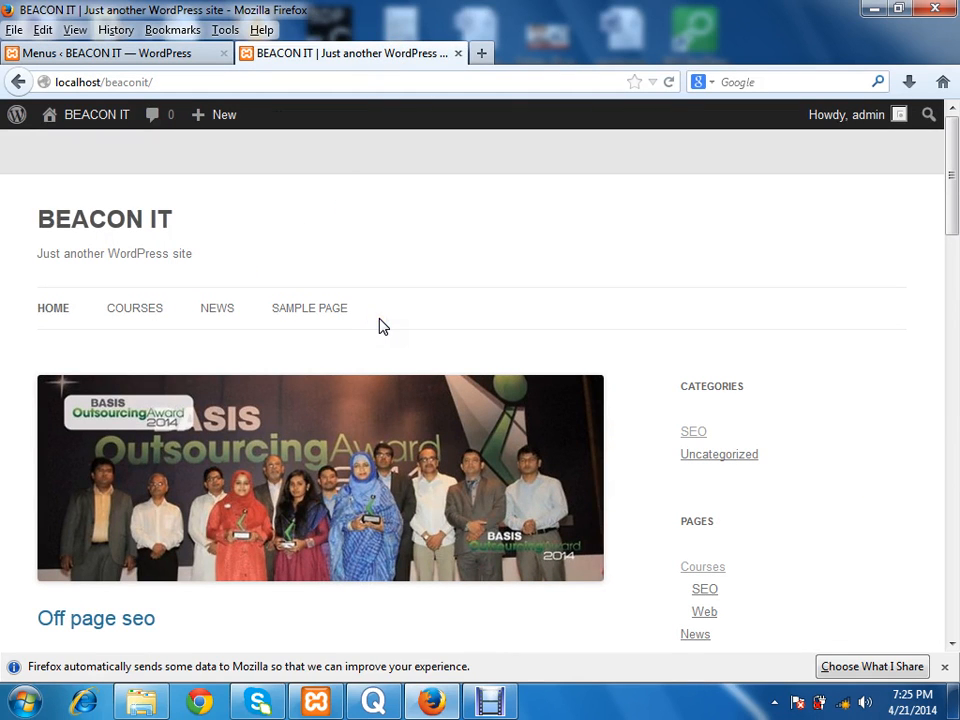
# Step: Return to the admin Menus settings, rename the menu as "Top Menu" and save it
pyautogui.click(118, 57)
pyautogui.click(658, 412)
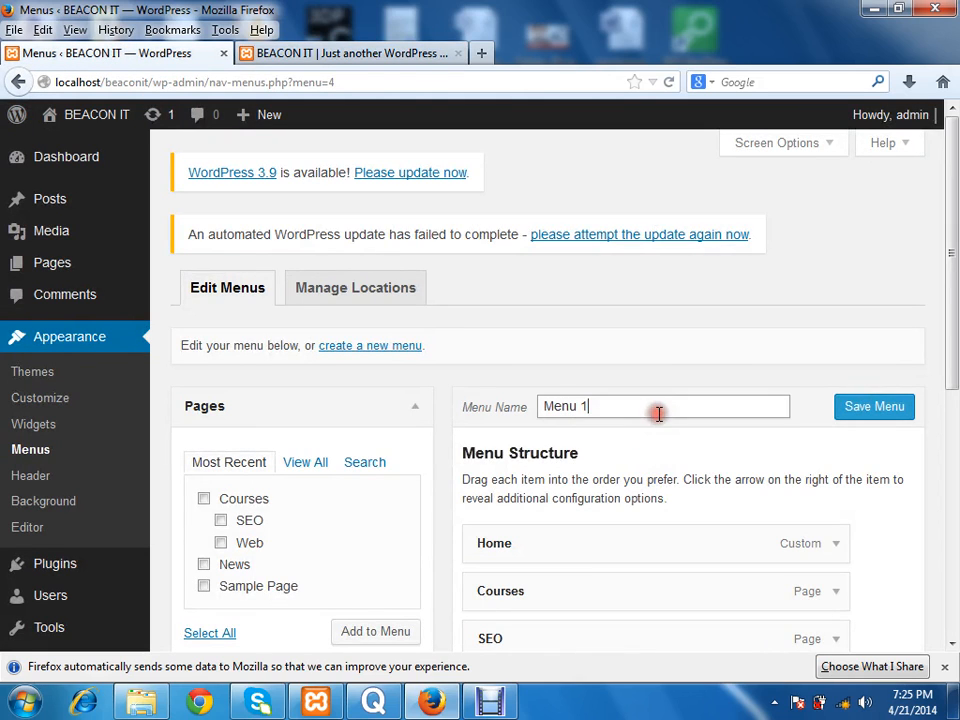
pyautogui.click(701, 398)
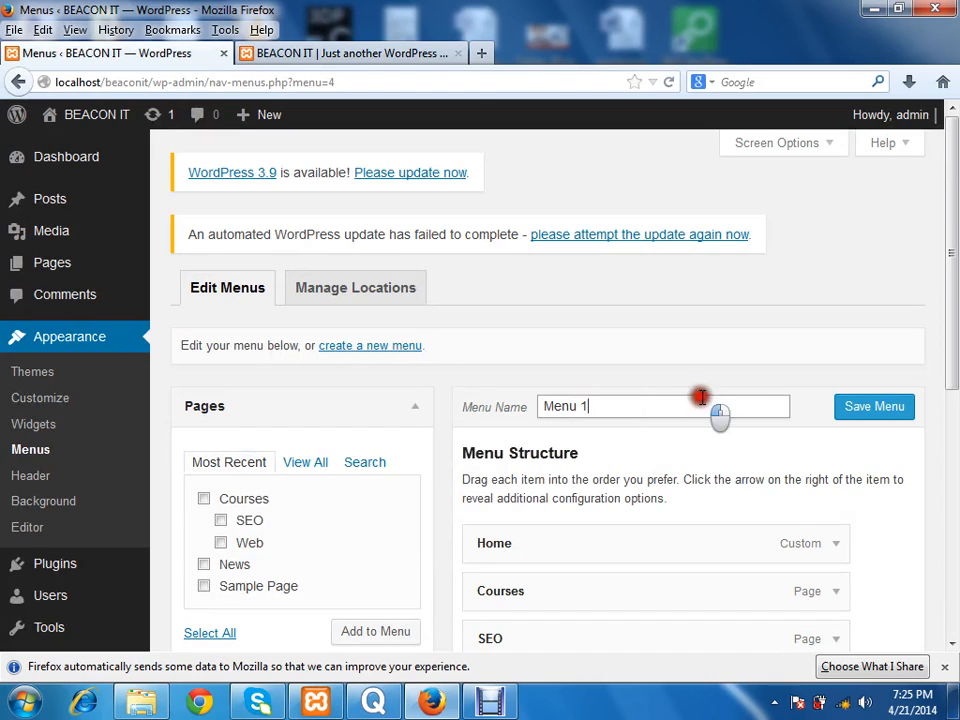
pyautogui.moveTo(591, 405); pyautogui.dragTo(518, 405)
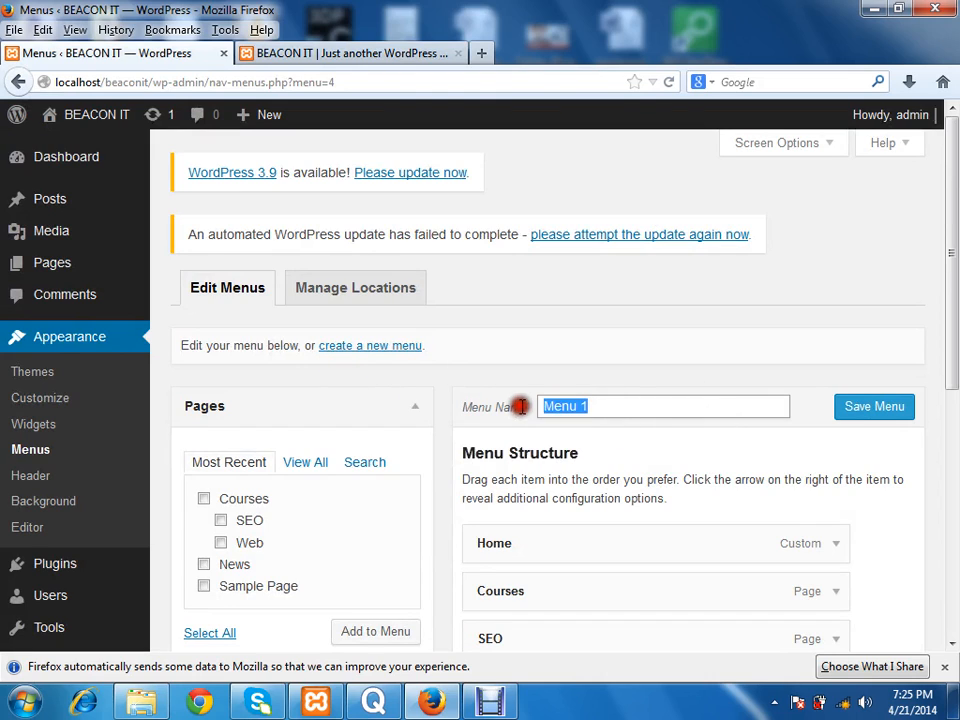
pyautogui.write('Top')
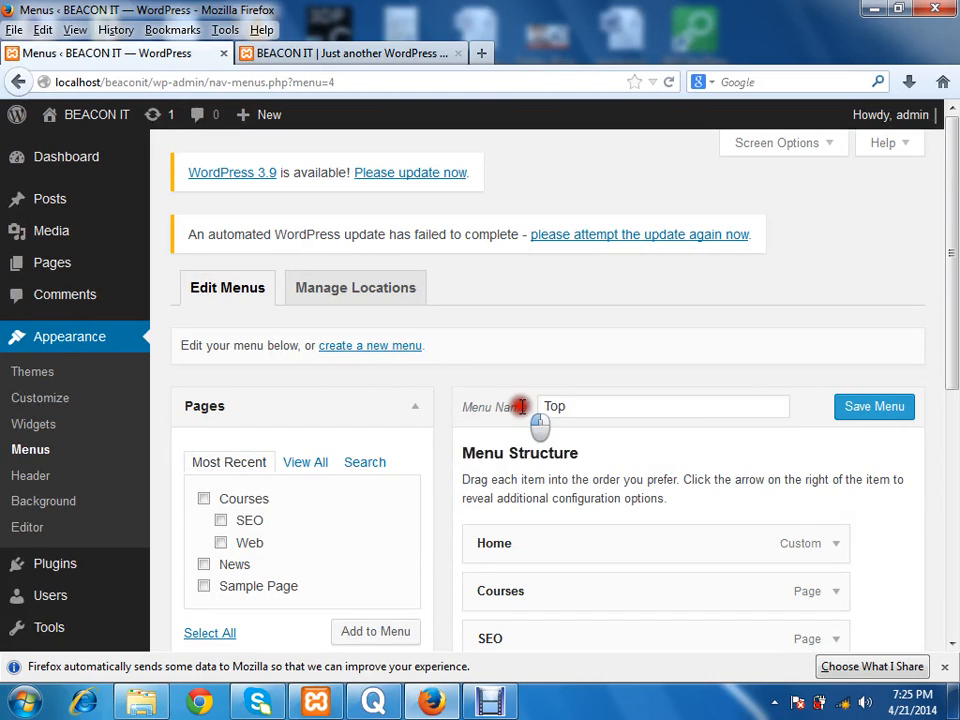
pyautogui.press('BackSpace')
pyautogui.press('BackSpace')
pyautogui.press('BackSpace')
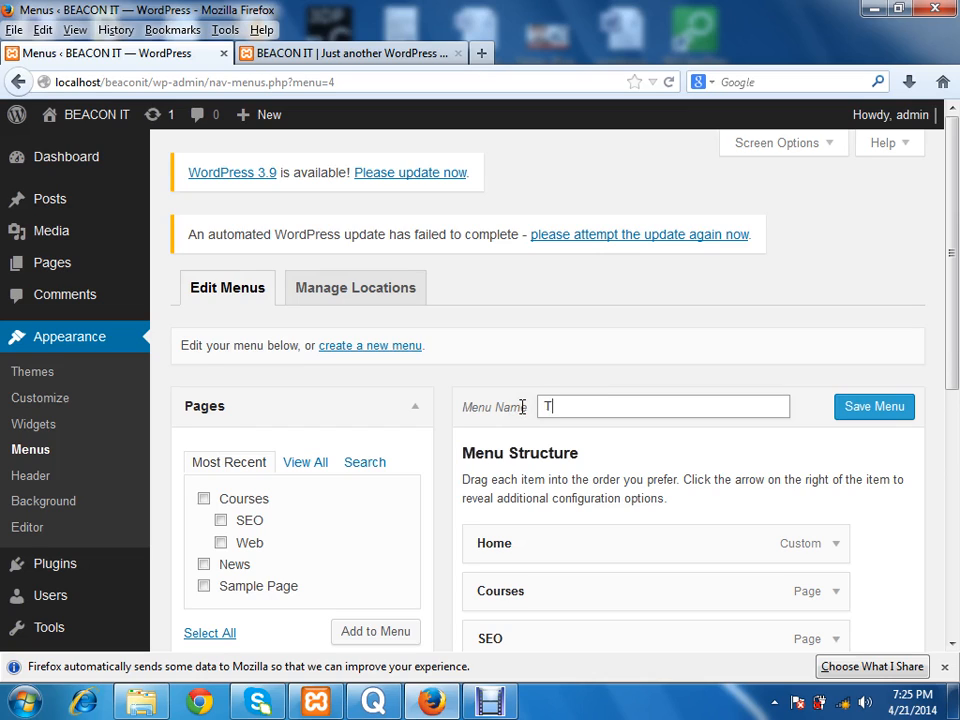
pyautogui.press('BackSpace')
pyautogui.press('BackSpace')
pyautogui.press('BackSpace')
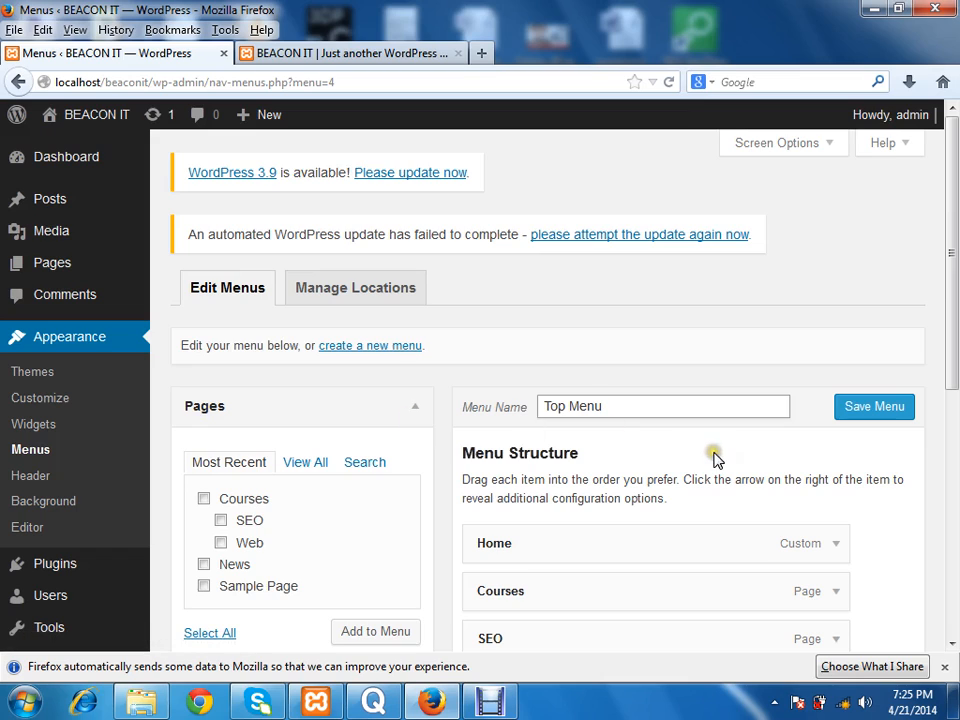
pyautogui.click(885, 407)
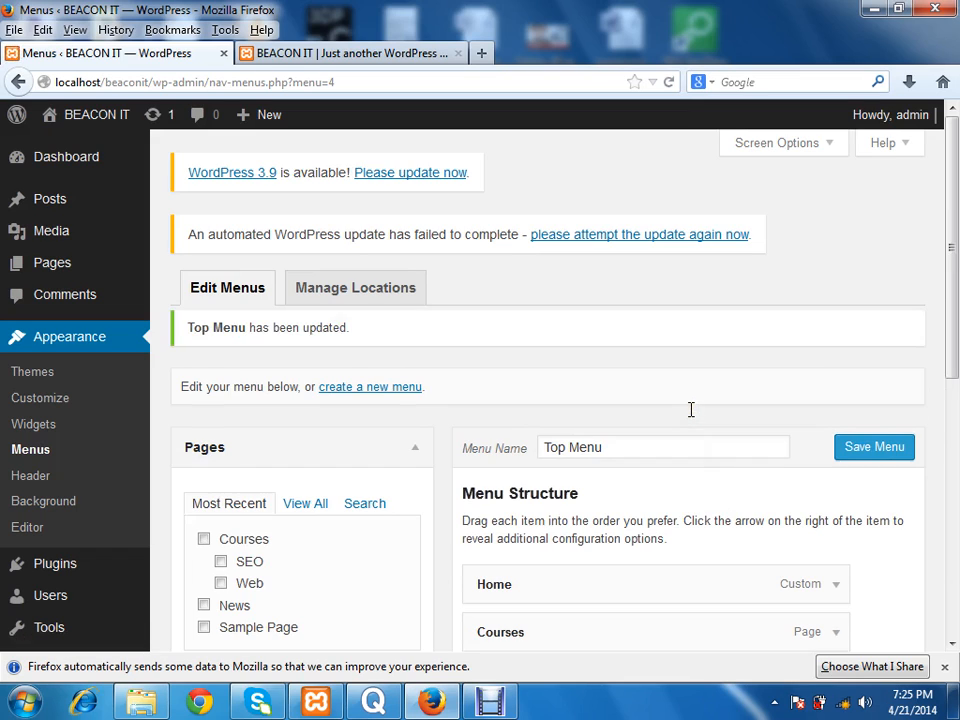
# Step: Assign Top Menu to the theme's Primary Menu location and save the location changes
pyautogui.click(343, 303)
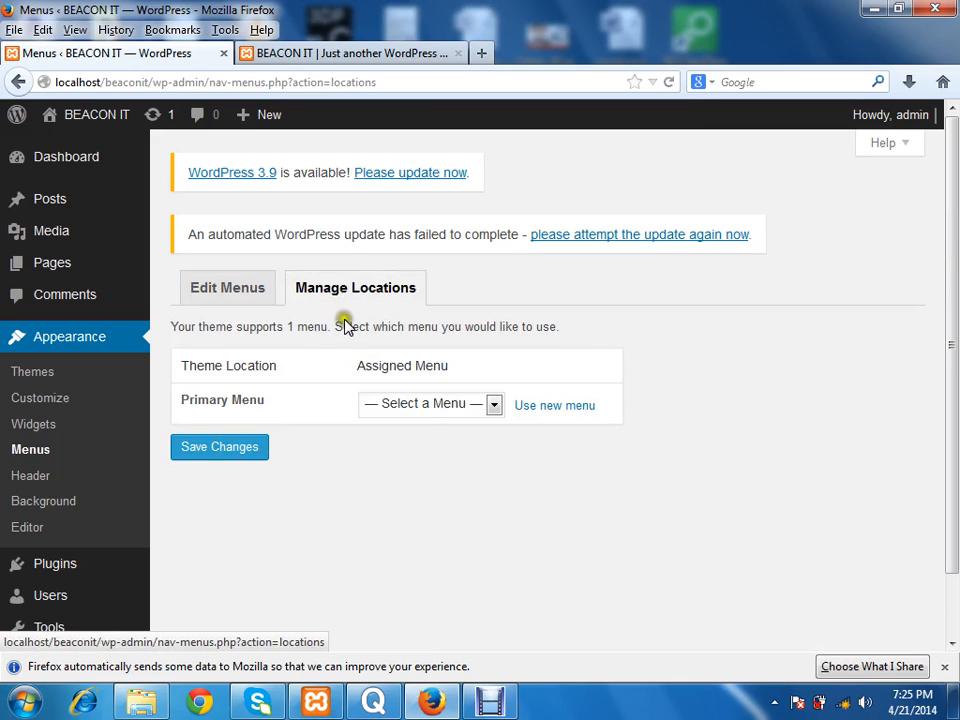
pyautogui.click(435, 405)
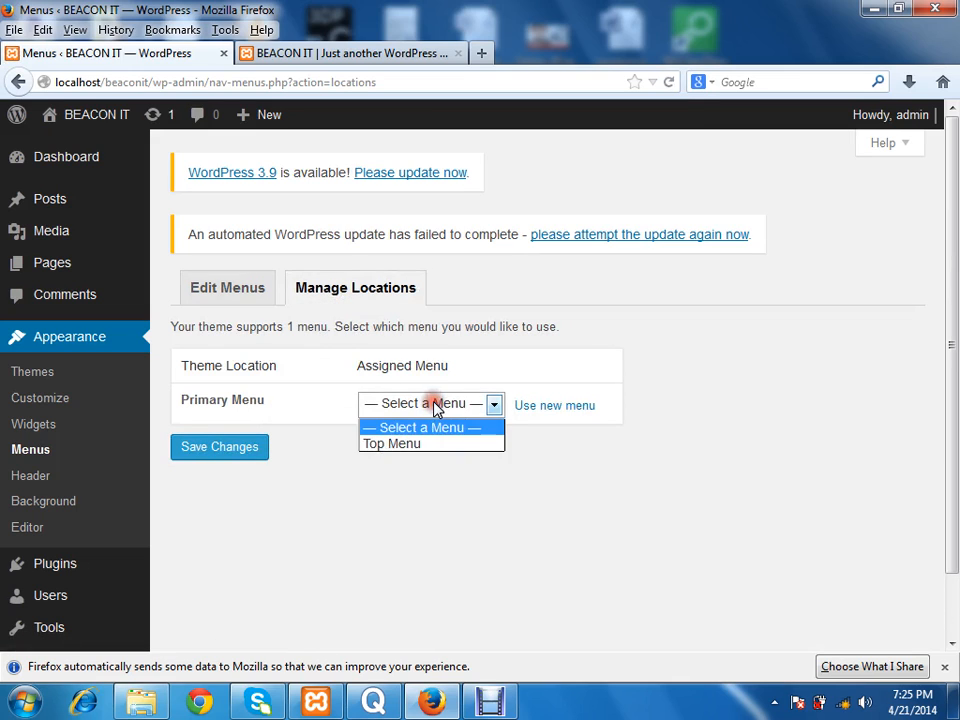
pyautogui.click(399, 446)
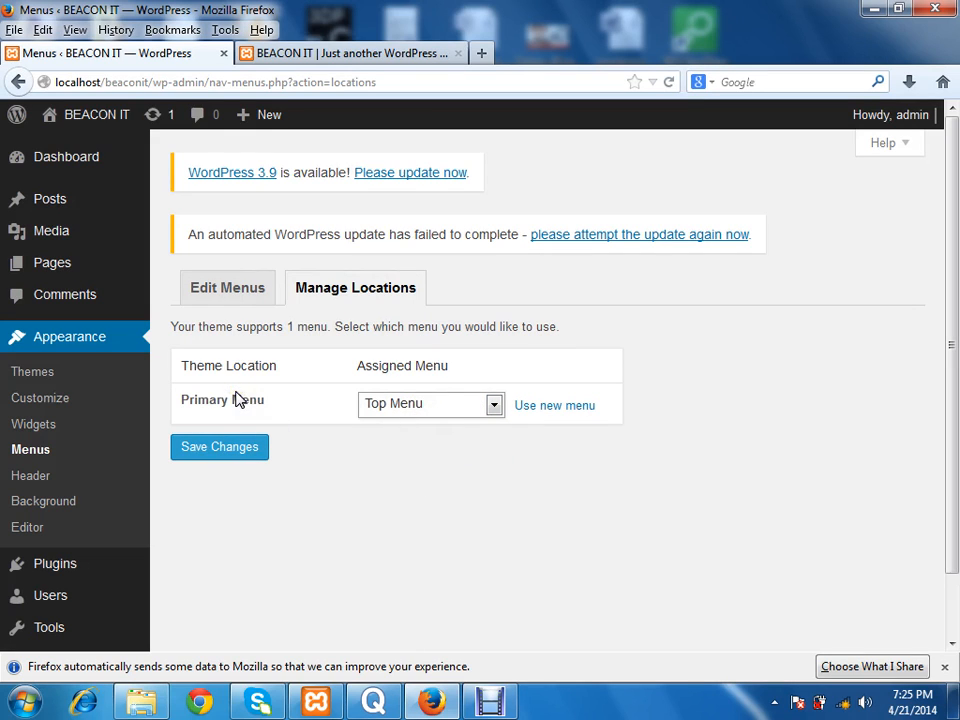
pyautogui.click(450, 407)
pyautogui.click(230, 446)
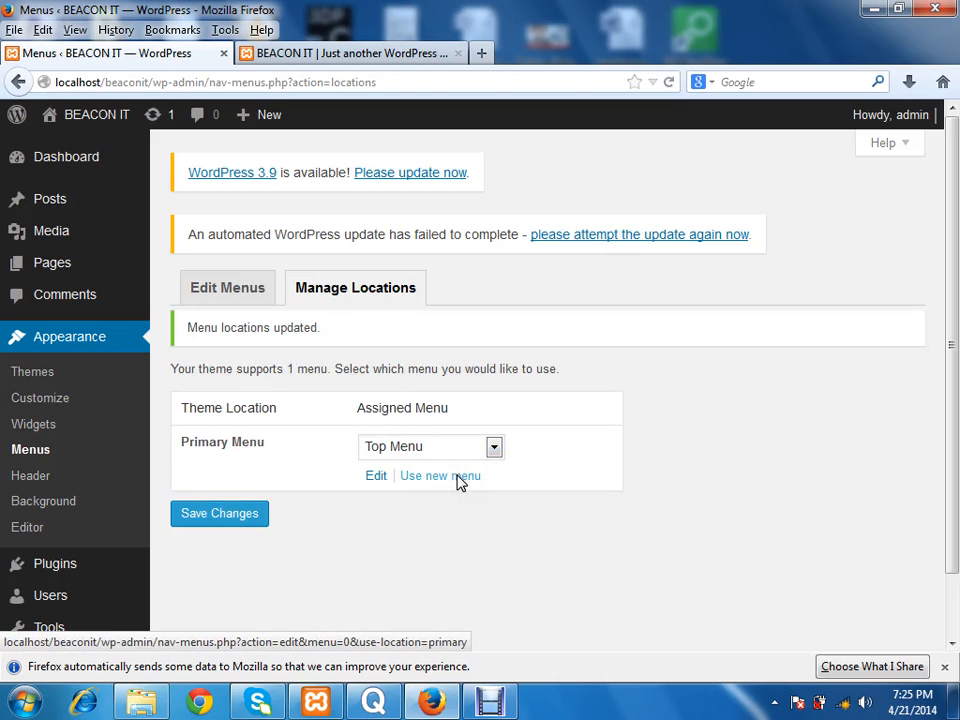
# Step: Save Top Menu again from the menu editor and reload the live home page to check the navigation bar
pyautogui.click(224, 290)
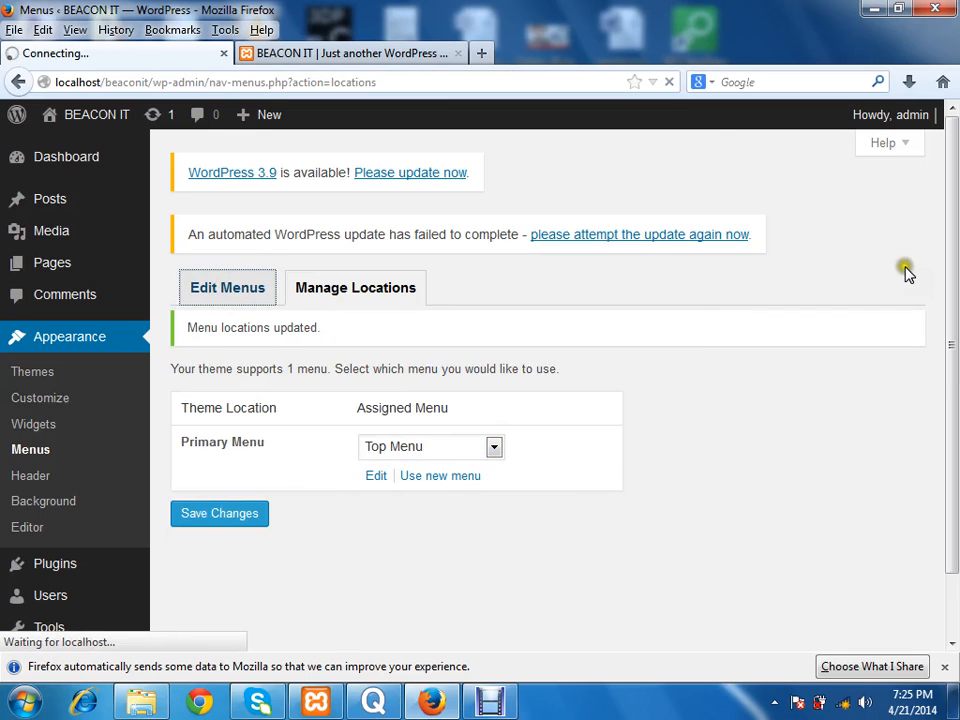
pyautogui.moveTo(955, 240); pyautogui.dragTo(943, 343)
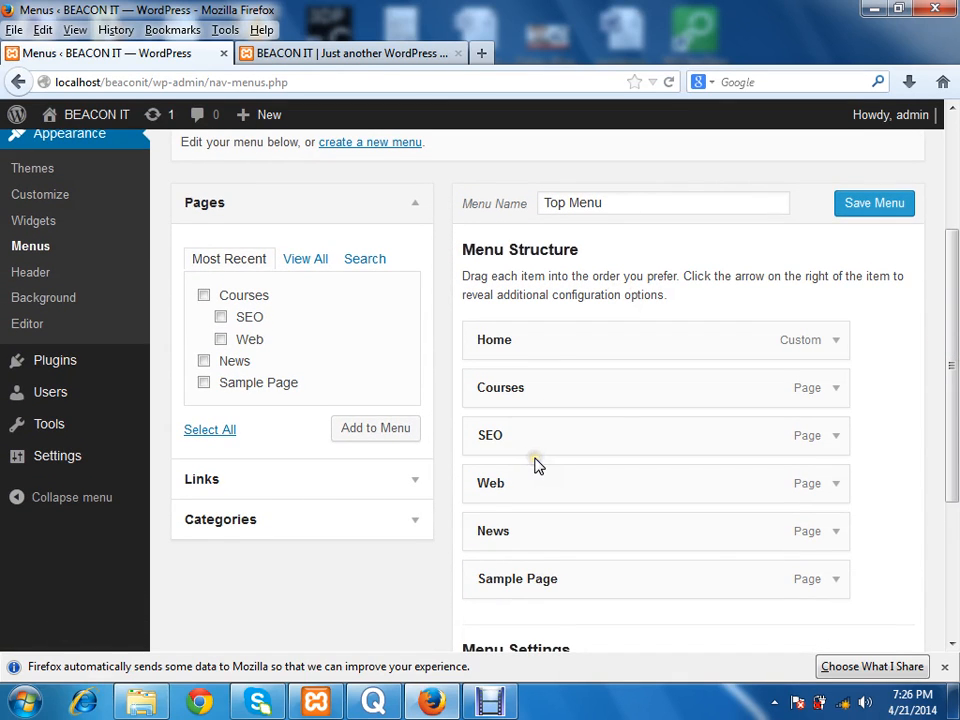
pyautogui.click(880, 206)
pyautogui.click(360, 53)
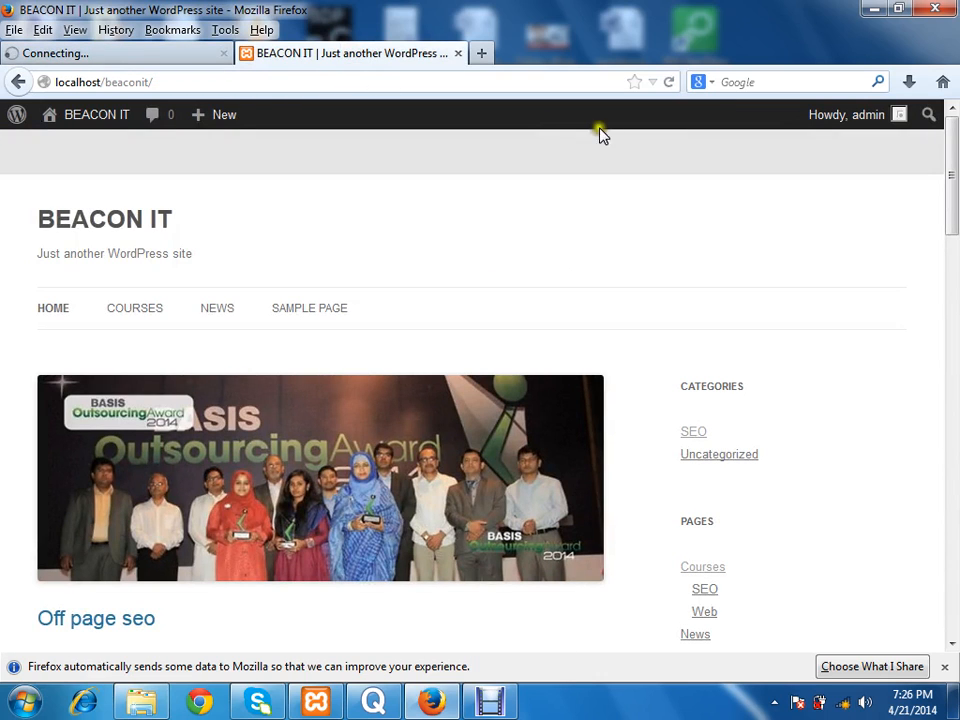
pyautogui.click(670, 84)
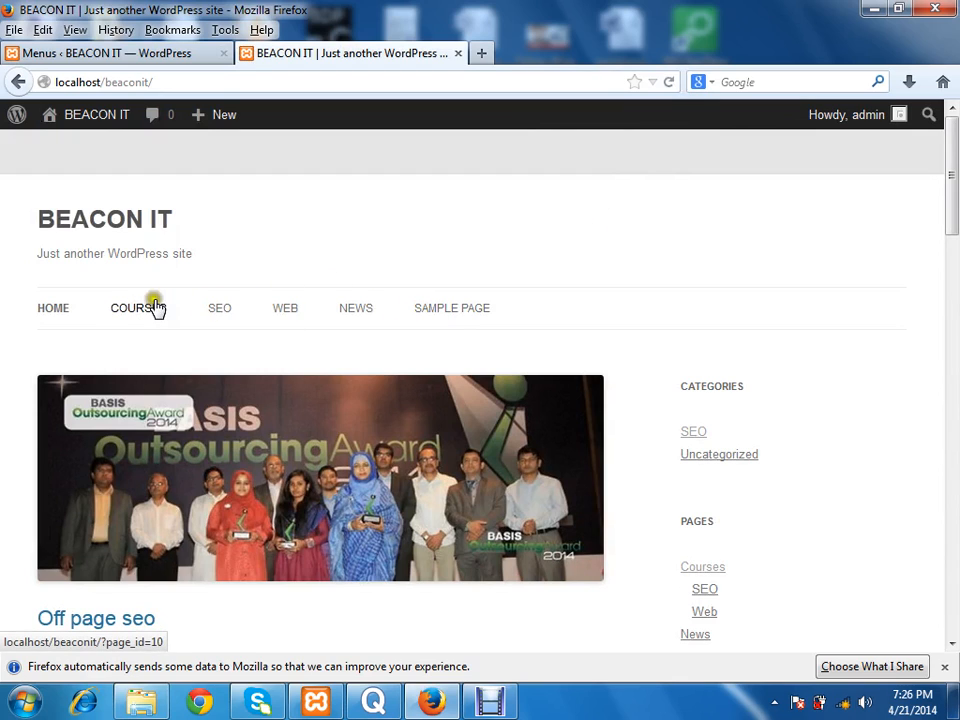
# Step: Nest SEO and Web as sub items of Courses in Top Menu, save it, and reload the live home page
pyautogui.click(128, 55)
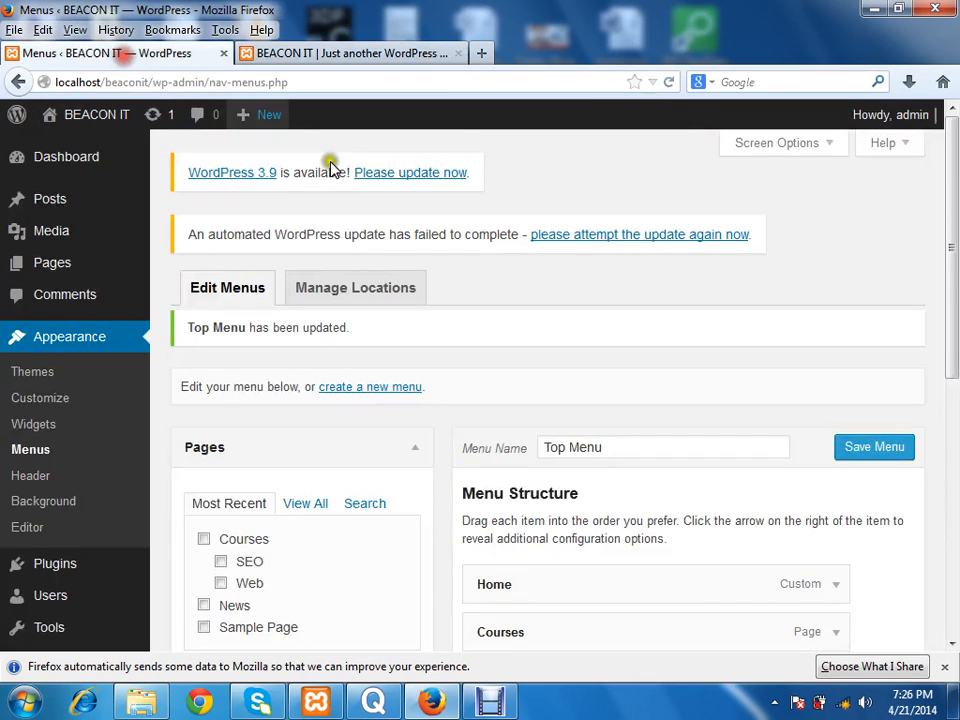
pyautogui.moveTo(955, 258); pyautogui.dragTo(908, 437)
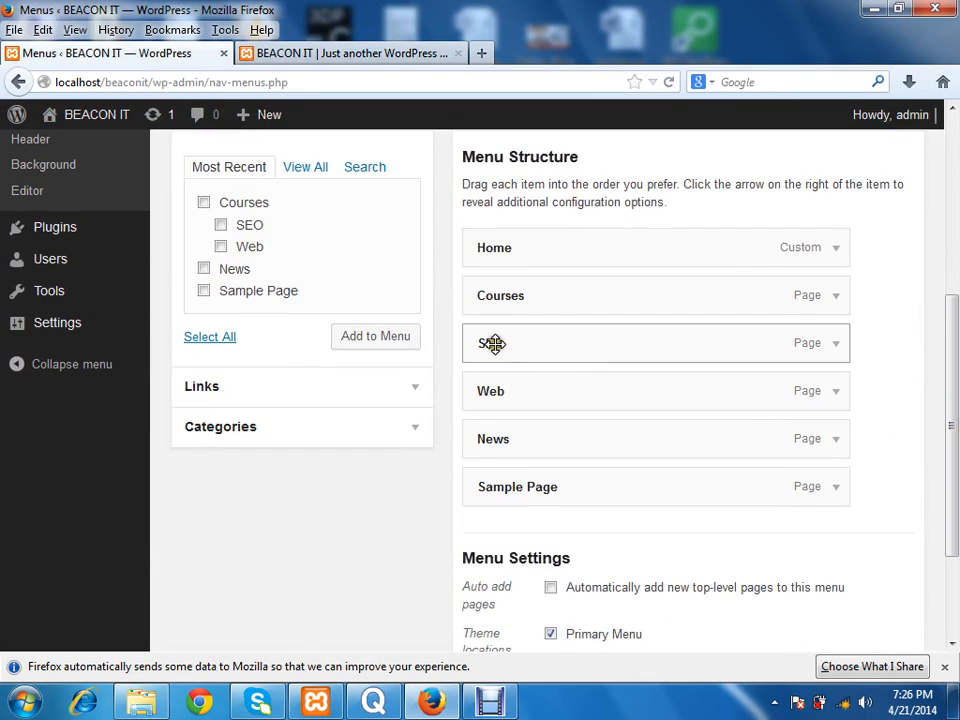
pyautogui.moveTo(491, 343); pyautogui.dragTo(545, 343)
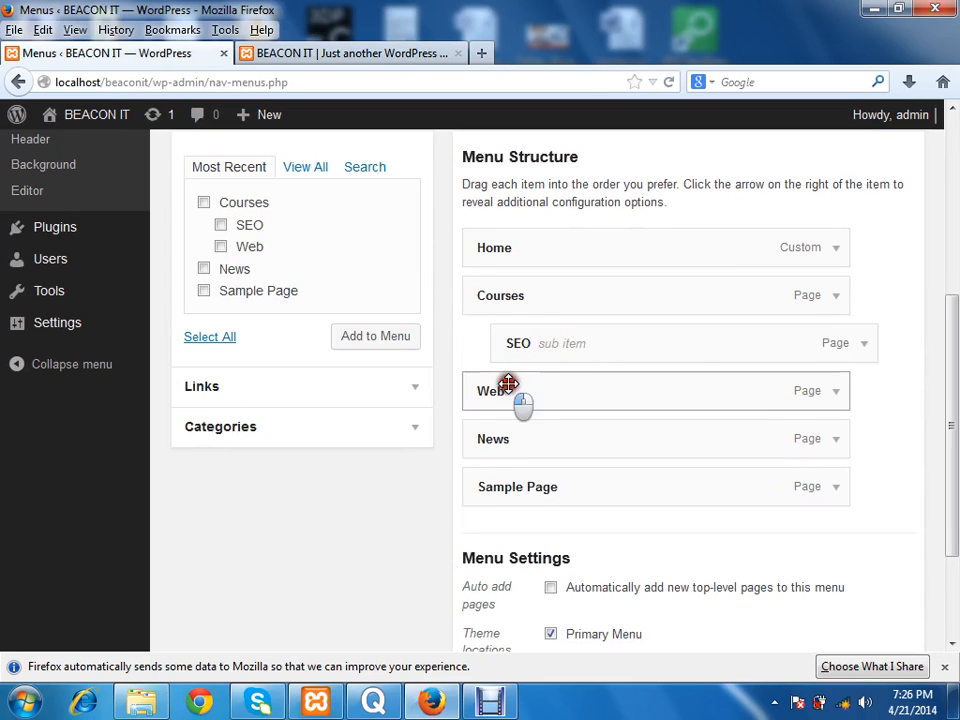
pyautogui.moveTo(506, 390); pyautogui.dragTo(544, 382)
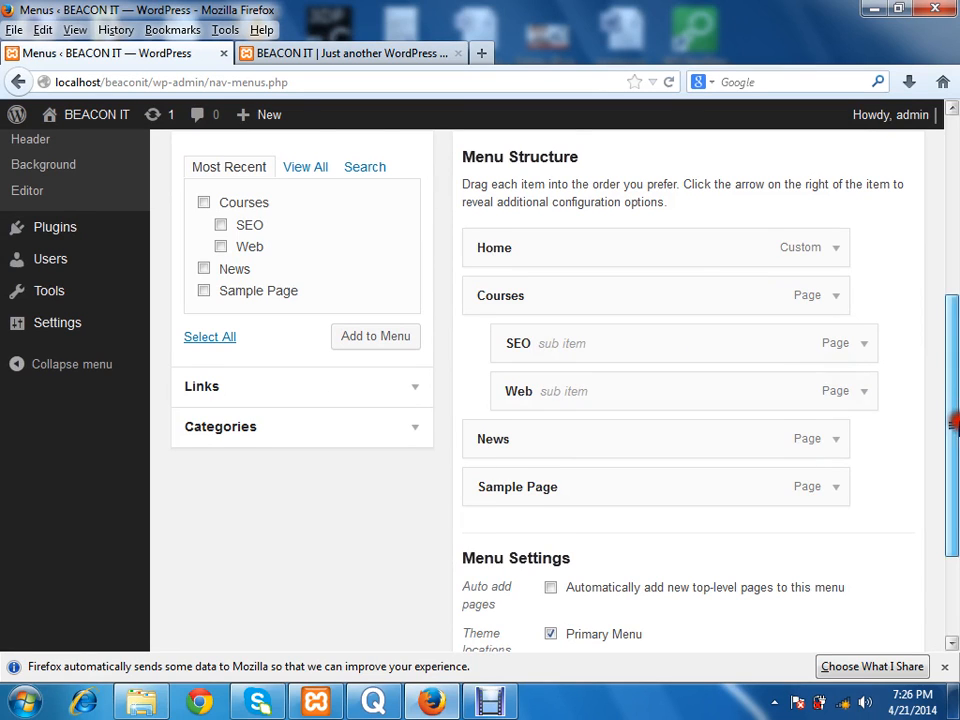
pyautogui.moveTo(957, 388); pyautogui.dragTo(928, 520)
pyautogui.click(874, 556)
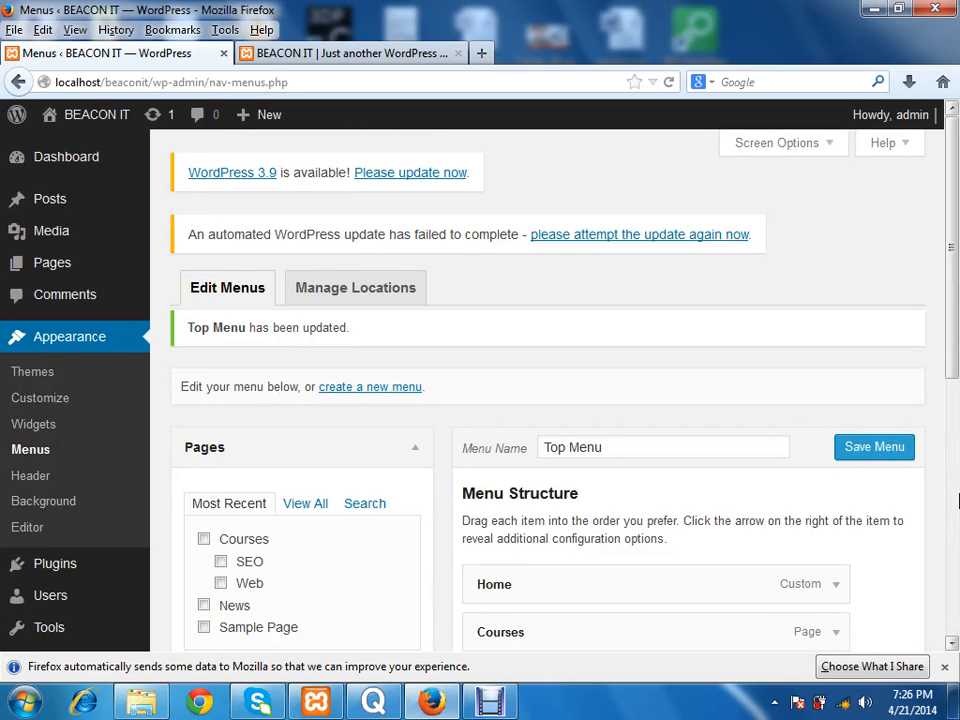
pyautogui.click(398, 54)
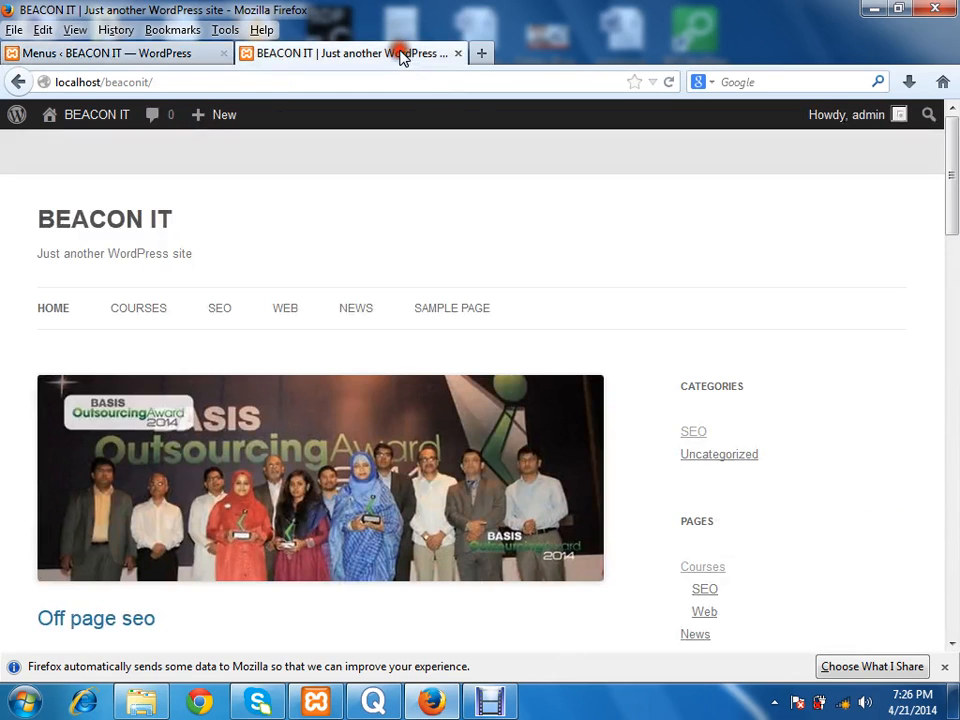
pyautogui.click(669, 84)
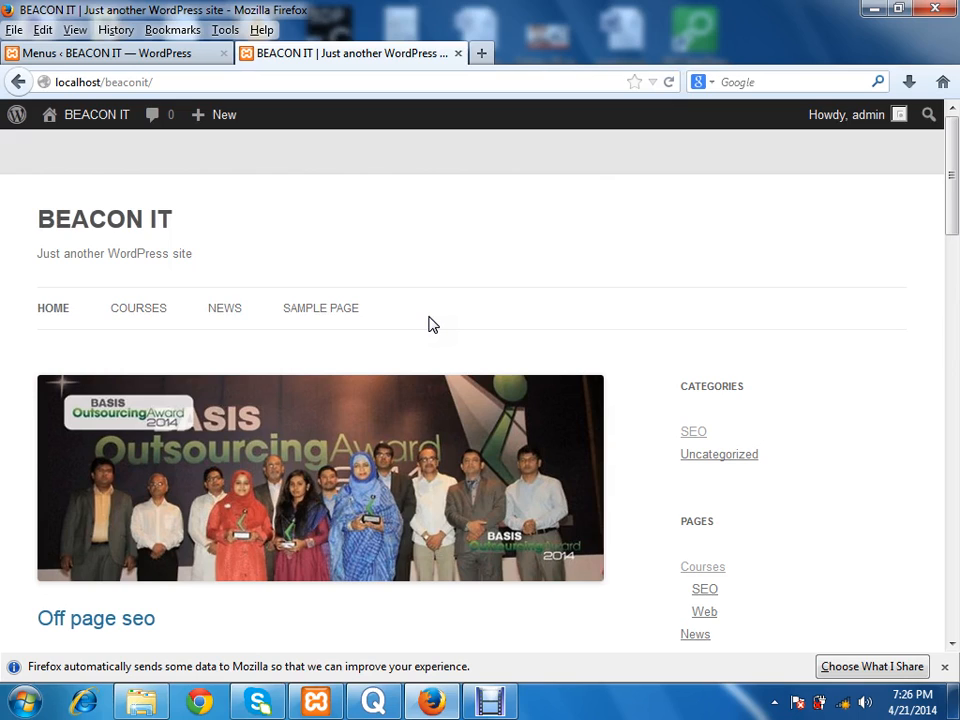
# Step: Add the SEO category as a top-level item at the end of Top Menu and save the menu
pyautogui.click(105, 53)
pyautogui.moveTo(956, 281); pyautogui.dragTo(956, 418)
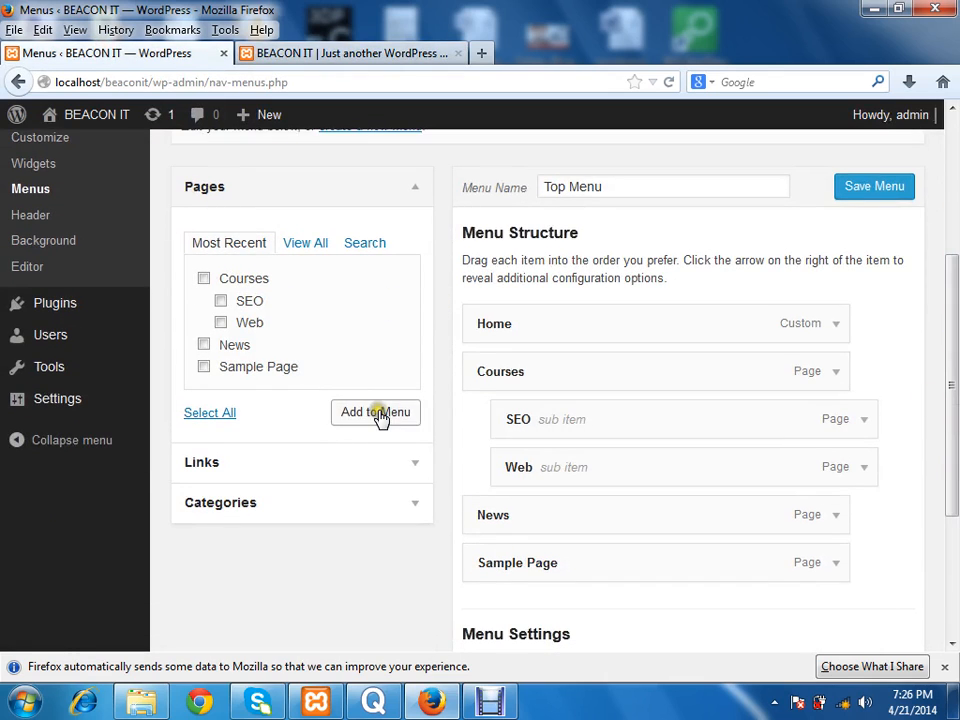
pyautogui.click(266, 505)
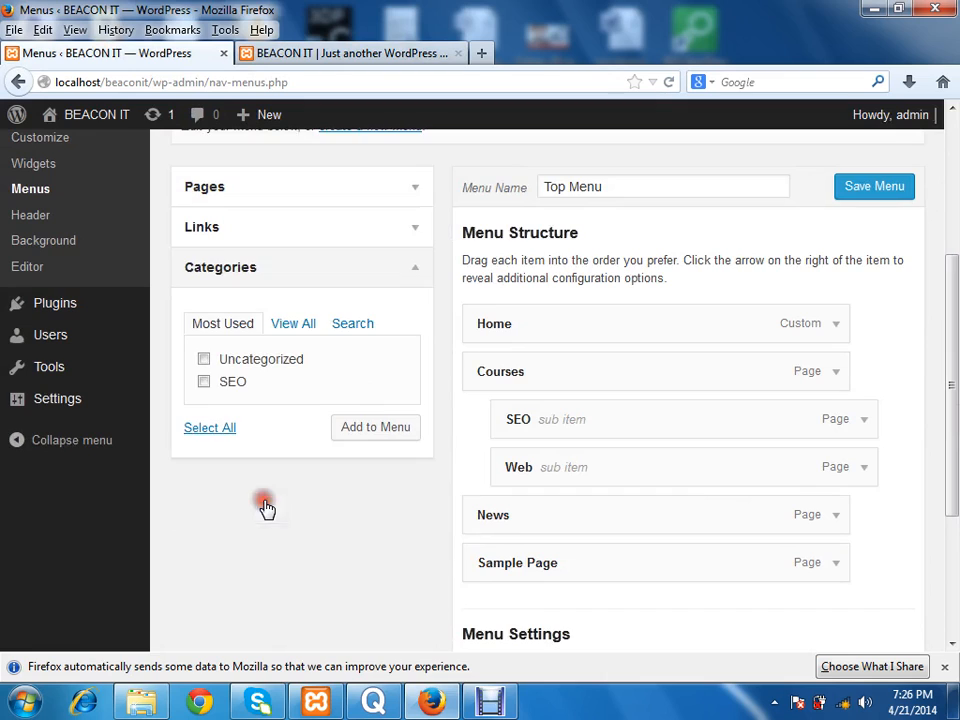
pyautogui.click(204, 381)
pyautogui.click(364, 428)
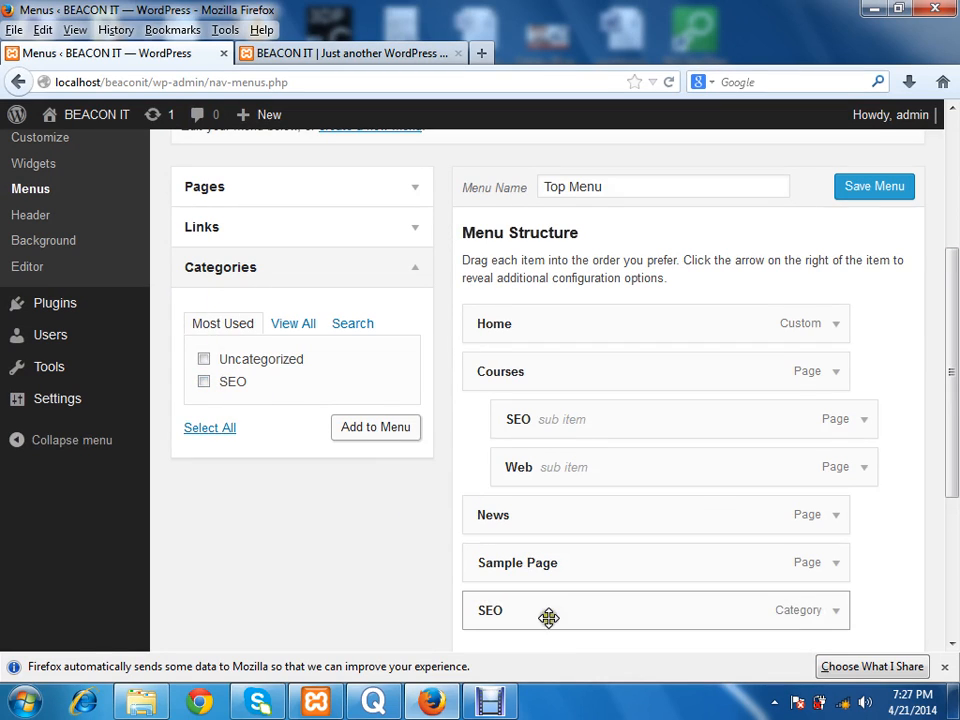
pyautogui.click(893, 188)
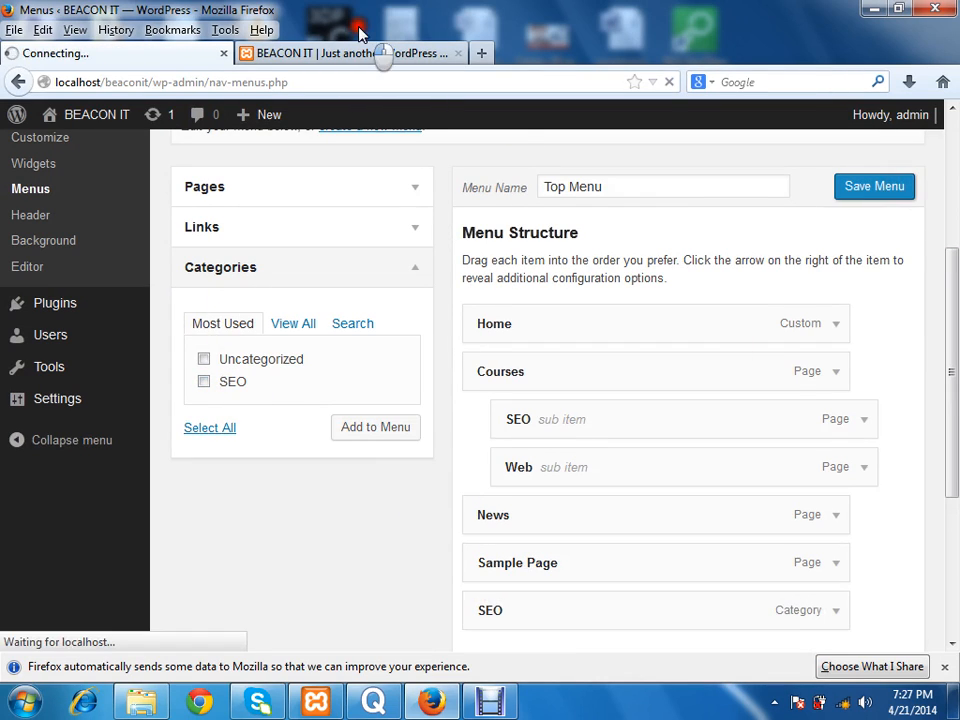
# Step: Reload the live home page and open the SEO category archive from the navigation bar to look through its posts
pyautogui.click(362, 52)
pyautogui.click(668, 82)
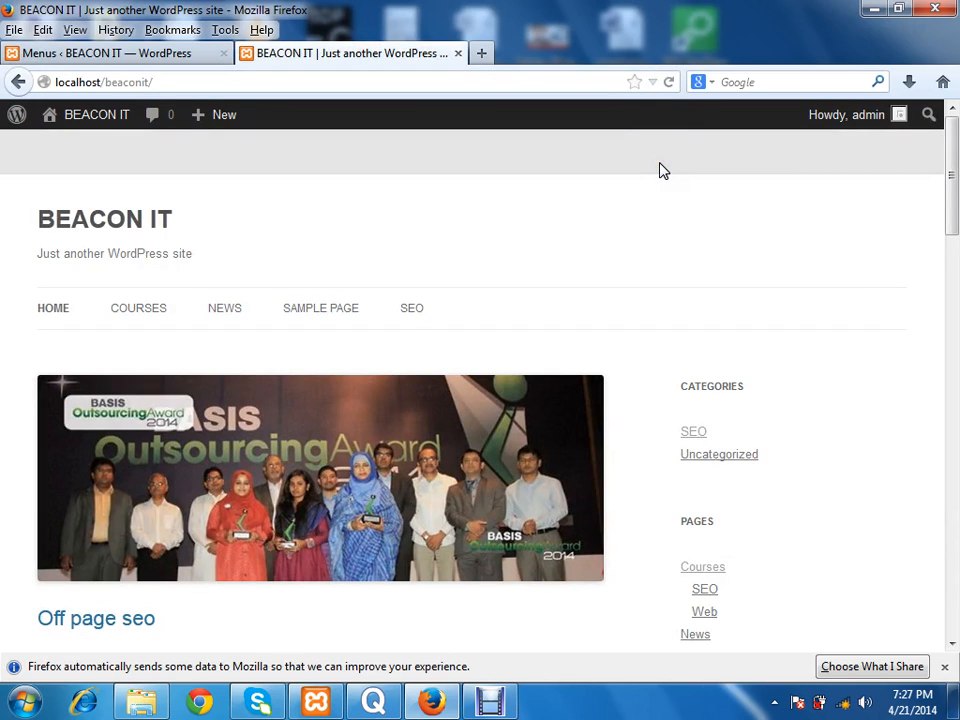
pyautogui.click(414, 308)
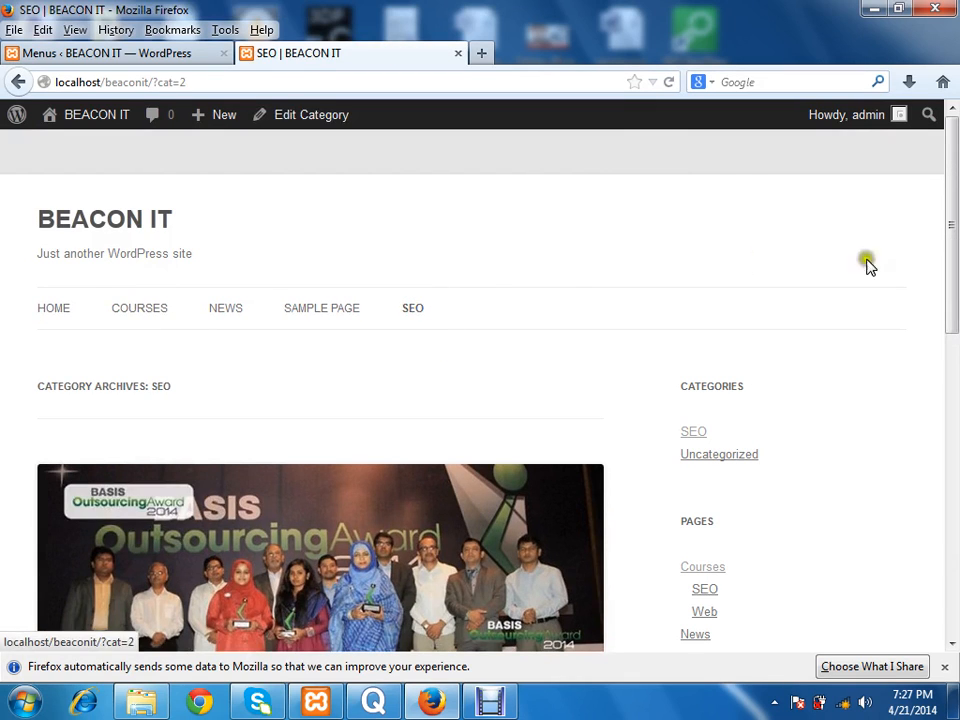
pyautogui.moveTo(957, 270); pyautogui.dragTo(955, 172)
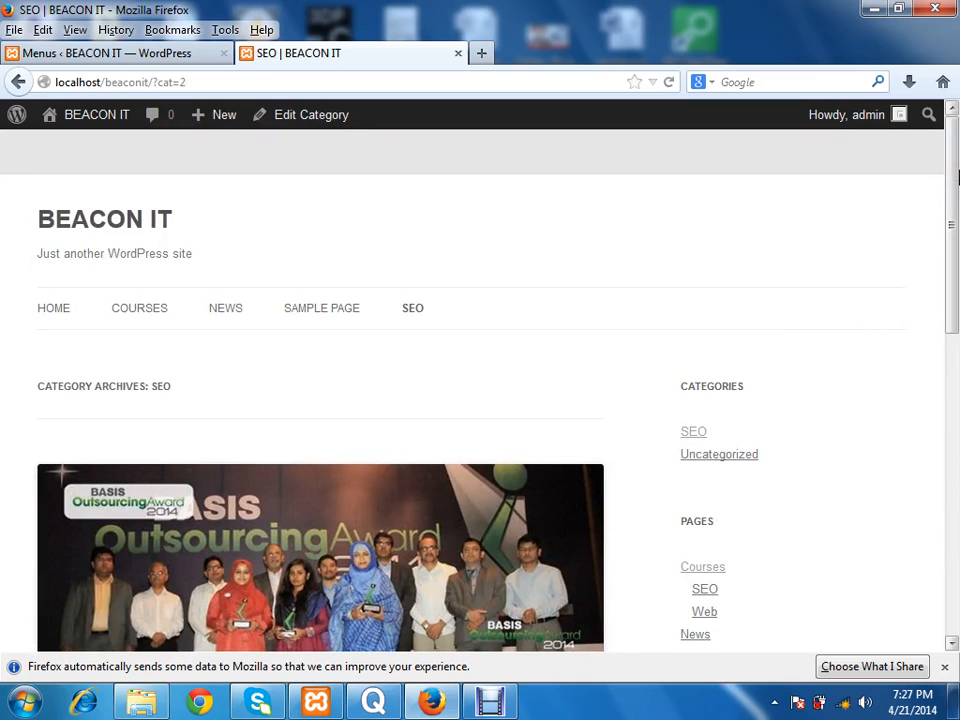
# Step: Return to the Top Menu editor and enter Training as the link text of a new custom link
pyautogui.click(156, 57)
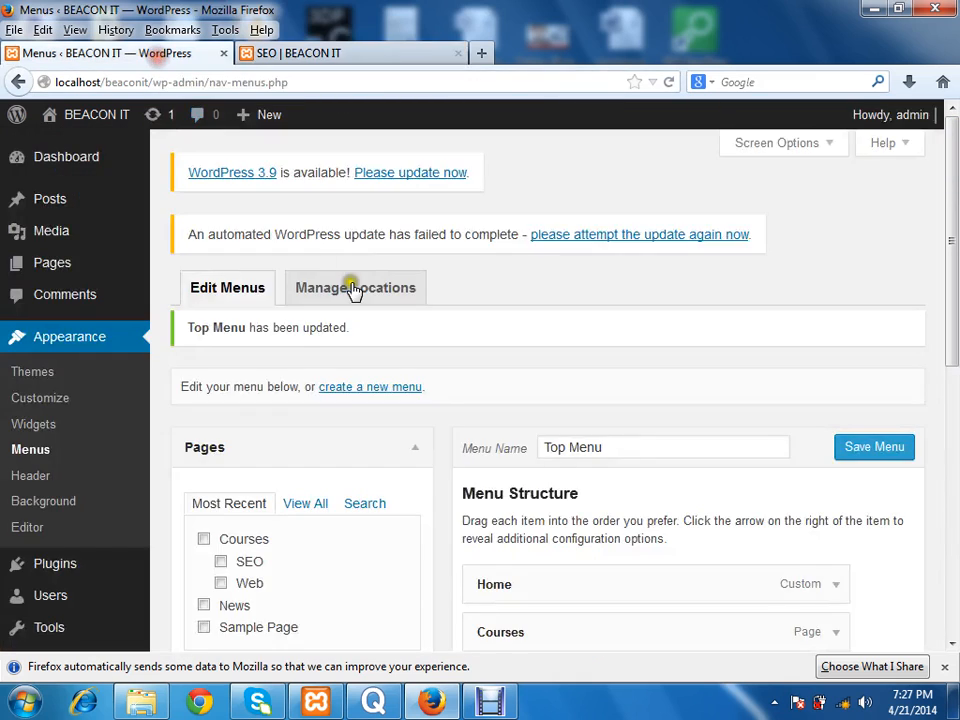
pyautogui.moveTo(955, 268); pyautogui.dragTo(955, 360)
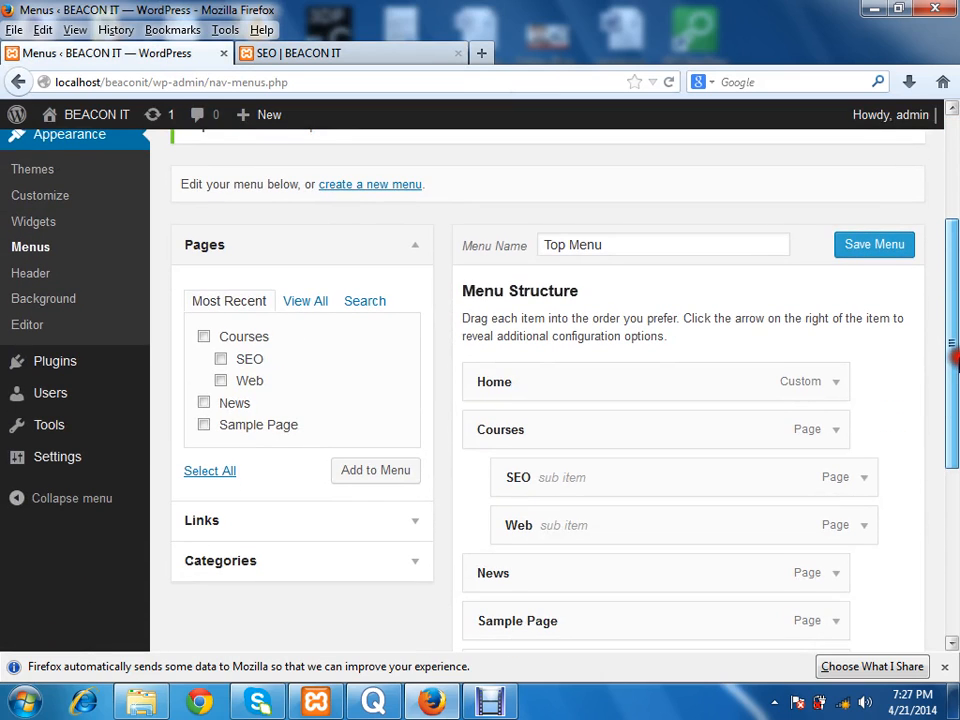
pyautogui.scroll(-3, 955, 357)
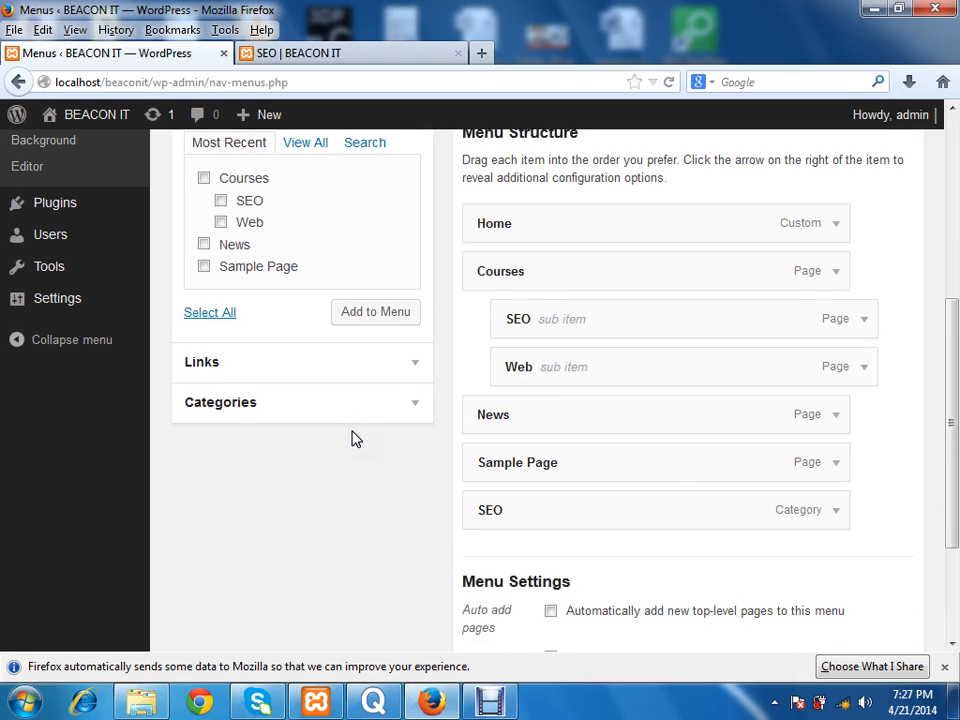
pyautogui.moveTo(955, 430); pyautogui.dragTo(955, 362)
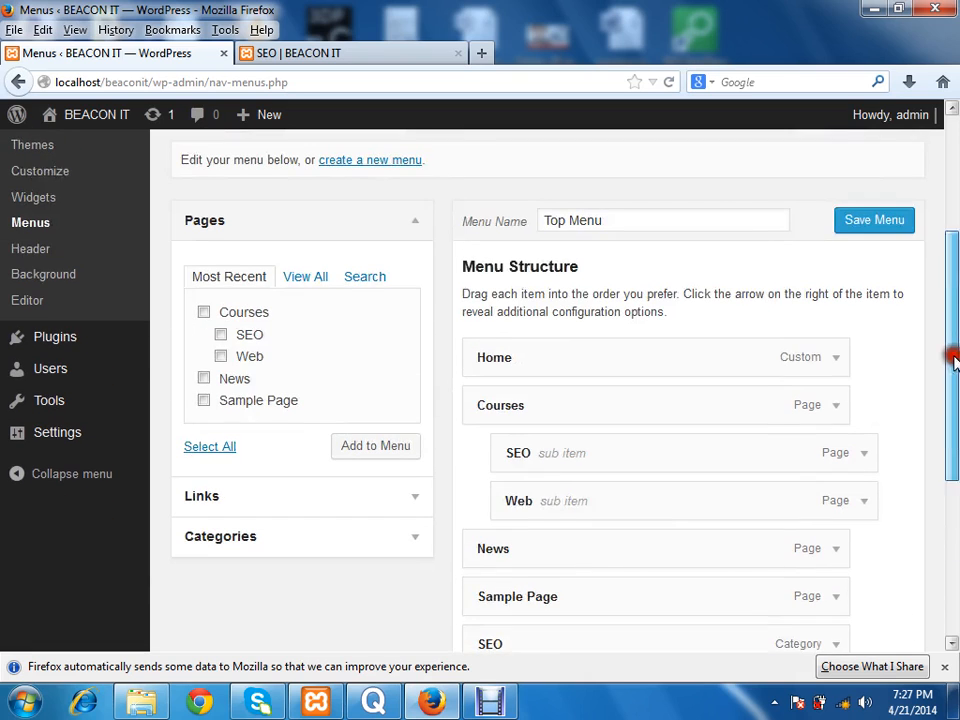
pyautogui.click(386, 223)
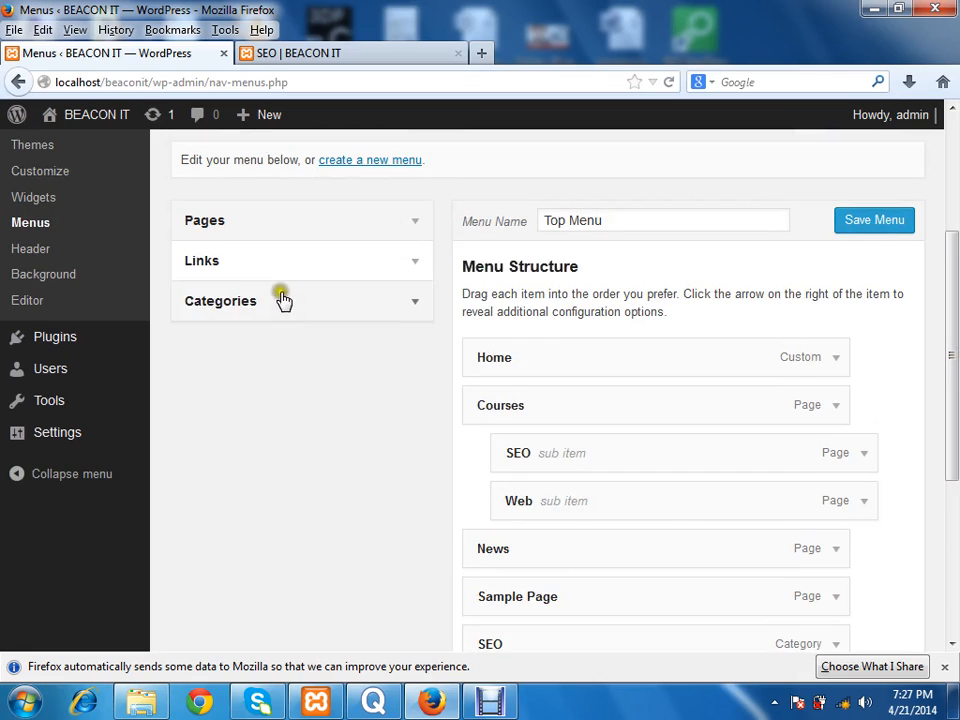
pyautogui.click(279, 260)
pyautogui.click(322, 368)
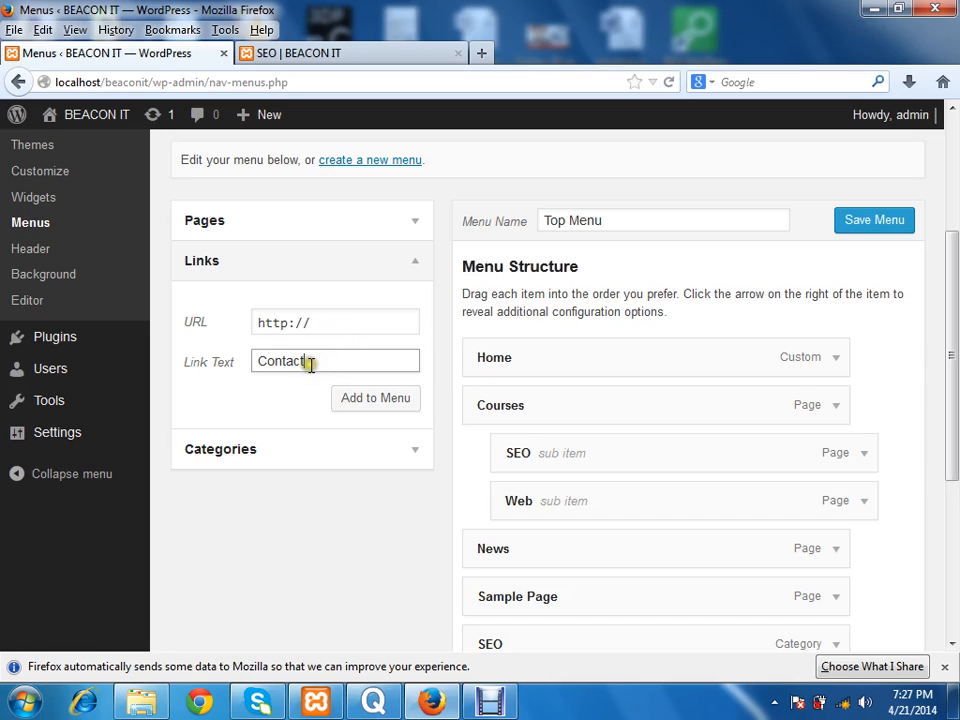
pyautogui.moveTo(311, 362); pyautogui.dragTo(251, 379)
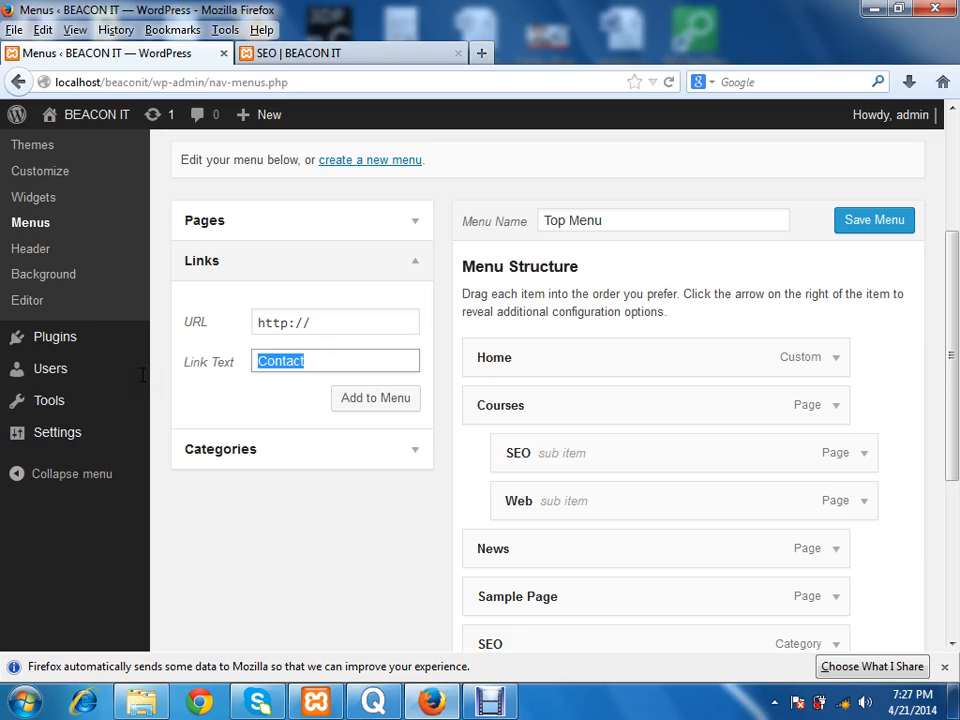
pyautogui.write('TR')
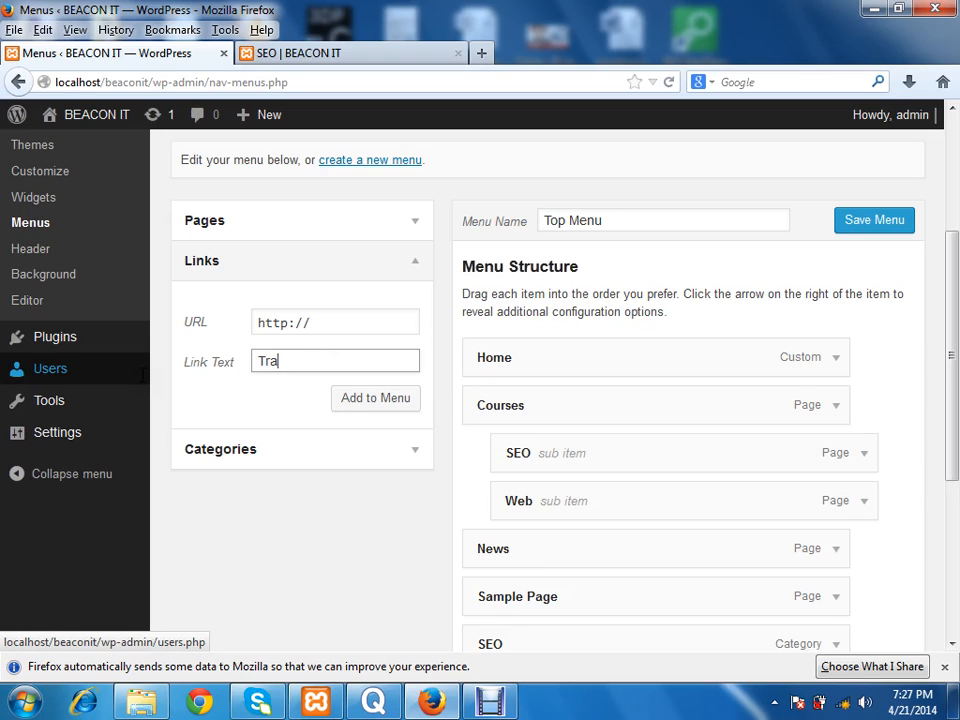
pyautogui.click(360, 321)
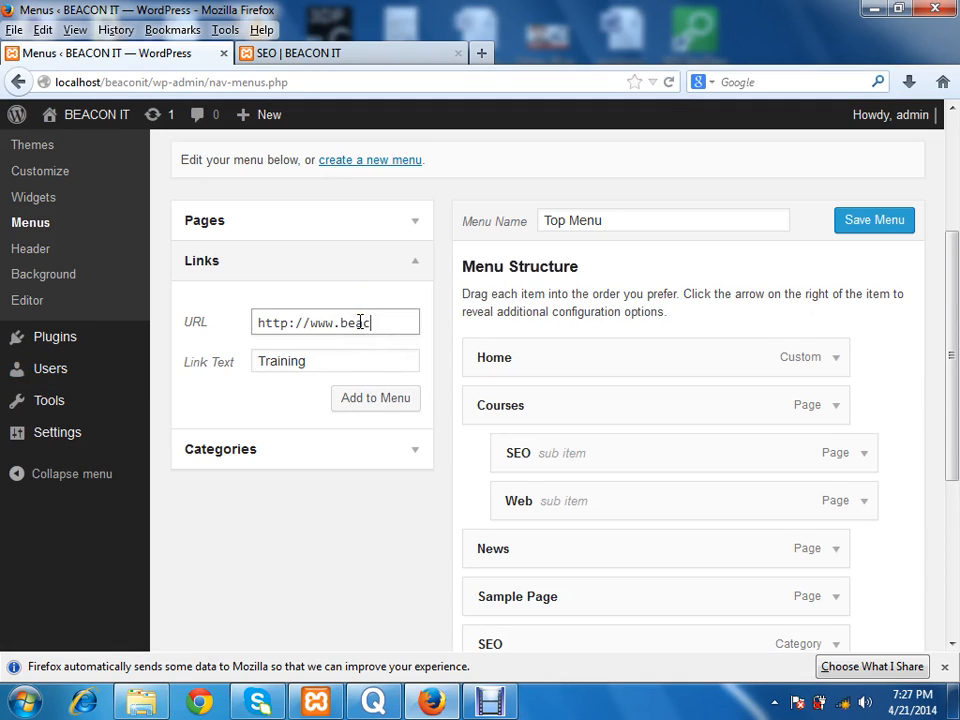
pyautogui.write('www.beaconitbd.com')
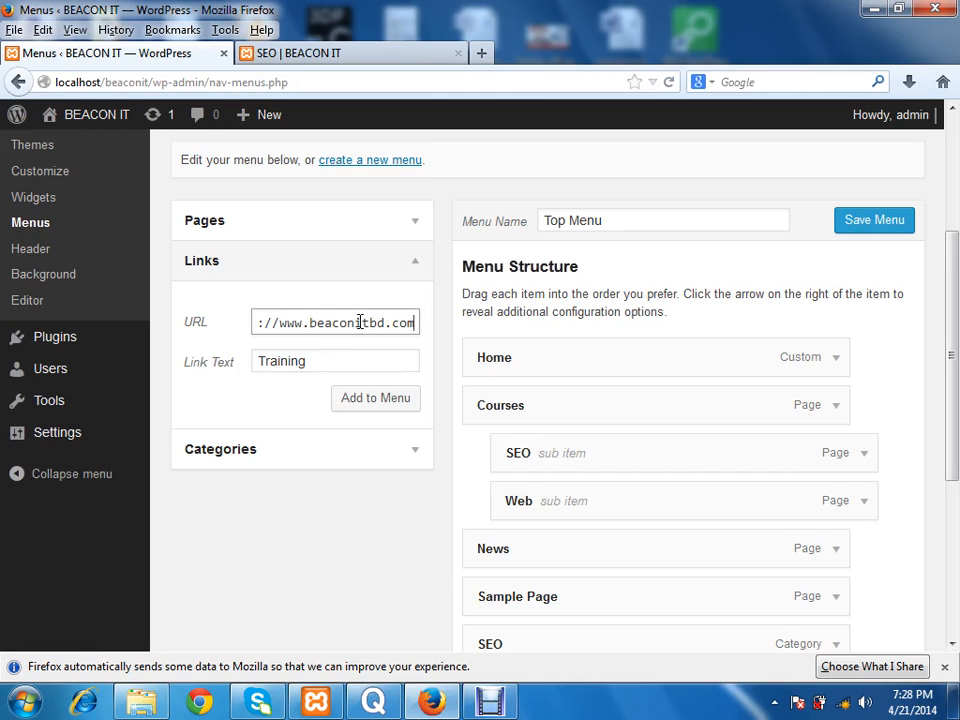
pyautogui.click(371, 407)
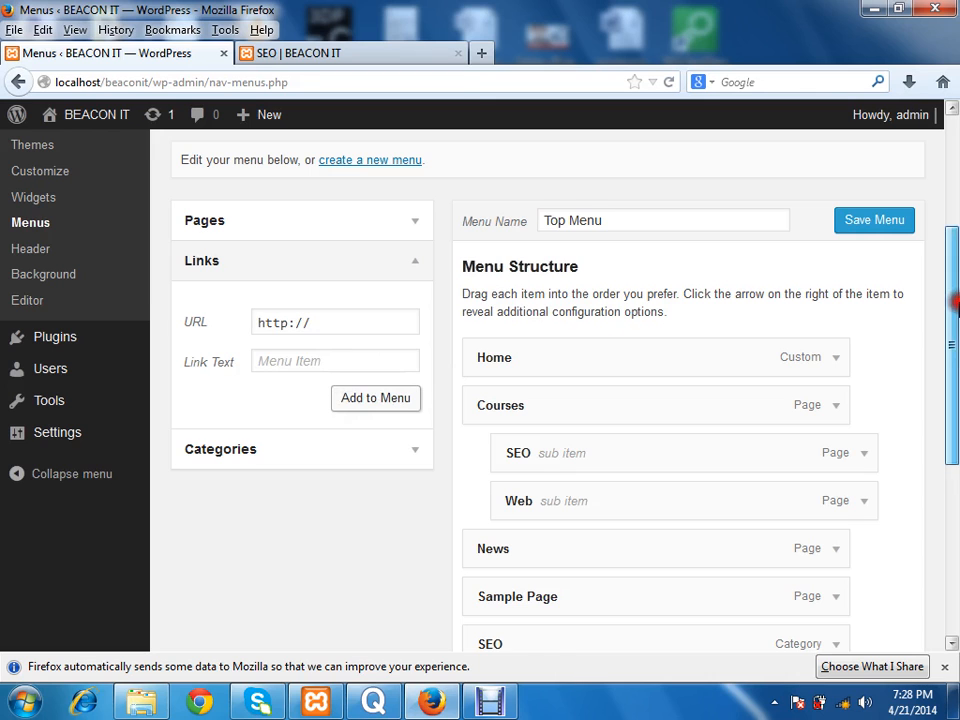
pyautogui.moveTo(955, 312); pyautogui.dragTo(953, 260)
pyautogui.click(882, 321)
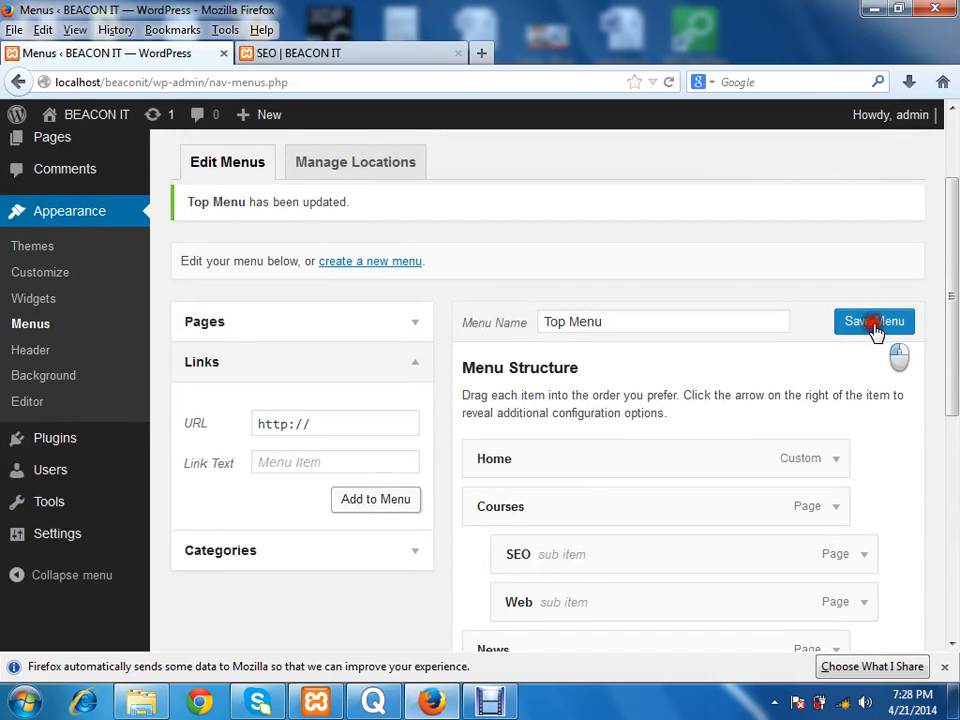
# Step: Open the live home page, try the Training link in the navigation bar, and go back to the home page
pyautogui.click(357, 62)
pyautogui.click(122, 212)
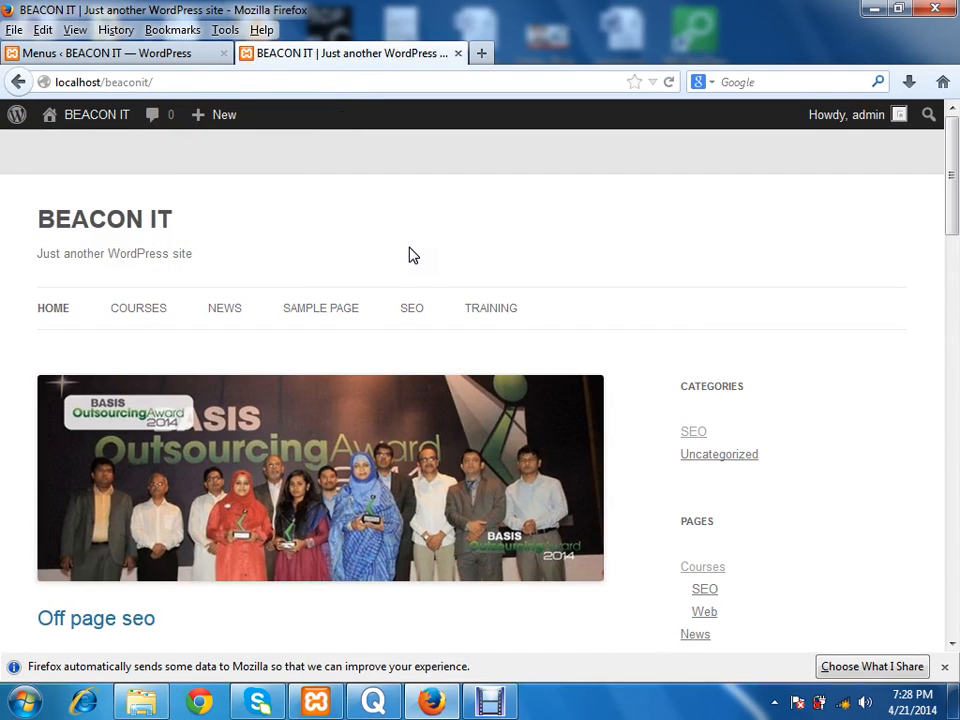
pyautogui.click(510, 322)
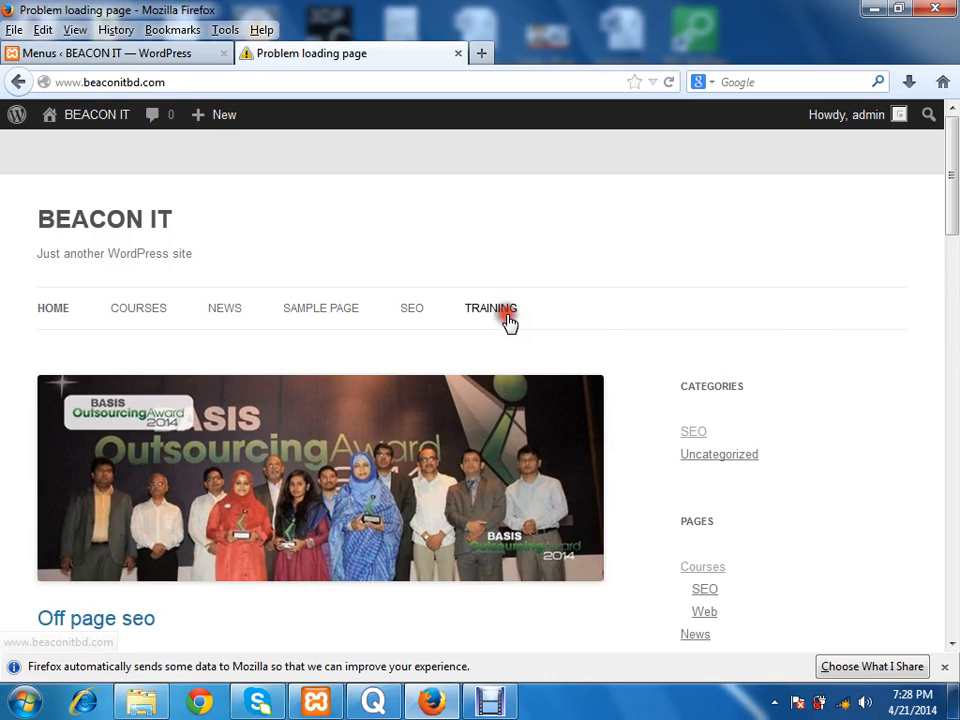
pyautogui.moveTo(208, 79); pyautogui.dragTo(107, 75)
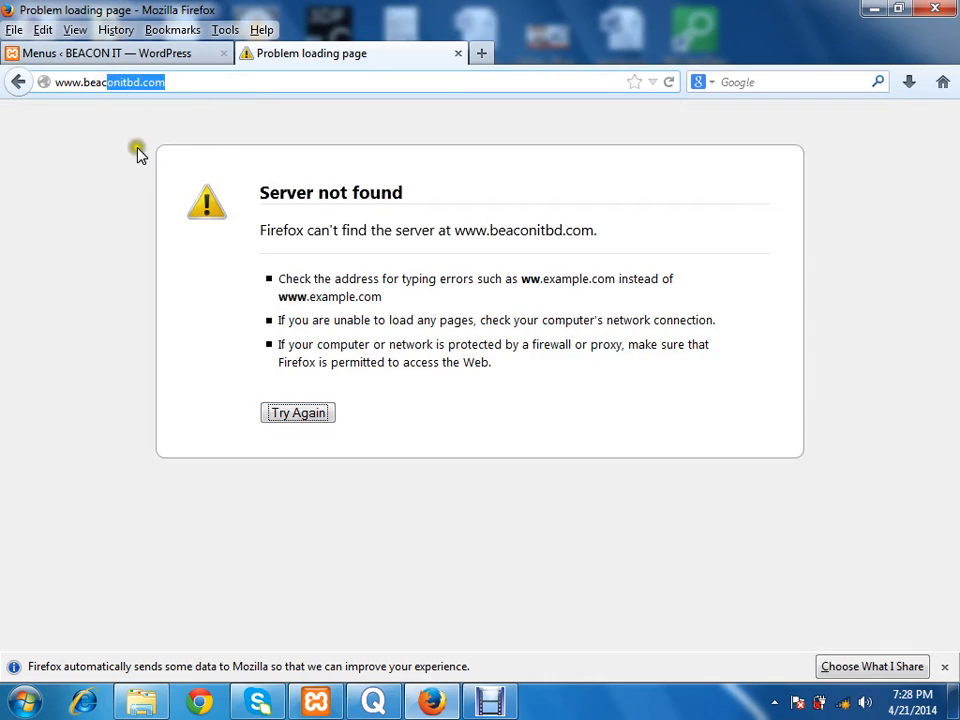
pyautogui.click(80, 128)
pyautogui.click(15, 86)
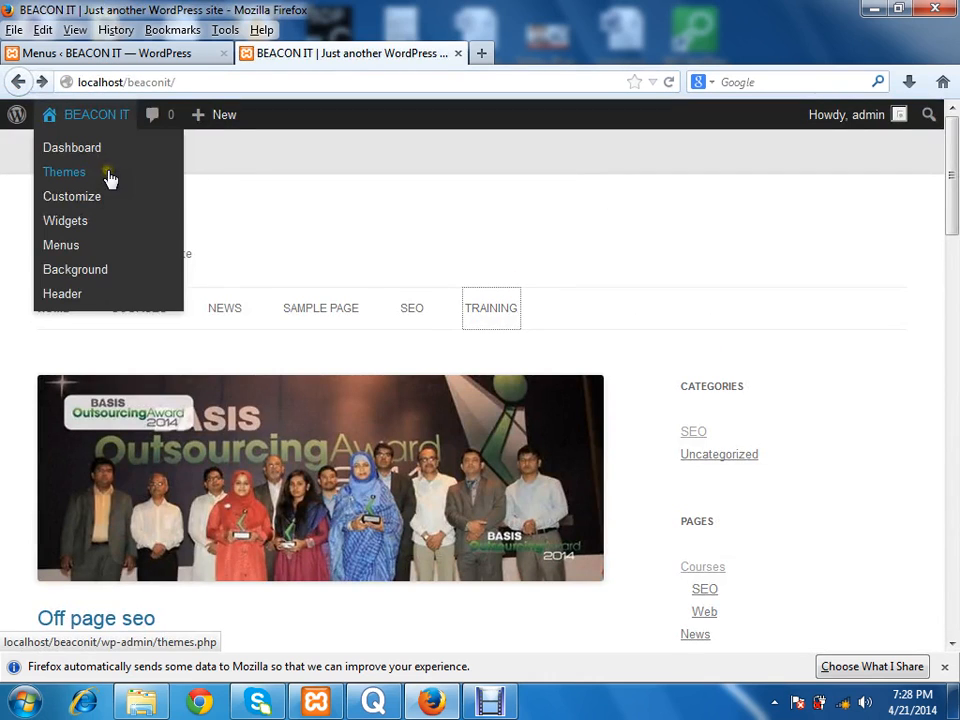
pyautogui.click(463, 210)
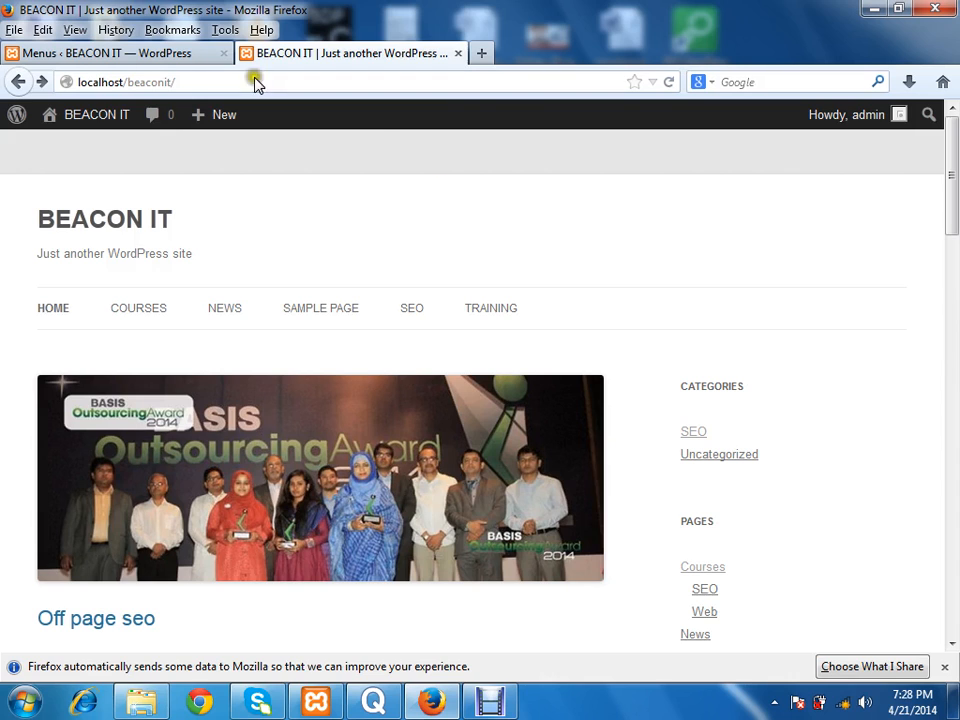
# Step: Return to the menu editor and look over the Top Menu structure
pyautogui.click(167, 52)
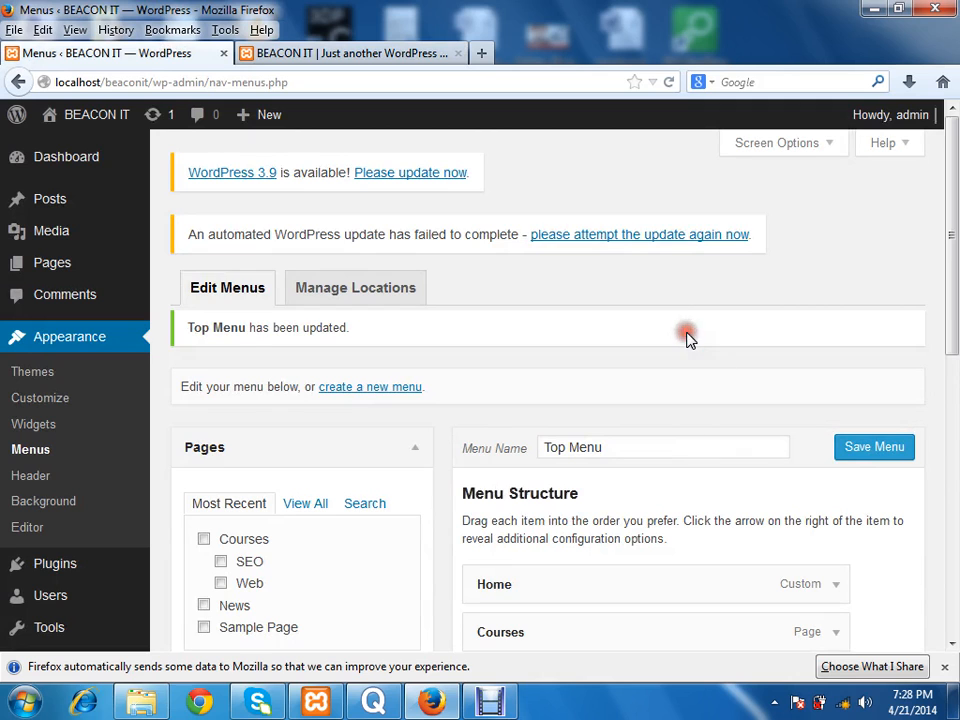
pyautogui.moveTo(953, 276); pyautogui.dragTo(955, 388)
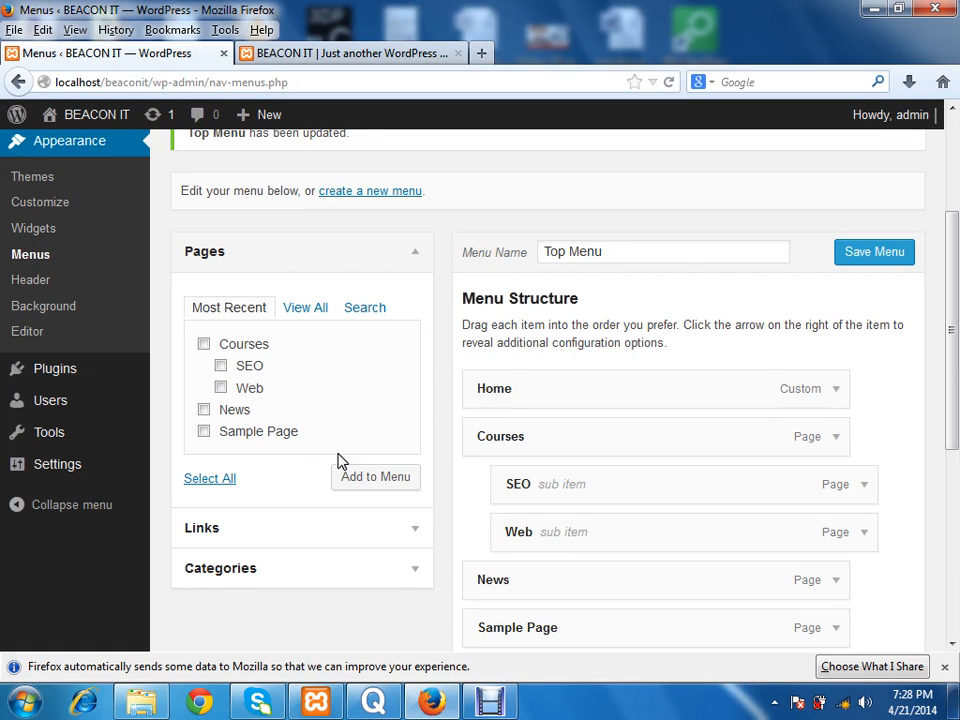
pyautogui.click(504, 706)
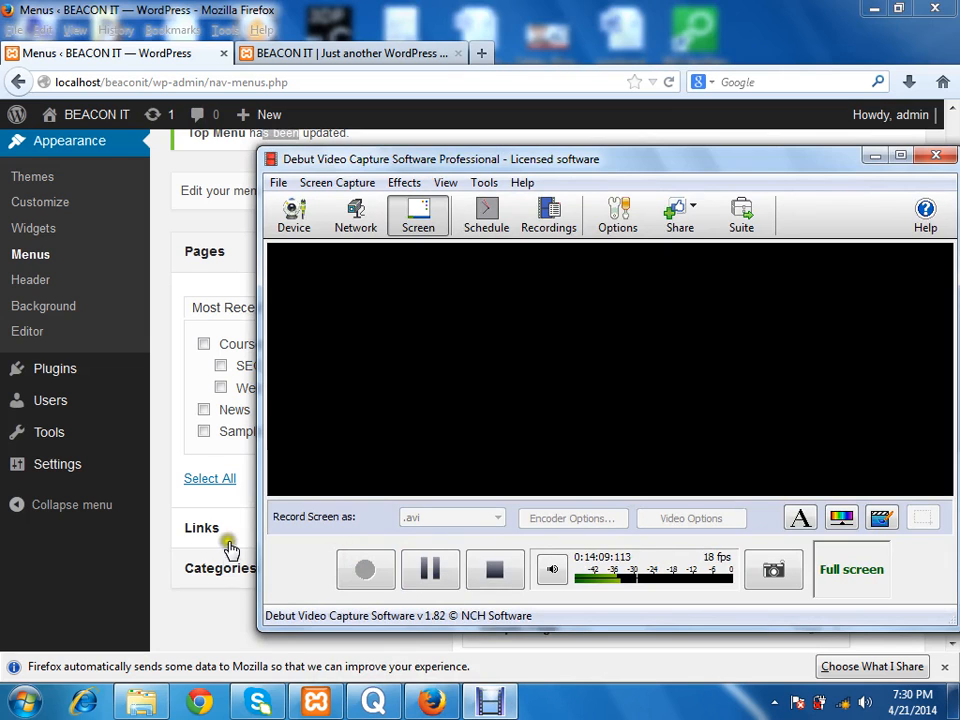
pyautogui.click(169, 438)
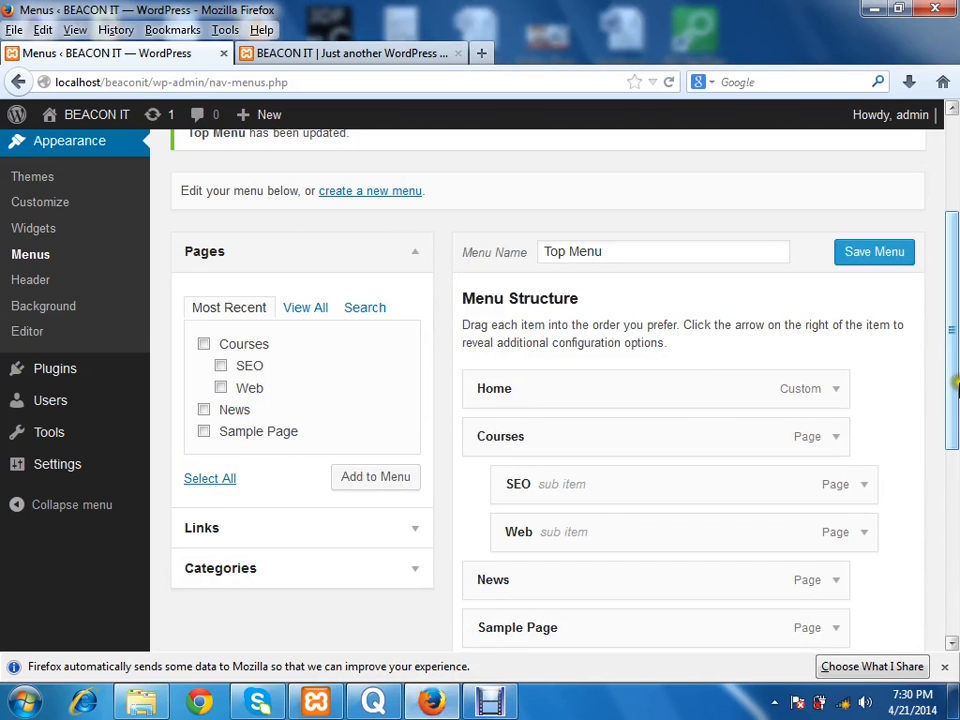
# Step: Open the site's General Settings page from the WordPress admin area
pyautogui.moveTo(956, 382); pyautogui.dragTo(956, 325)
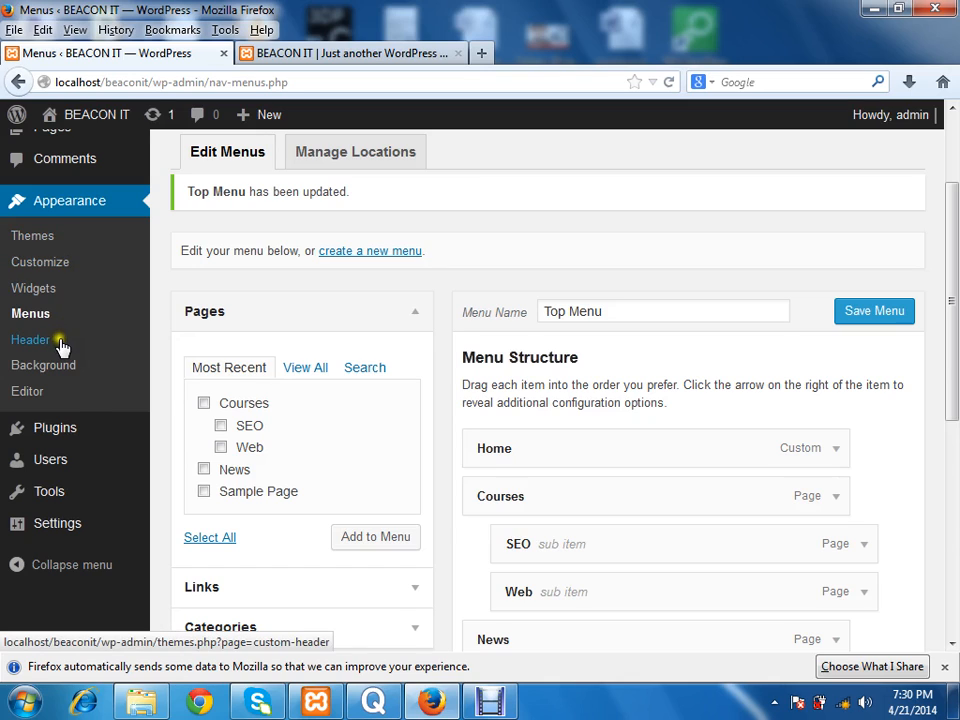
pyautogui.moveTo(79, 499)
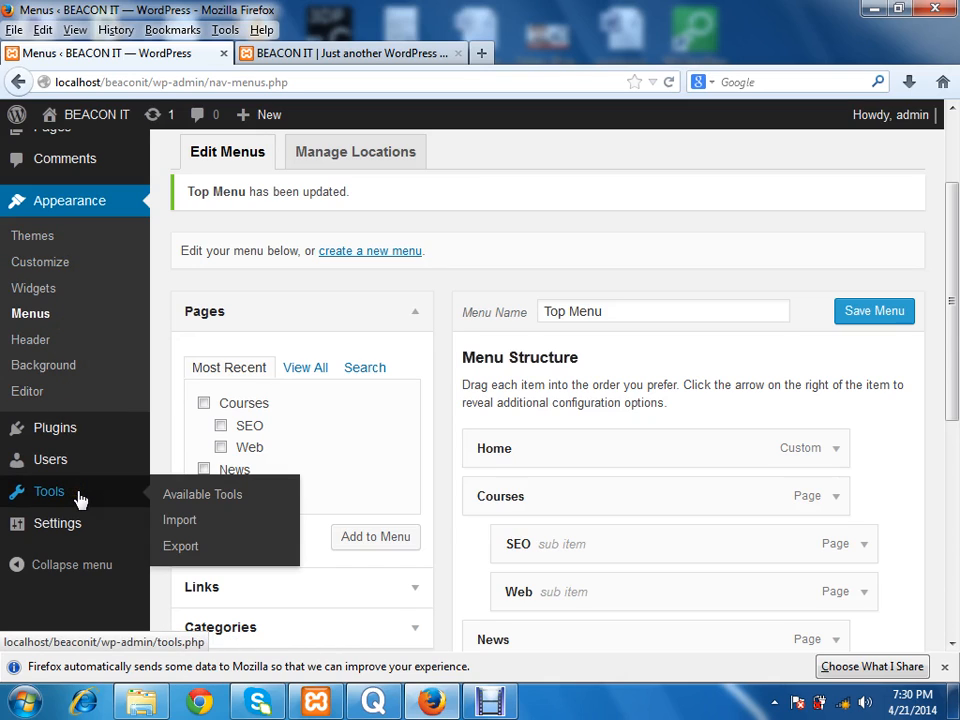
pyautogui.click(75, 526)
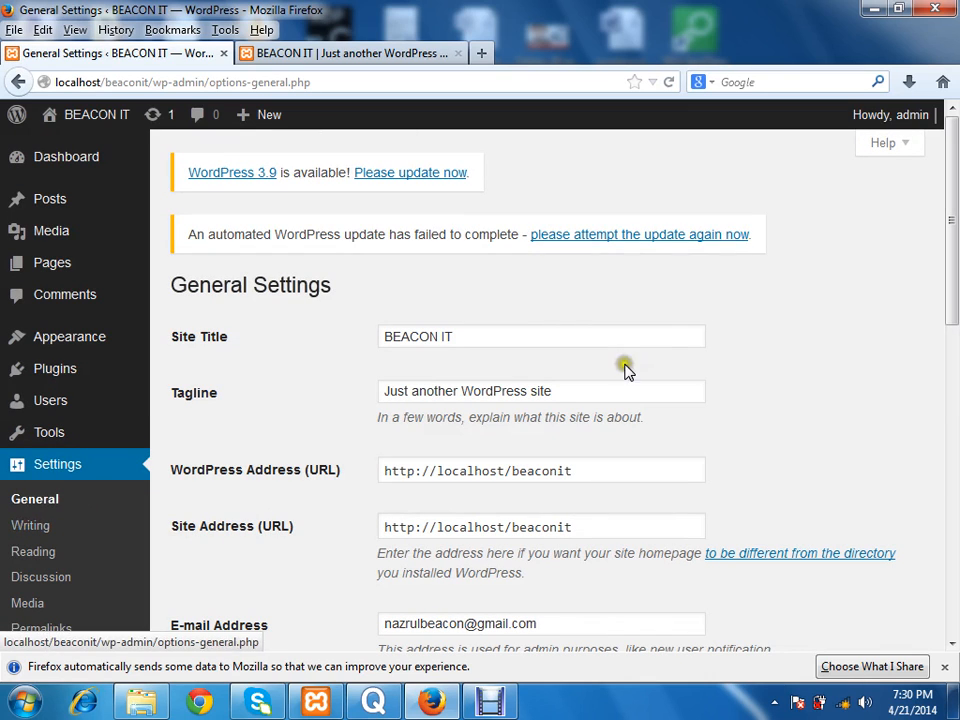
# Step: Check the site title and tagline on the live home page and return to the General Settings page
pyautogui.click(380, 54)
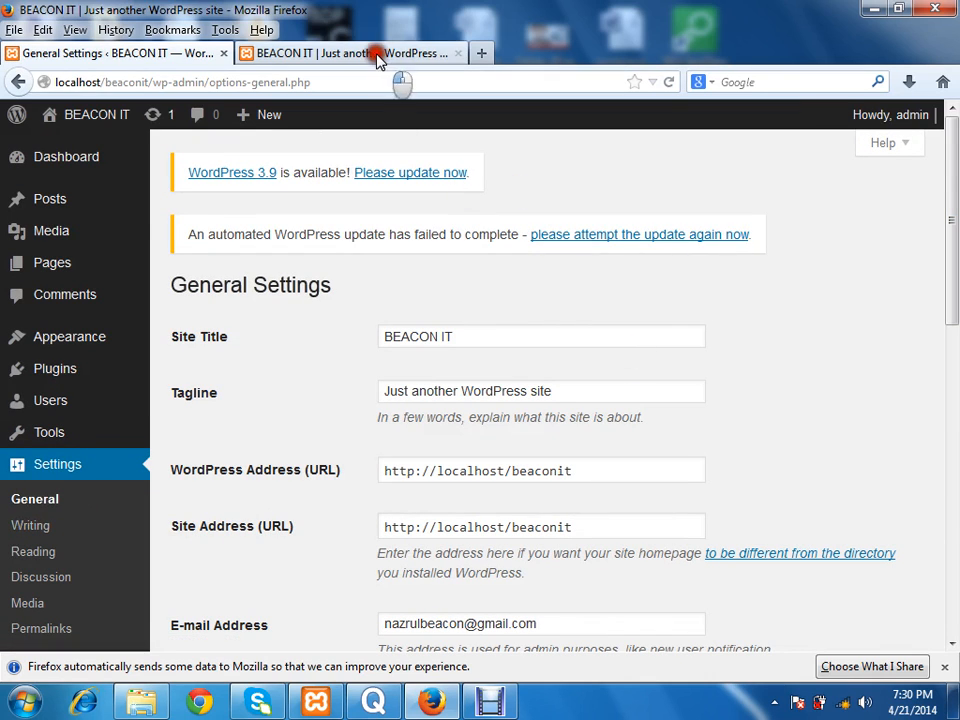
pyautogui.moveTo(208, 210); pyautogui.dragTo(15, 220)
pyautogui.click(375, 178)
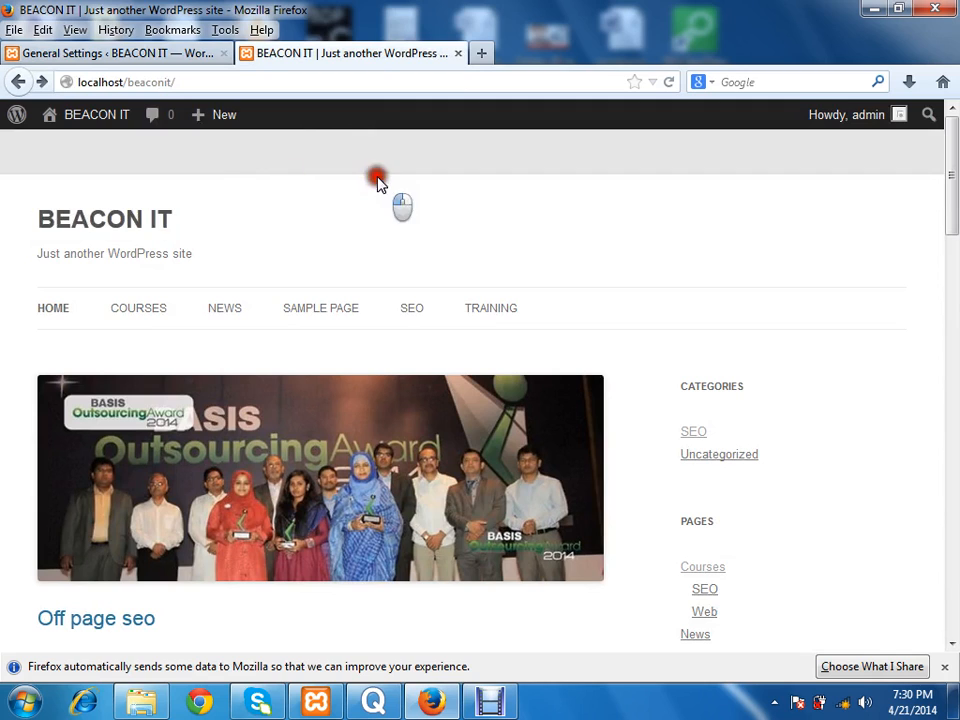
pyautogui.click(135, 55)
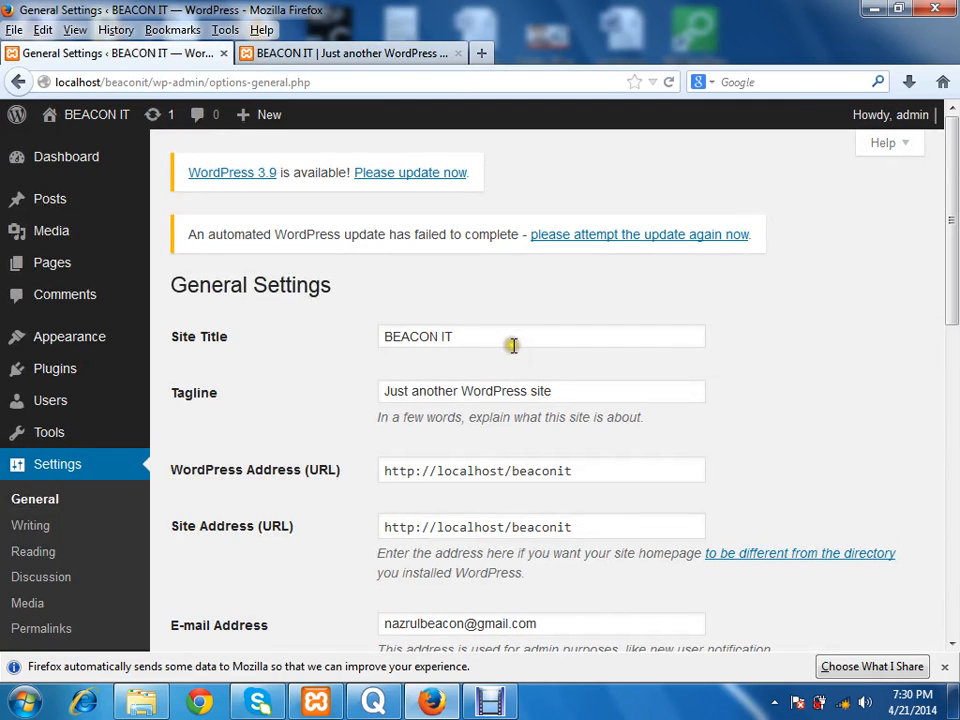